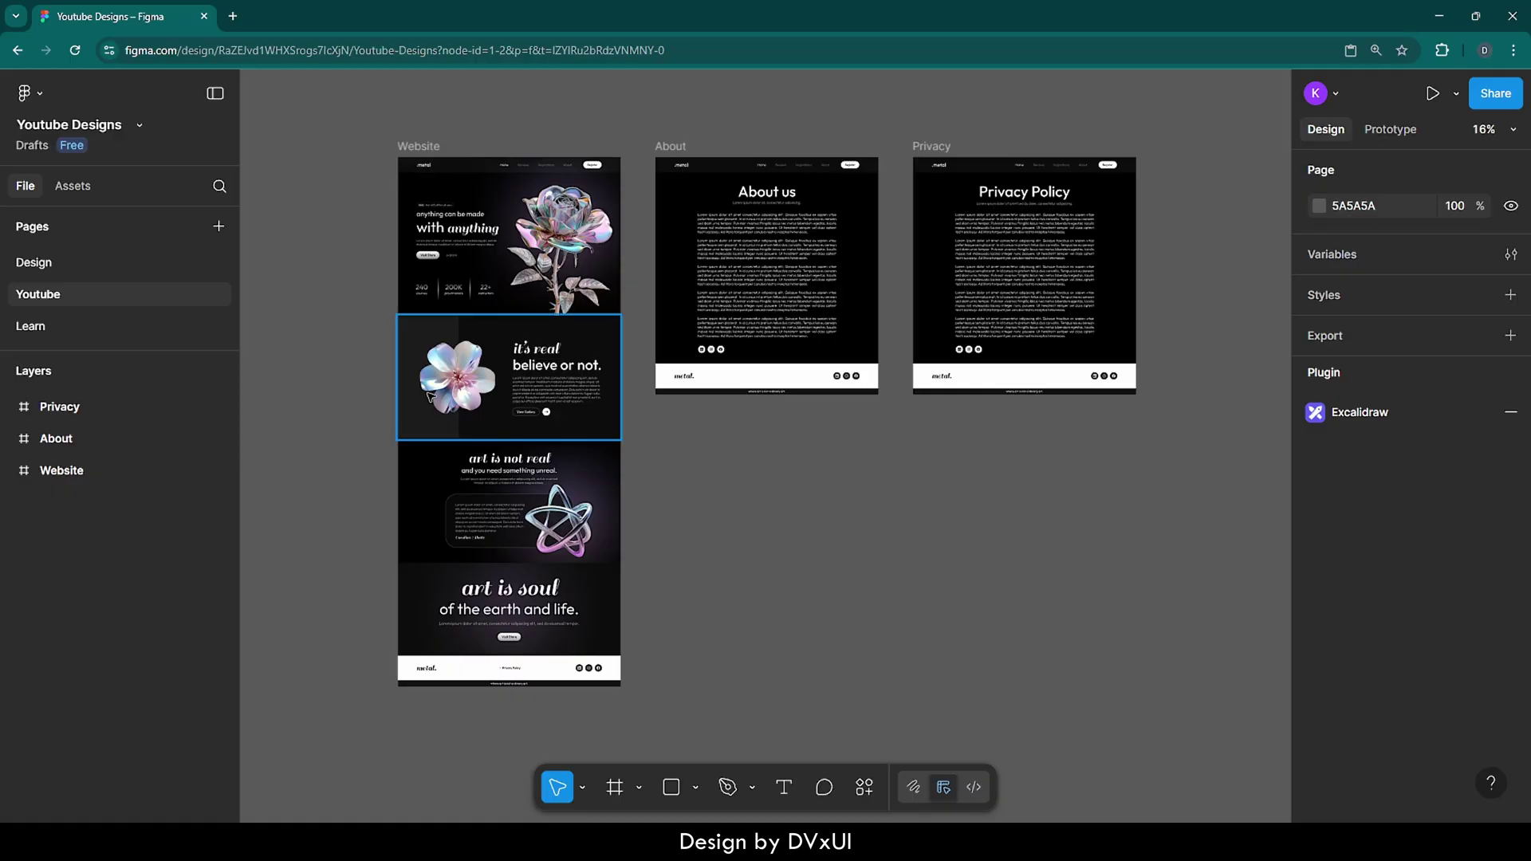
- Examine the Privacy, About and Website frames, and look through the sections of the Website page
{"action": "scroll", "coordinate": [369, 189], "scroll_direction": "up", "scroll_amount": 5}
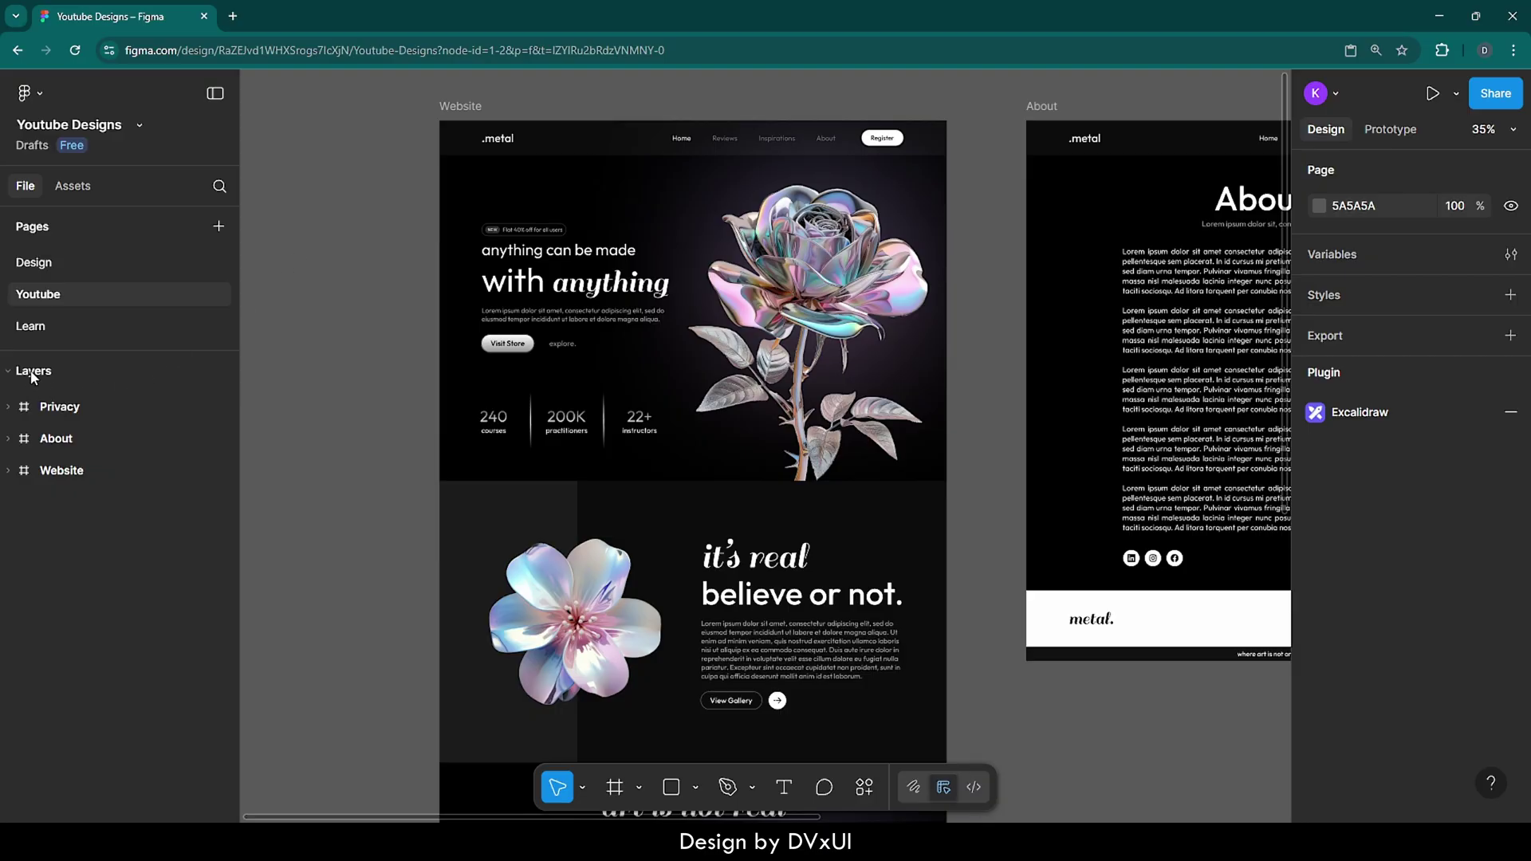
{"action": "left_click", "coordinate": [24, 414]}
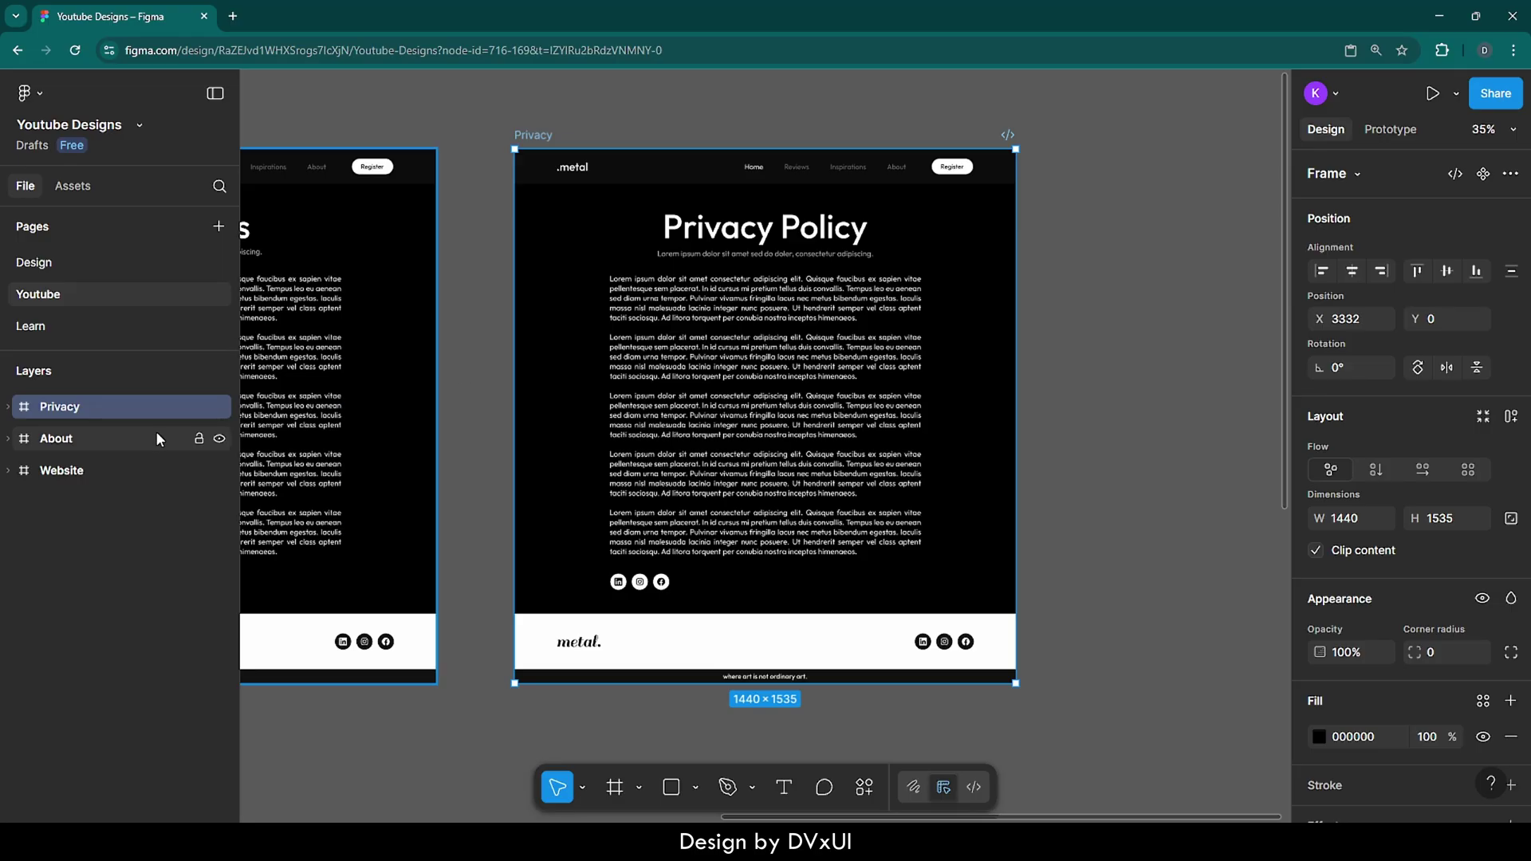
{"action": "left_click", "coordinate": [26, 440]}
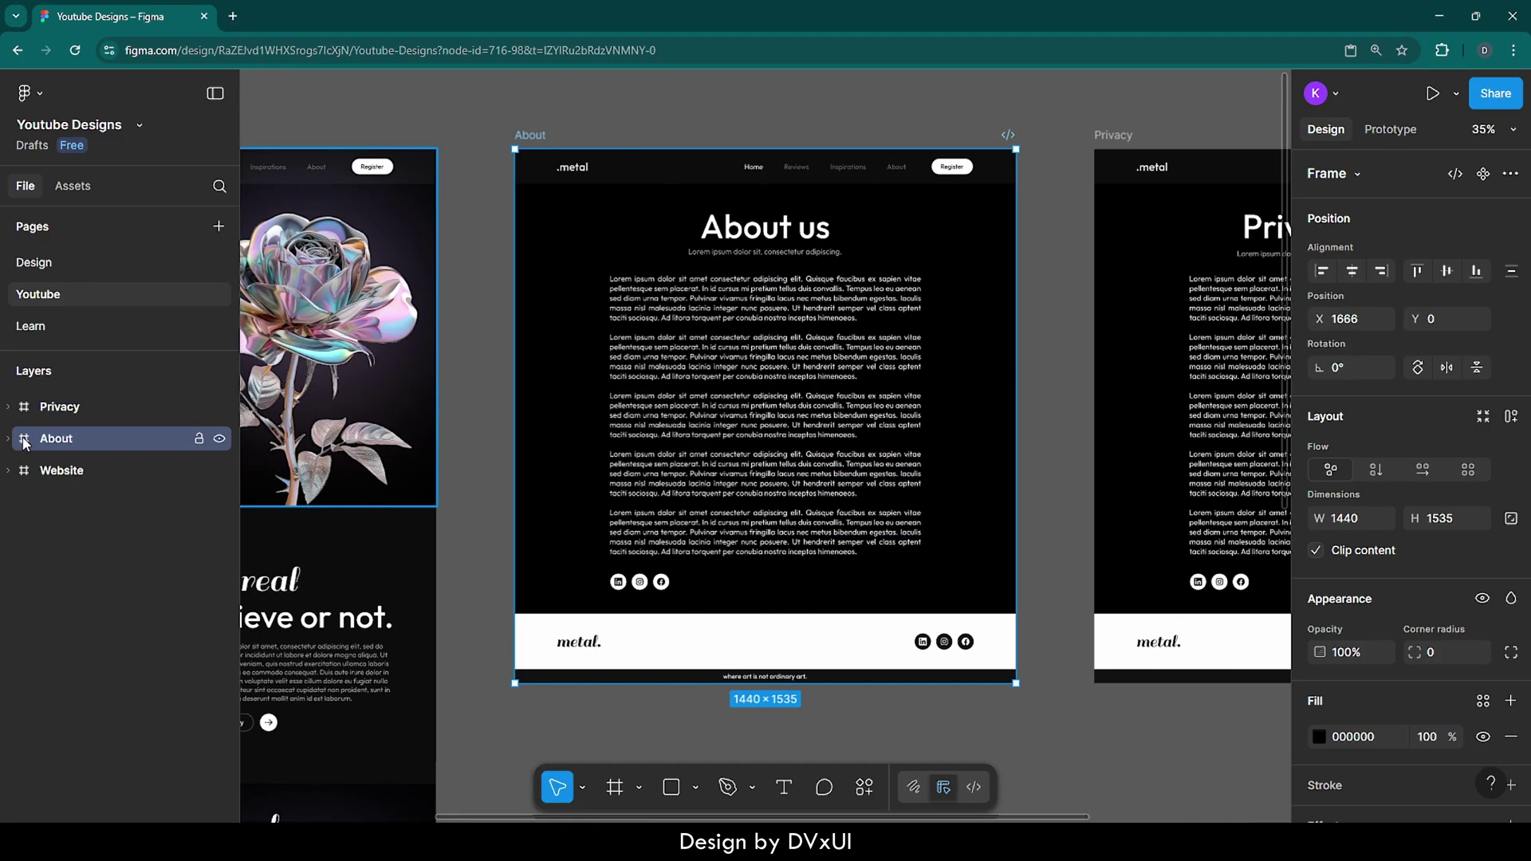
{"action": "left_click", "coordinate": [24, 474]}
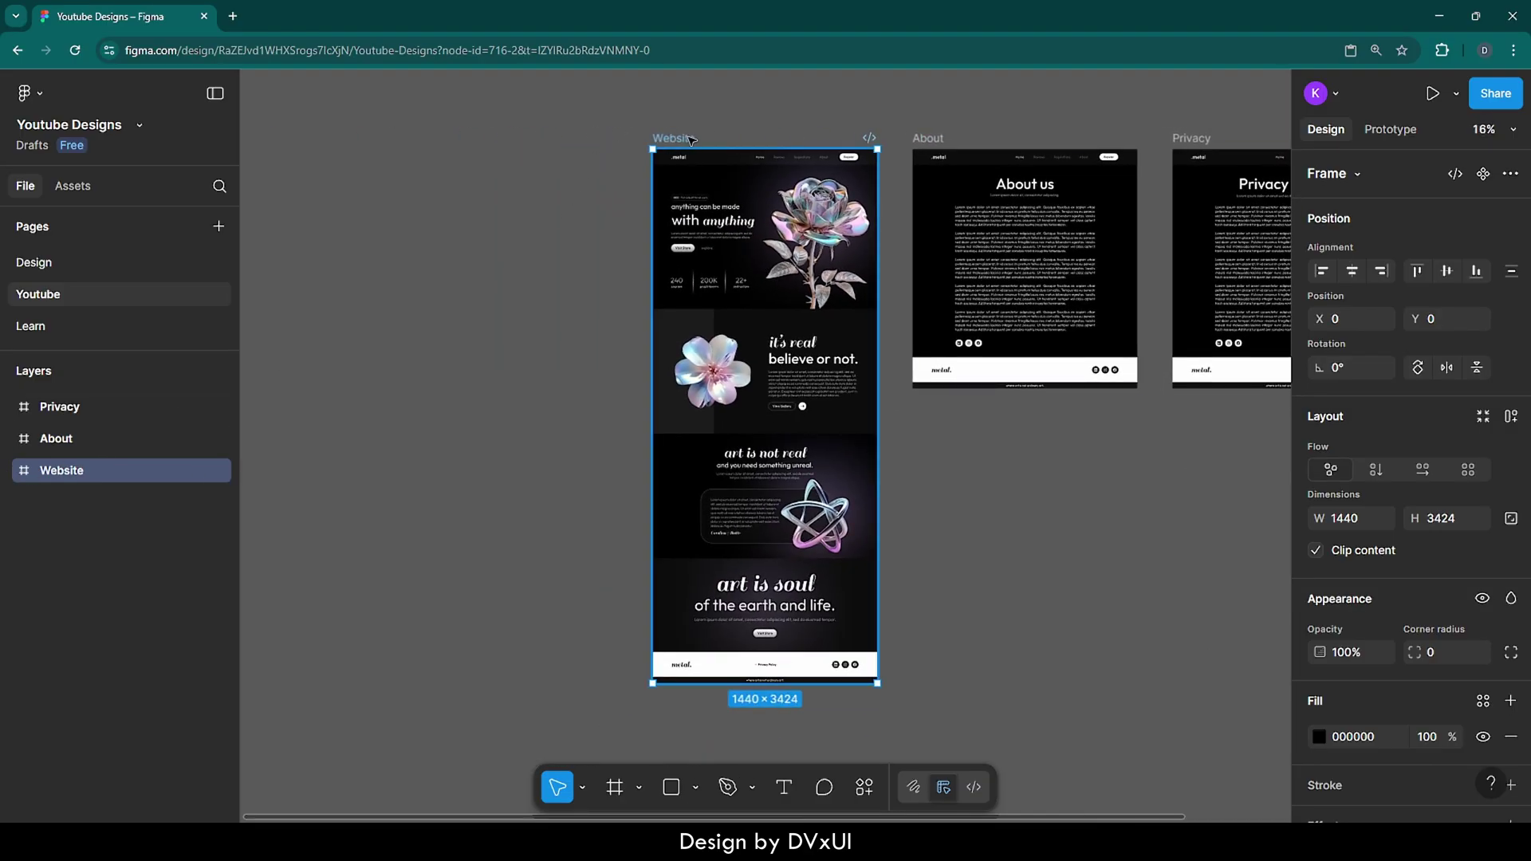
{"action": "left_click", "coordinate": [729, 126]}
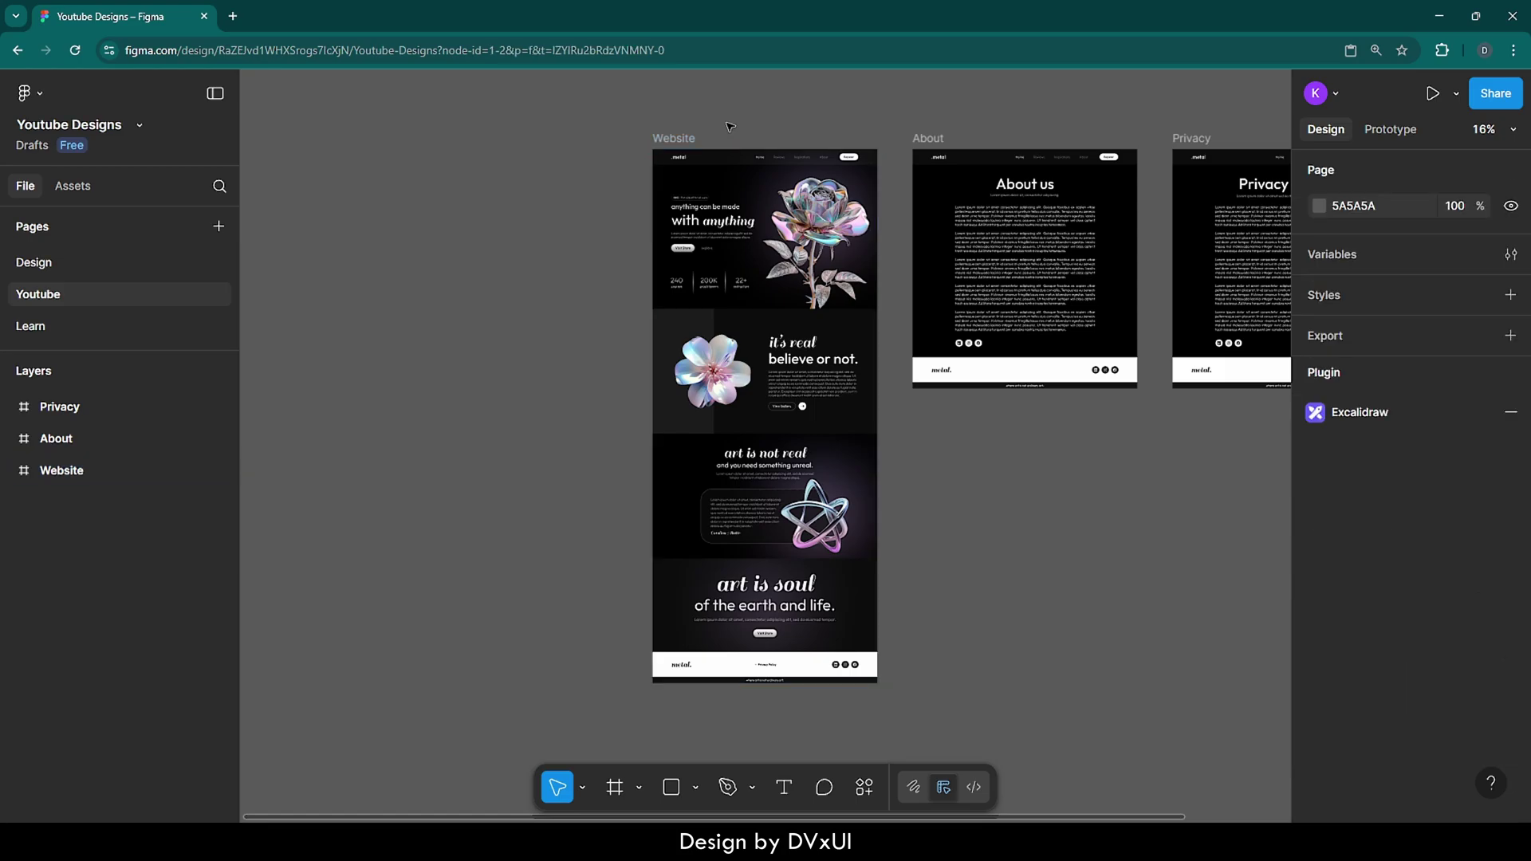
{"action": "scroll", "coordinate": [778, 147], "scroll_direction": "up", "scroll_amount": 5}
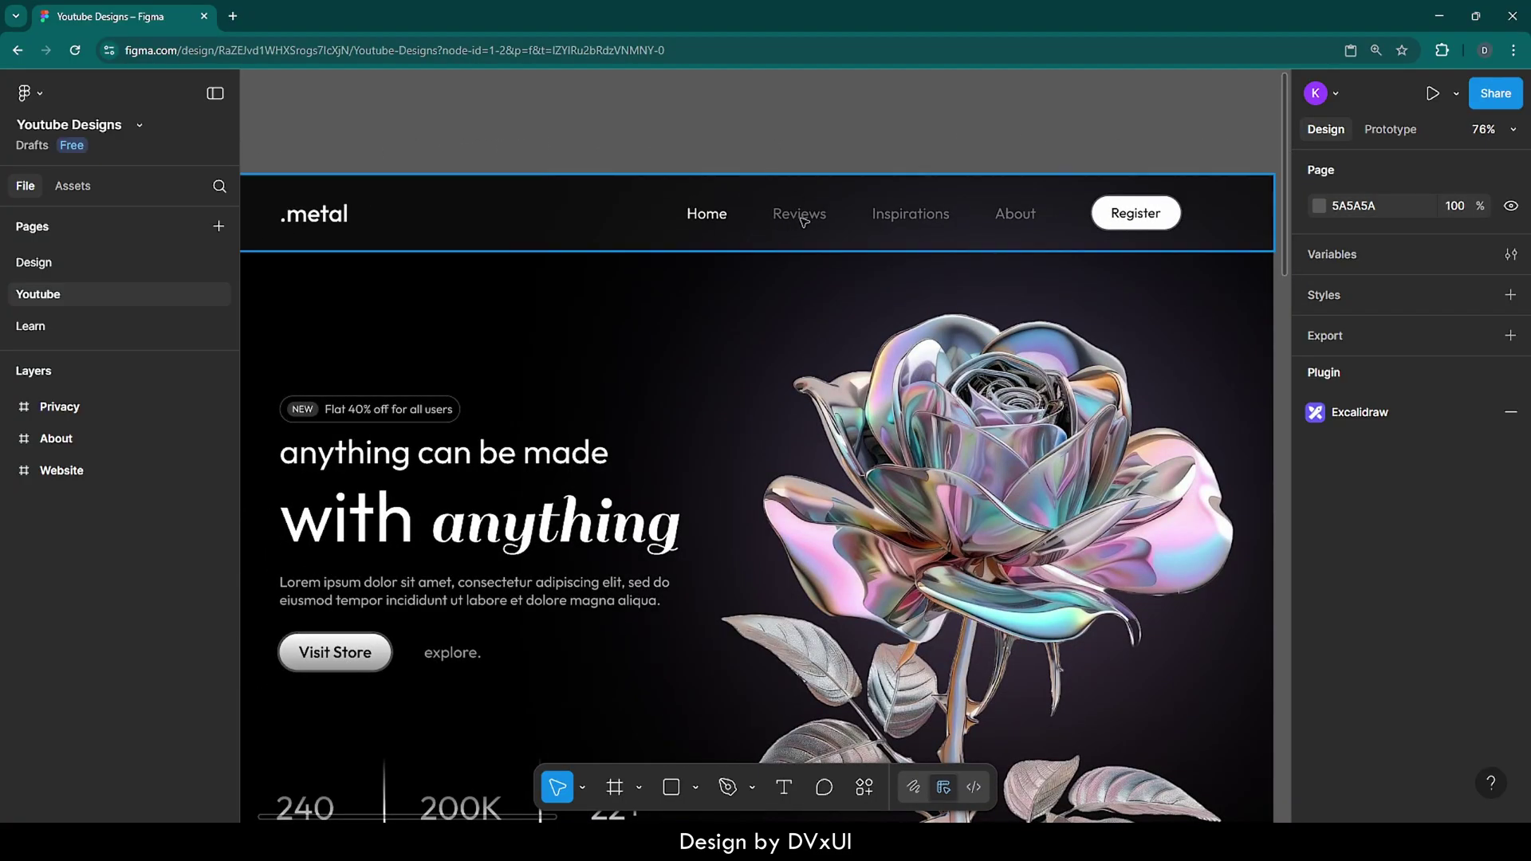
{"action": "scroll", "coordinate": [809, 263], "scroll_direction": "down", "scroll_amount": 3}
{"action": "scroll", "coordinate": [810, 267], "scroll_direction": "down", "scroll_amount": 15}
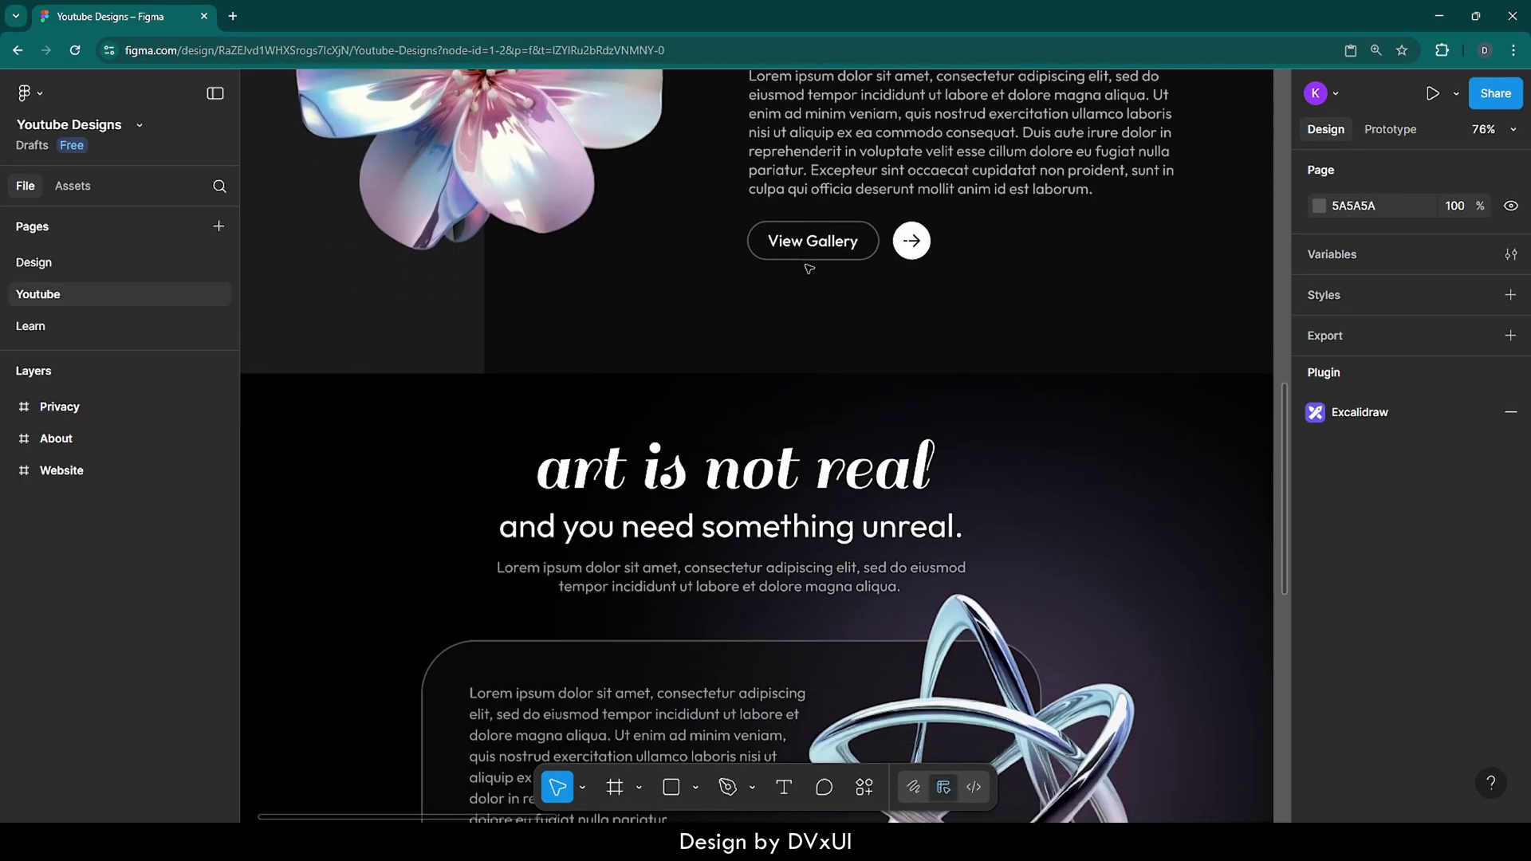
{"action": "scroll", "coordinate": [807, 268], "scroll_direction": "up", "scroll_amount": 3}
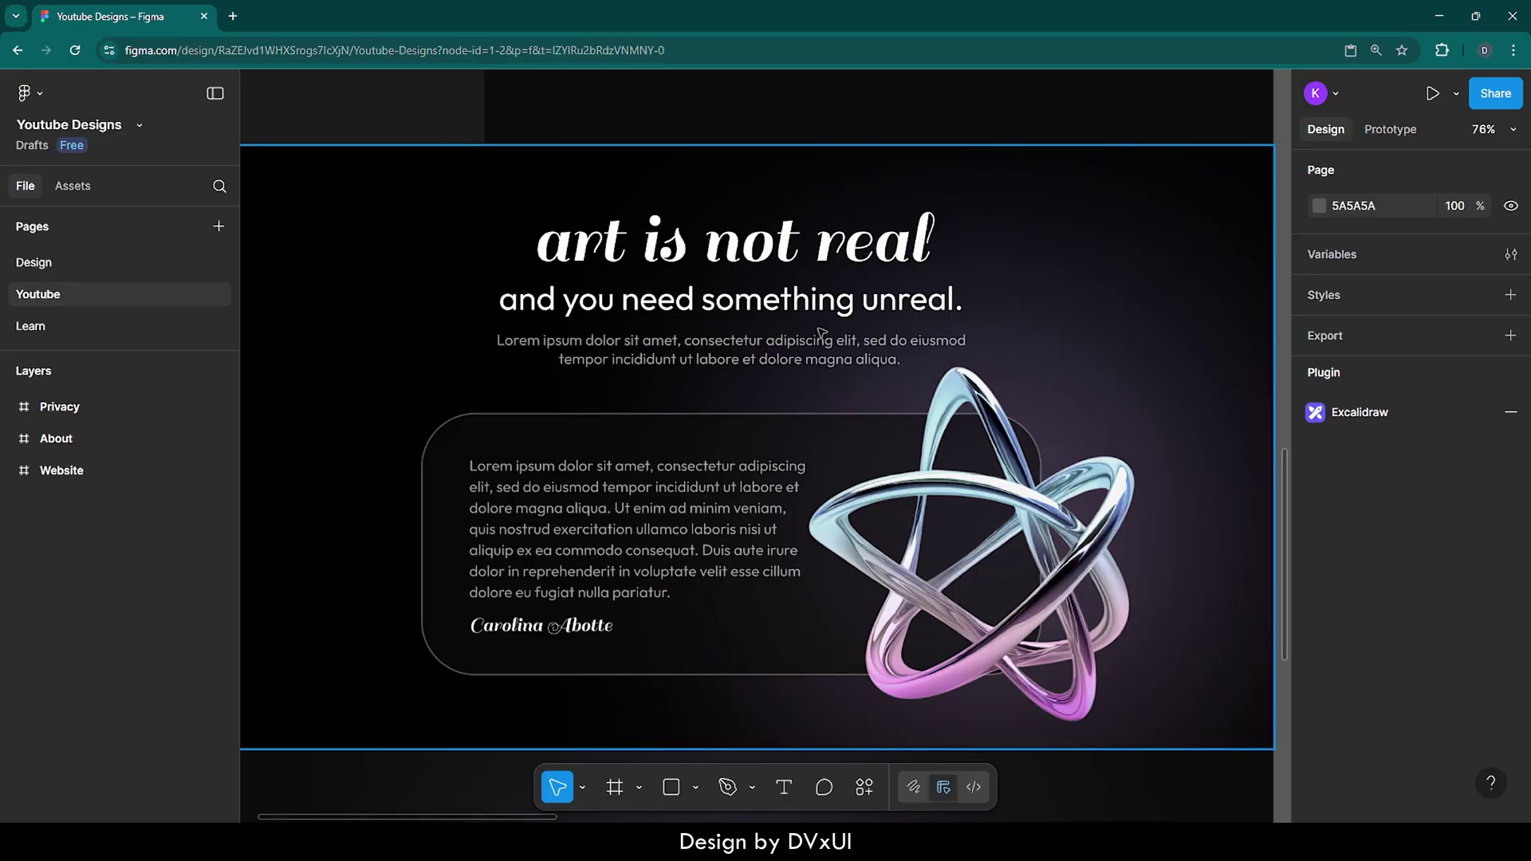
{"action": "scroll", "coordinate": [822, 331], "scroll_direction": "down", "scroll_amount": 5}
{"action": "scroll", "coordinate": [821, 331], "scroll_direction": "up", "scroll_amount": 5}
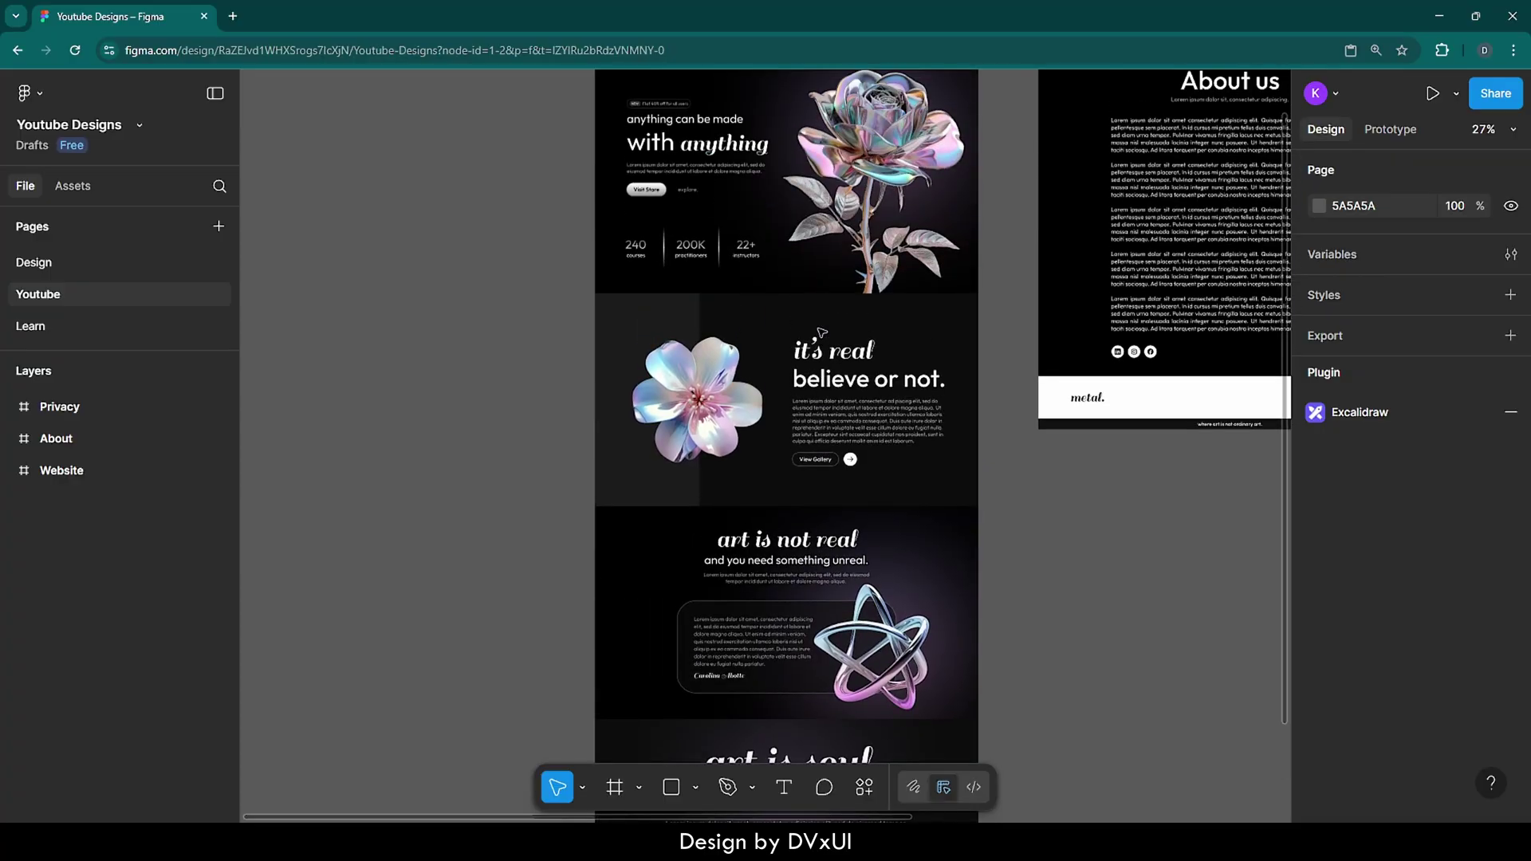
{"action": "scroll", "coordinate": [819, 331], "scroll_direction": "up", "scroll_amount": 1}
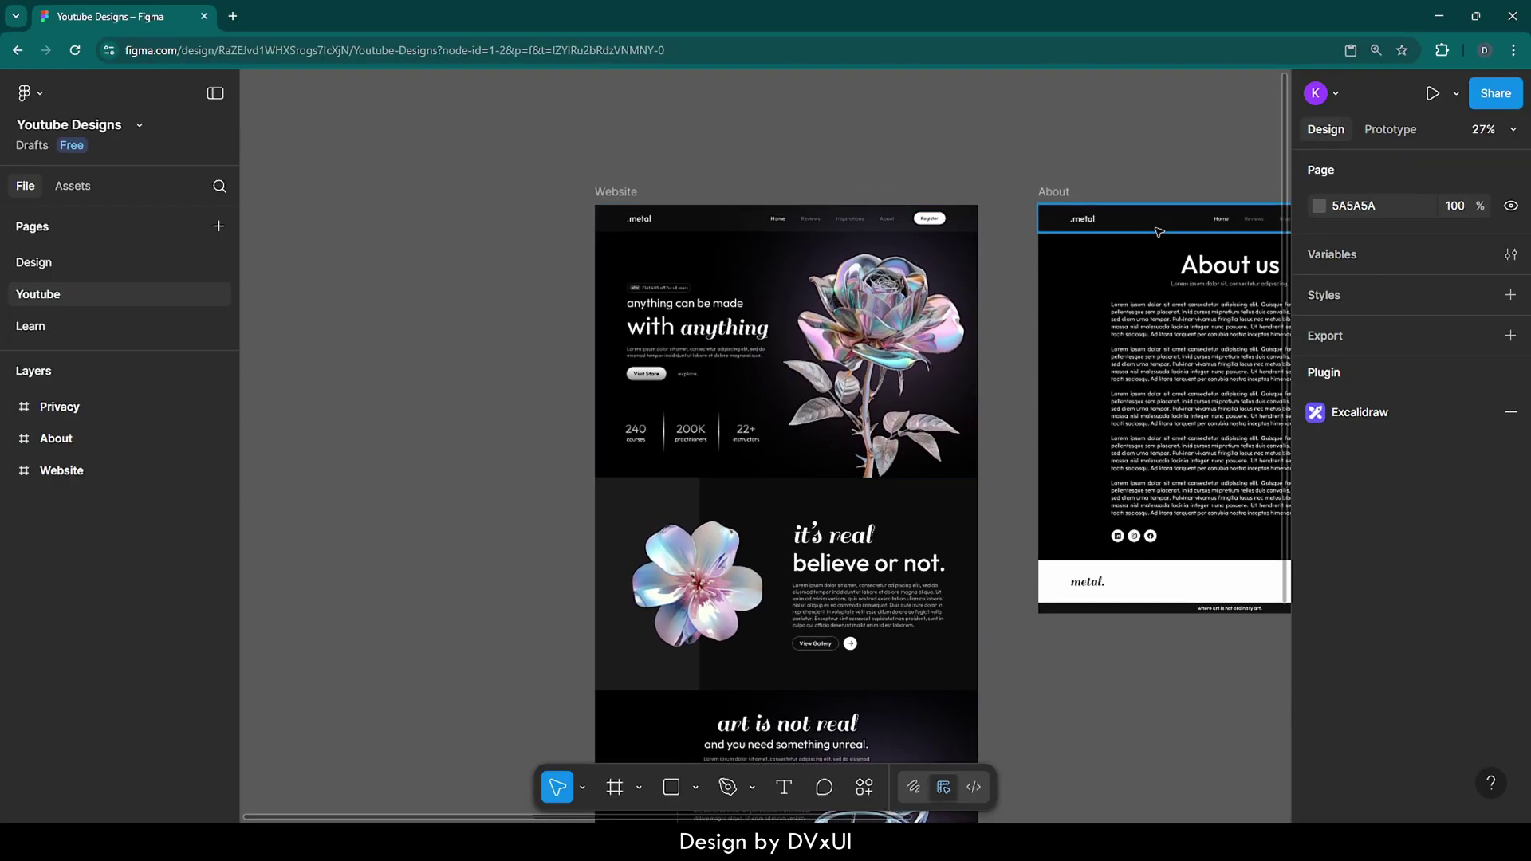
- Prototype an on-click scroll-to connection from the Reviews link in the Website header to the "art is not real" section, Desktop - 13
{"action": "left_click", "coordinate": [1391, 130]}
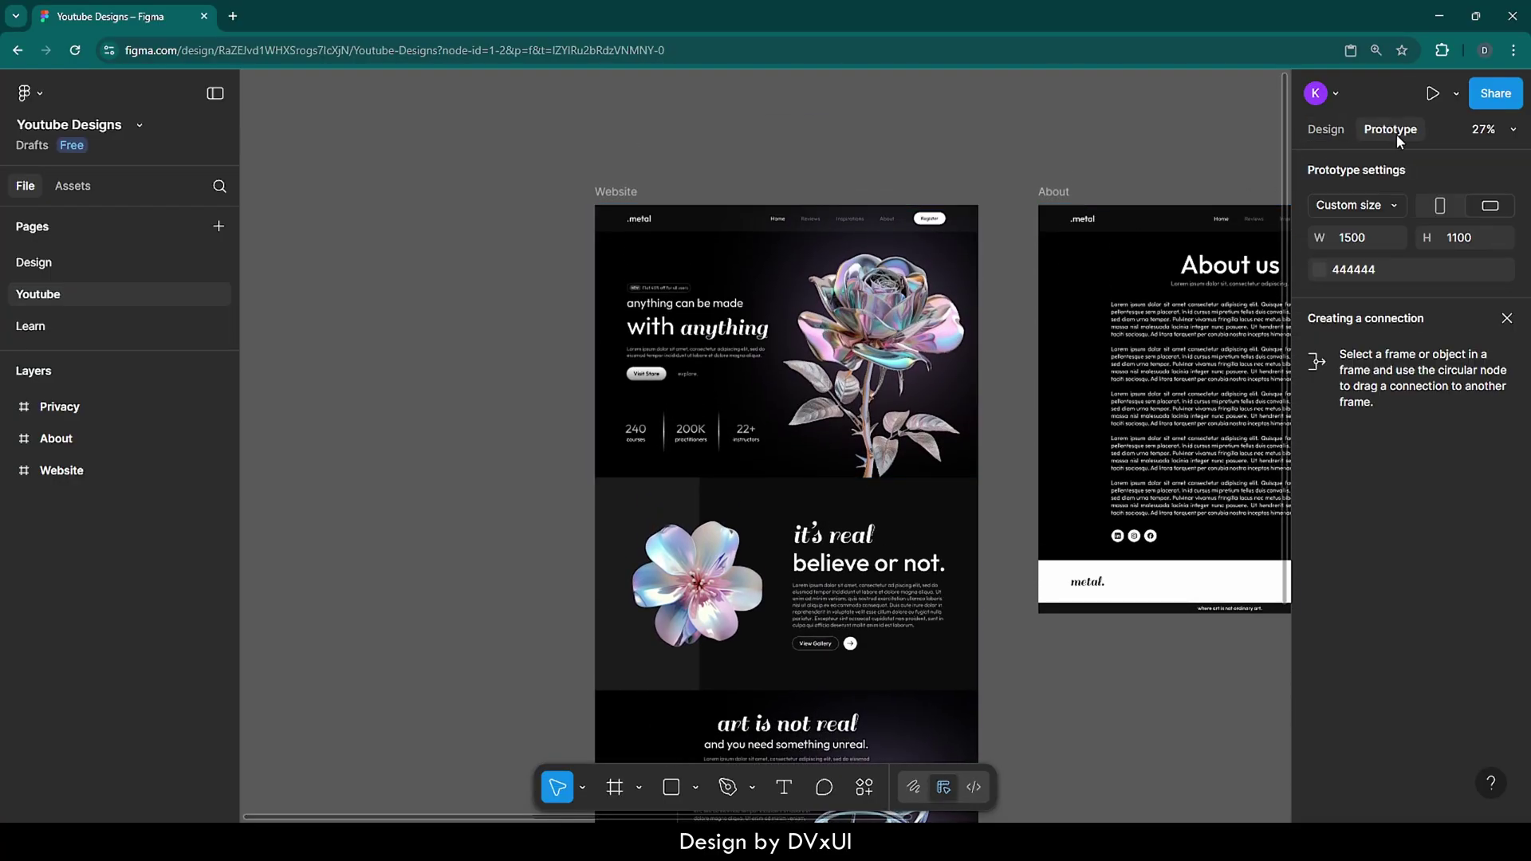
{"action": "double_click", "coordinate": [819, 220]}
{"action": "scroll", "coordinate": [805, 220], "scroll_direction": "up", "scroll_amount": 5}
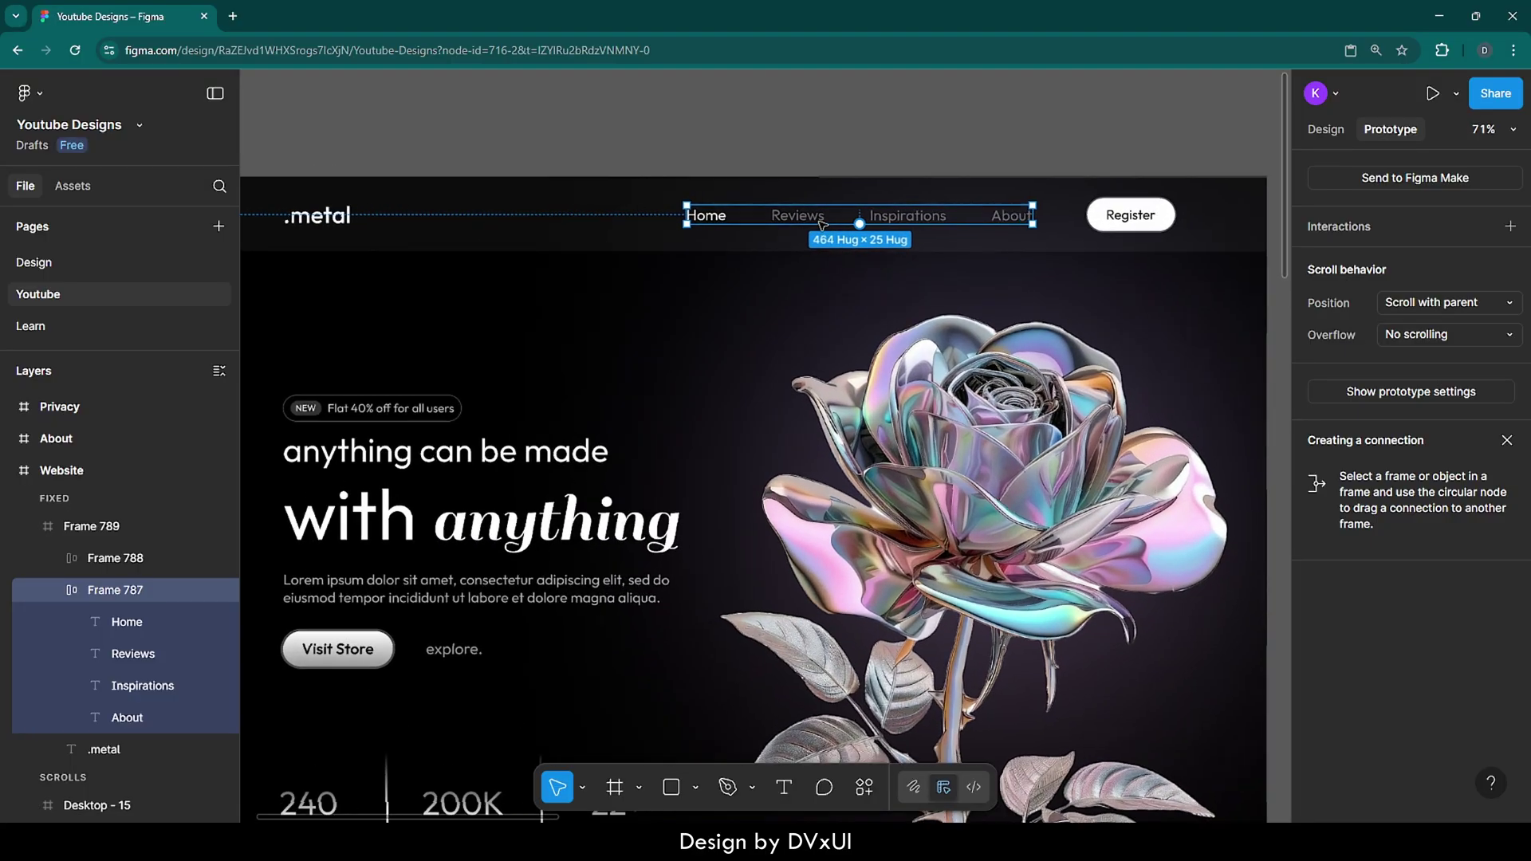
{"action": "left_click", "coordinate": [794, 217]}
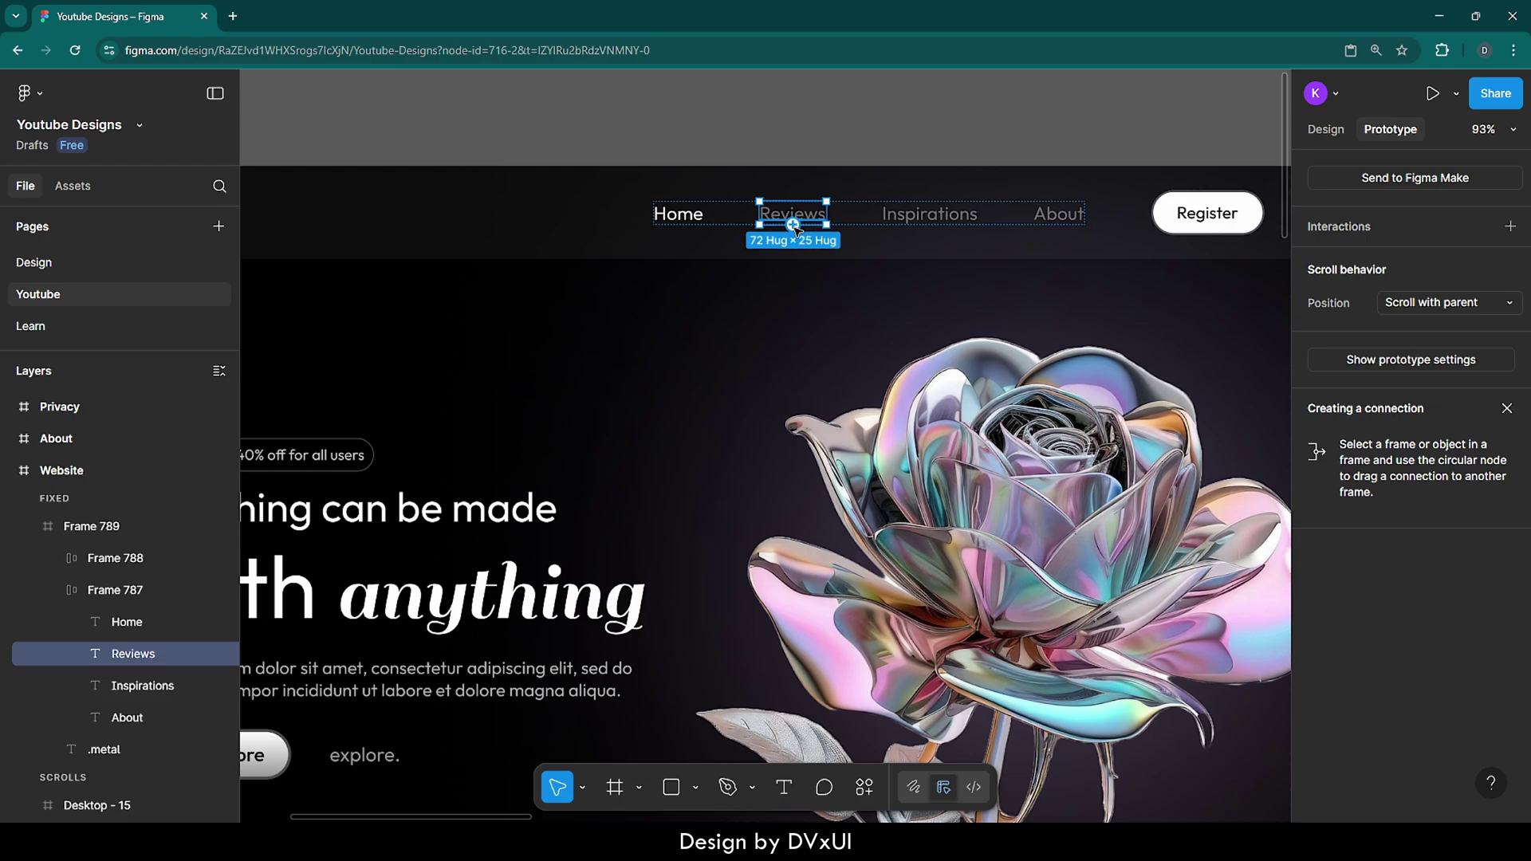
{"action": "left_click_drag", "start_coordinate": [793, 225], "coordinate": [951, 112]}
{"action": "left_click_drag", "start_coordinate": [951, 112], "coordinate": [1156, 634]}
{"action": "scroll", "coordinate": [916, 224], "scroll_direction": "up", "scroll_amount": 5}
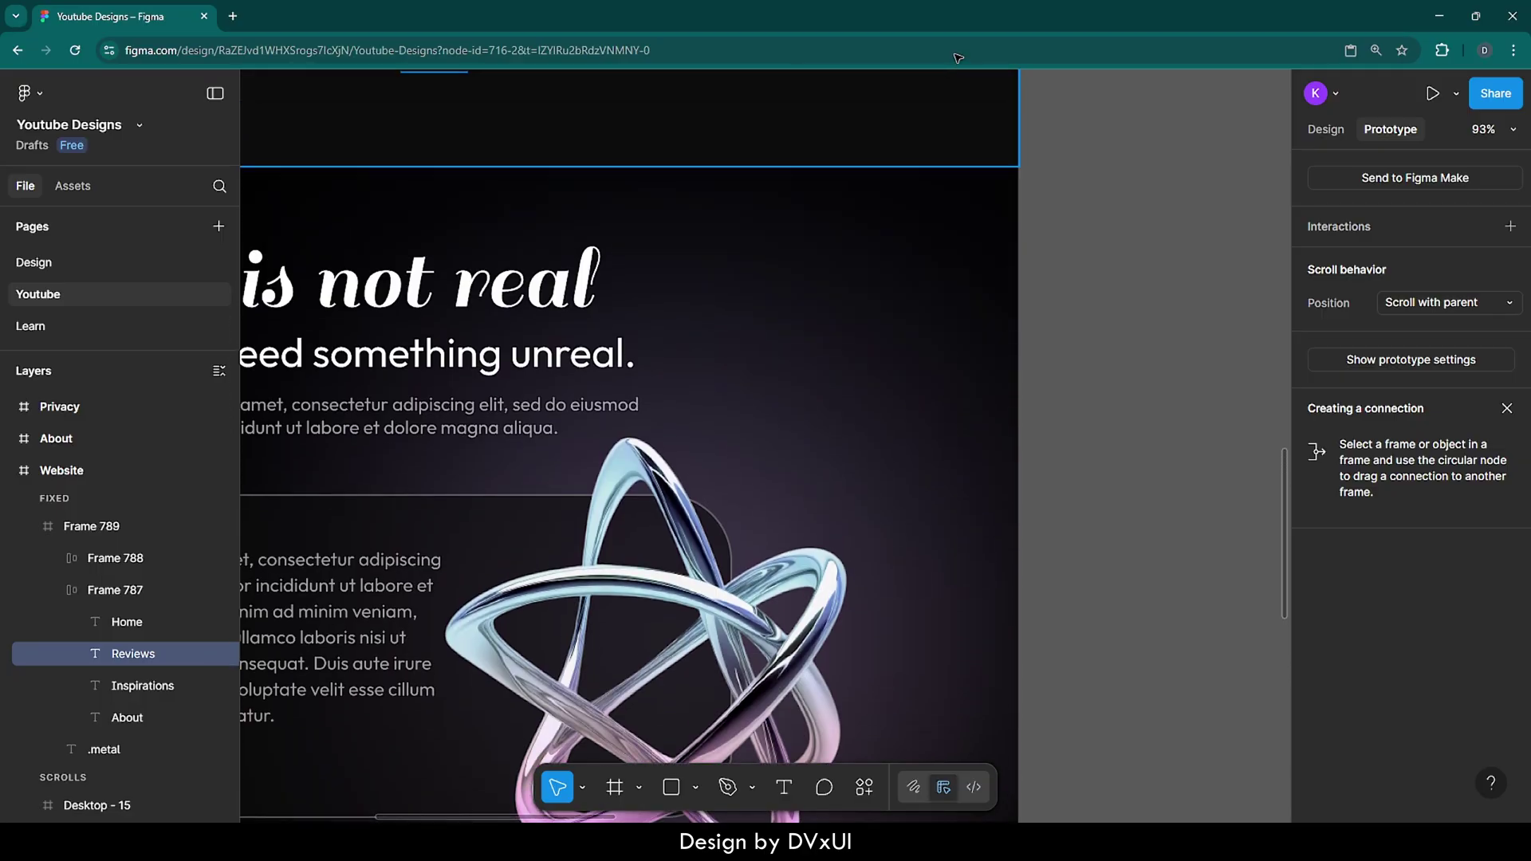
{"action": "left_click_drag", "start_coordinate": [825, 398], "coordinate": [807, 419]}
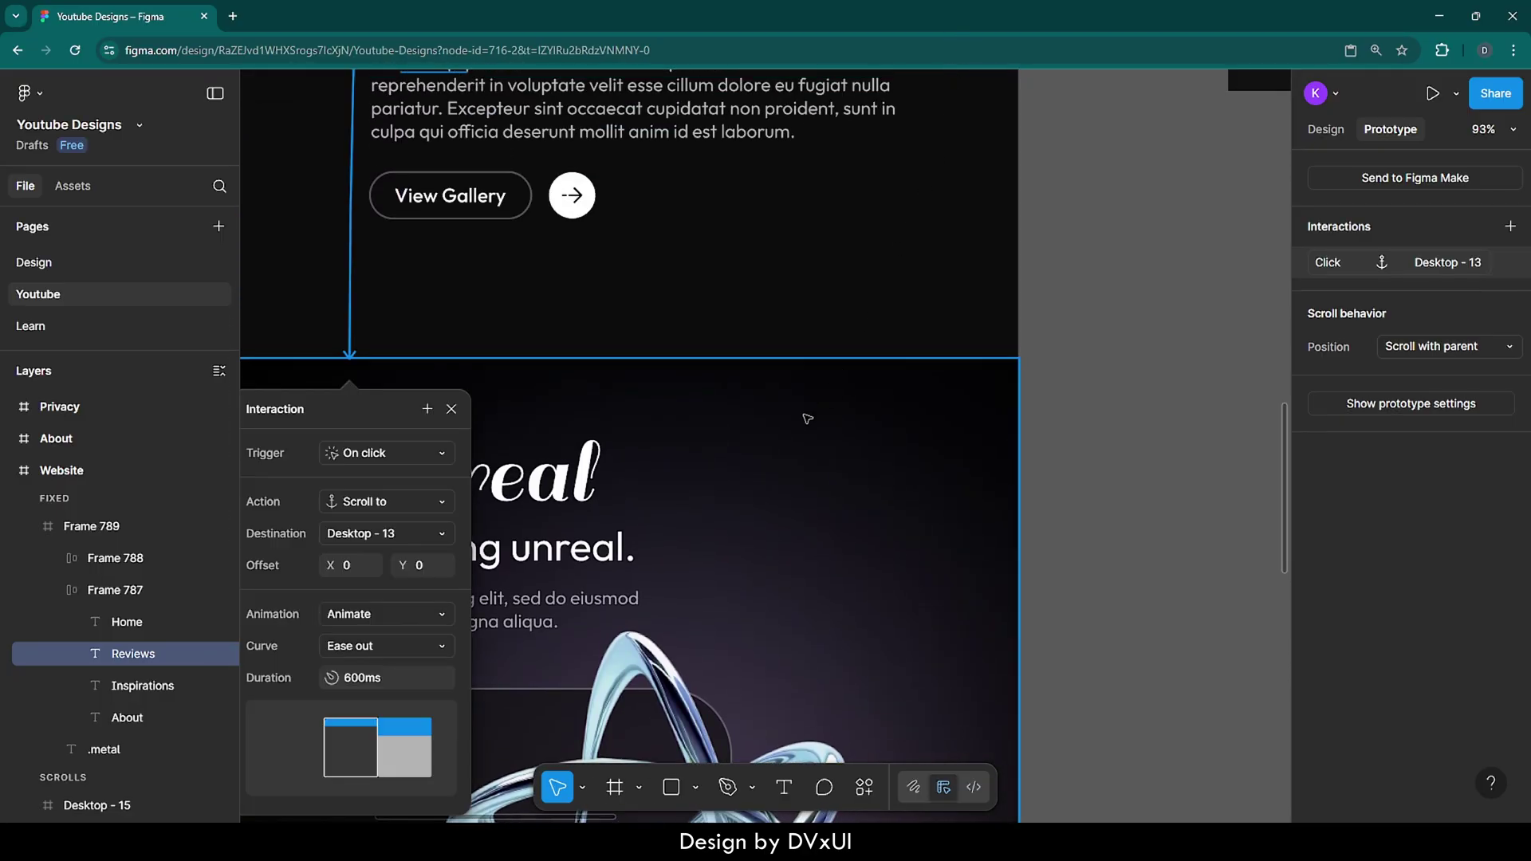
- Examine the Reviews connection and the separate section frames of the Website page, from the hero section to the footer
{"action": "scroll", "coordinate": [806, 419], "scroll_direction": "left", "scroll_amount": 6}
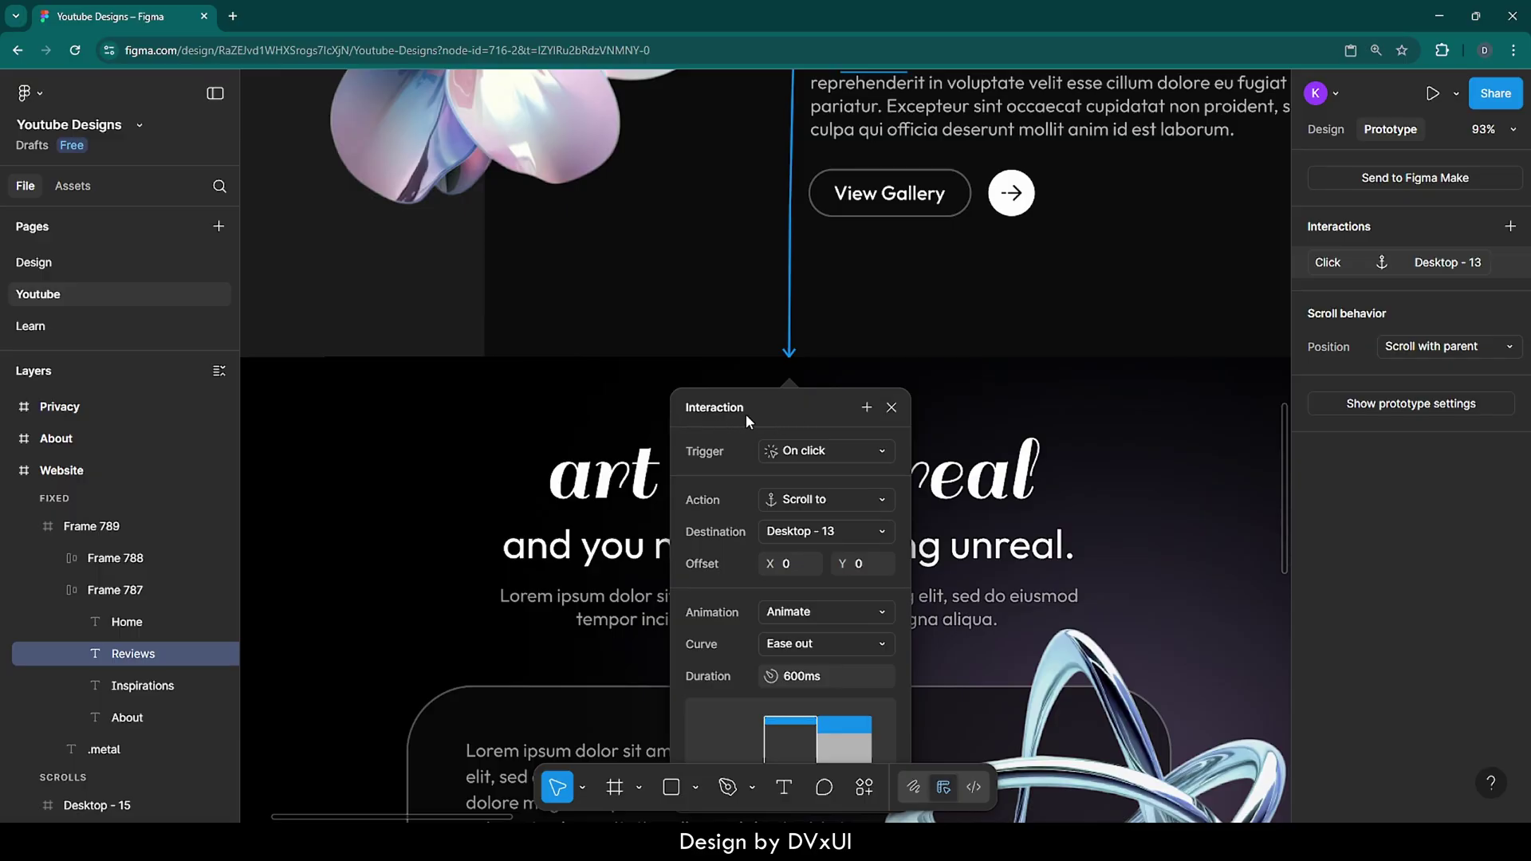
{"action": "scroll", "coordinate": [732, 360], "scroll_direction": "down", "scroll_amount": 5}
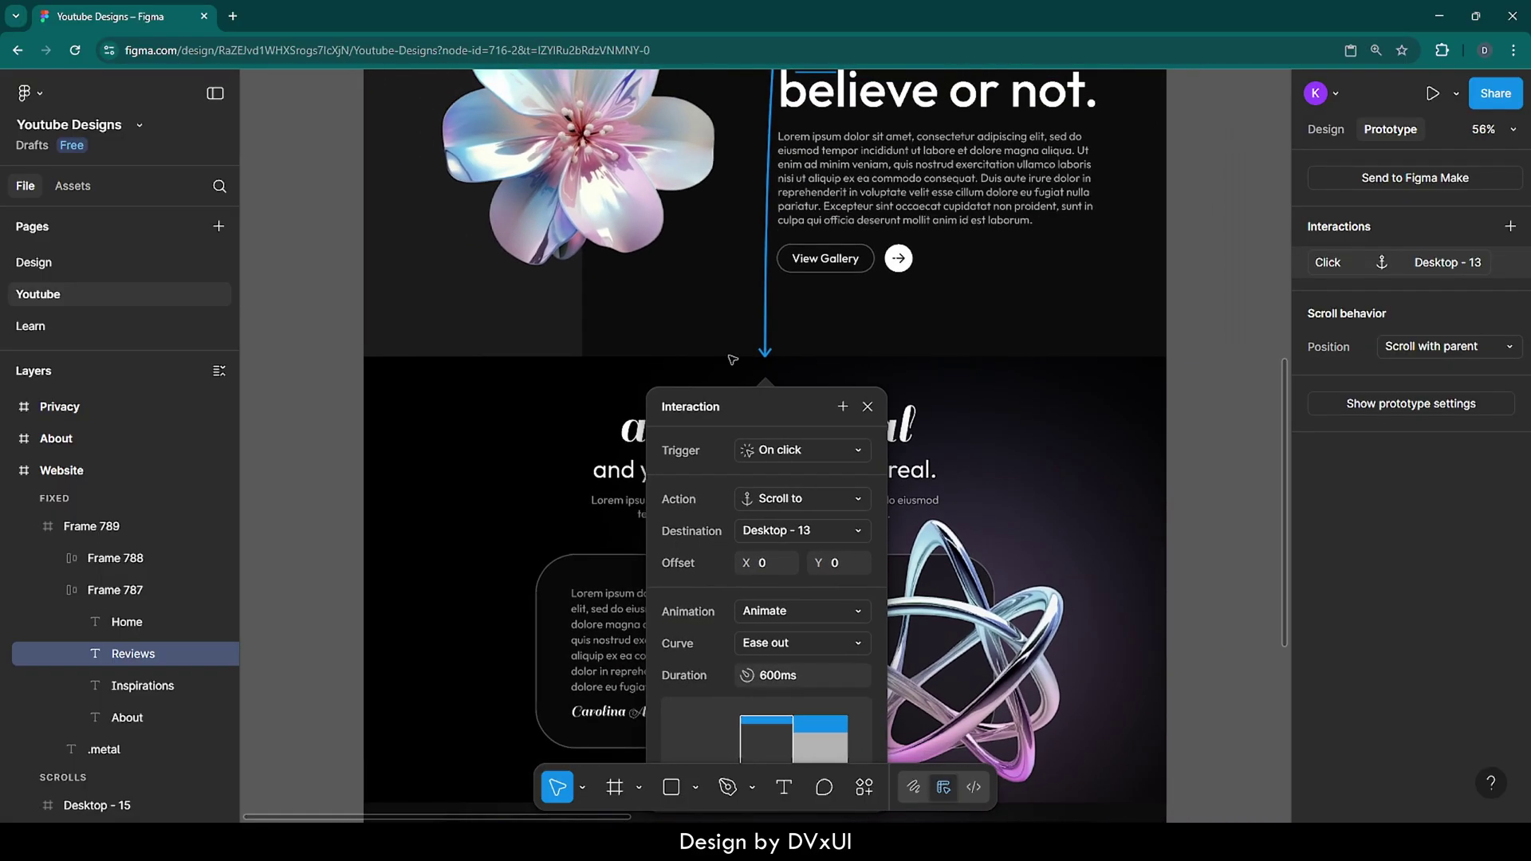
{"action": "scroll", "coordinate": [732, 359], "scroll_direction": "down", "scroll_amount": 3}
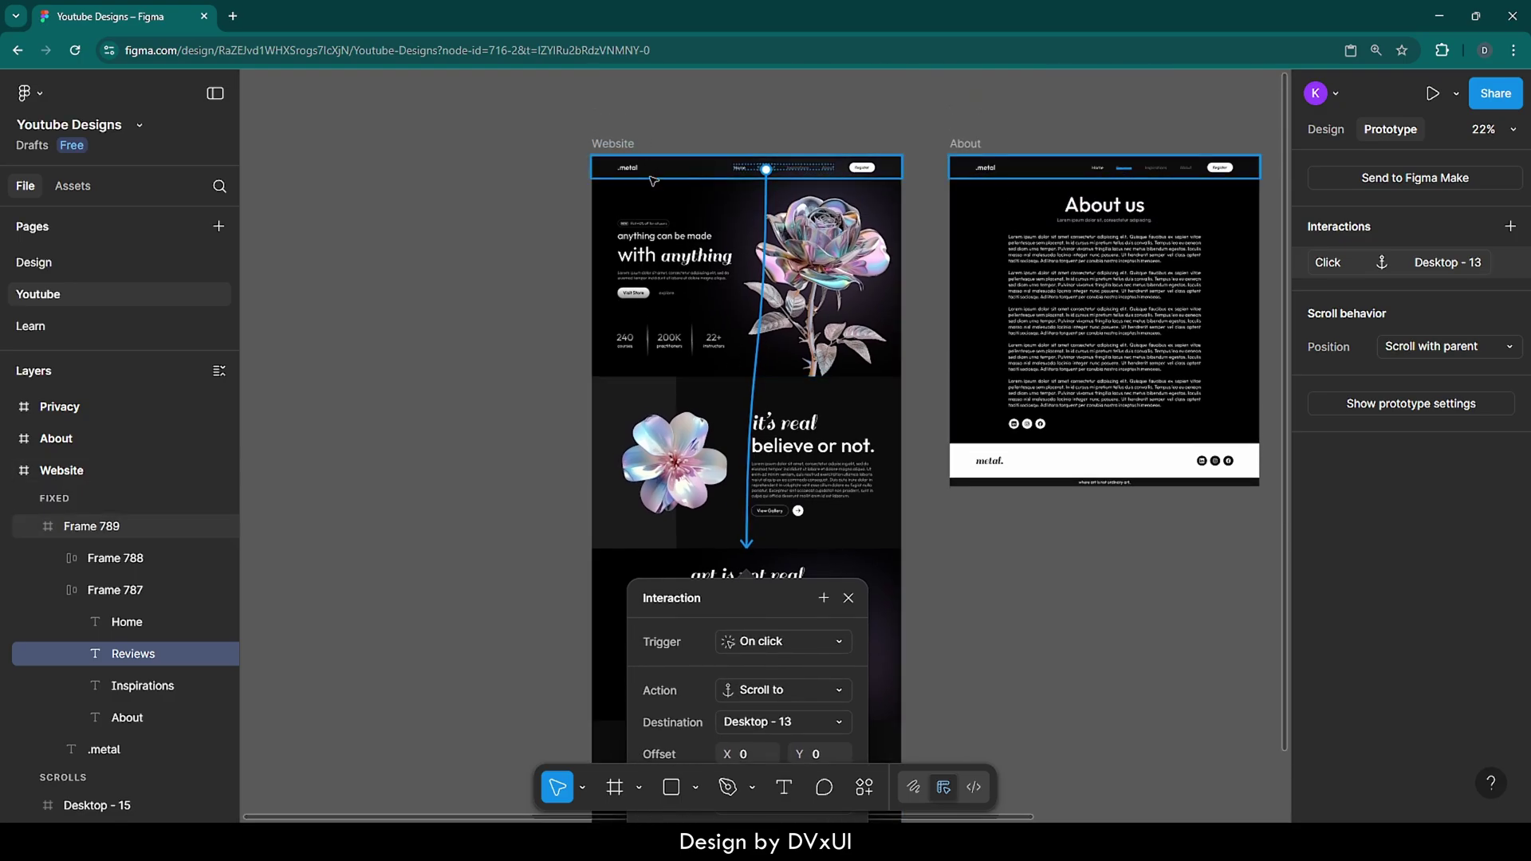
{"action": "left_click", "coordinate": [703, 238]}
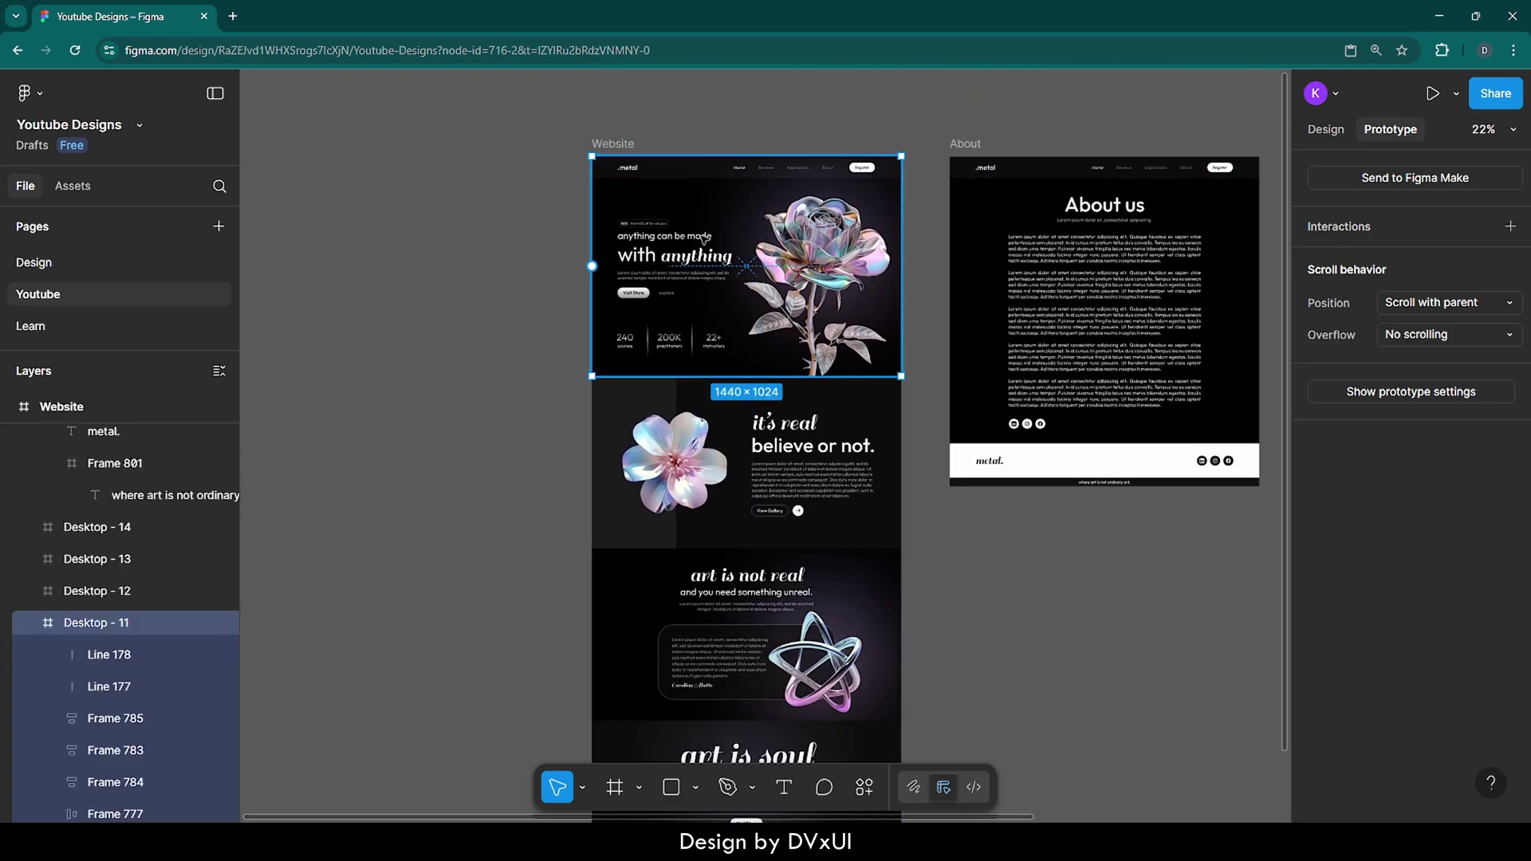
{"action": "left_click", "coordinate": [735, 423]}
{"action": "left_click", "coordinate": [725, 646]}
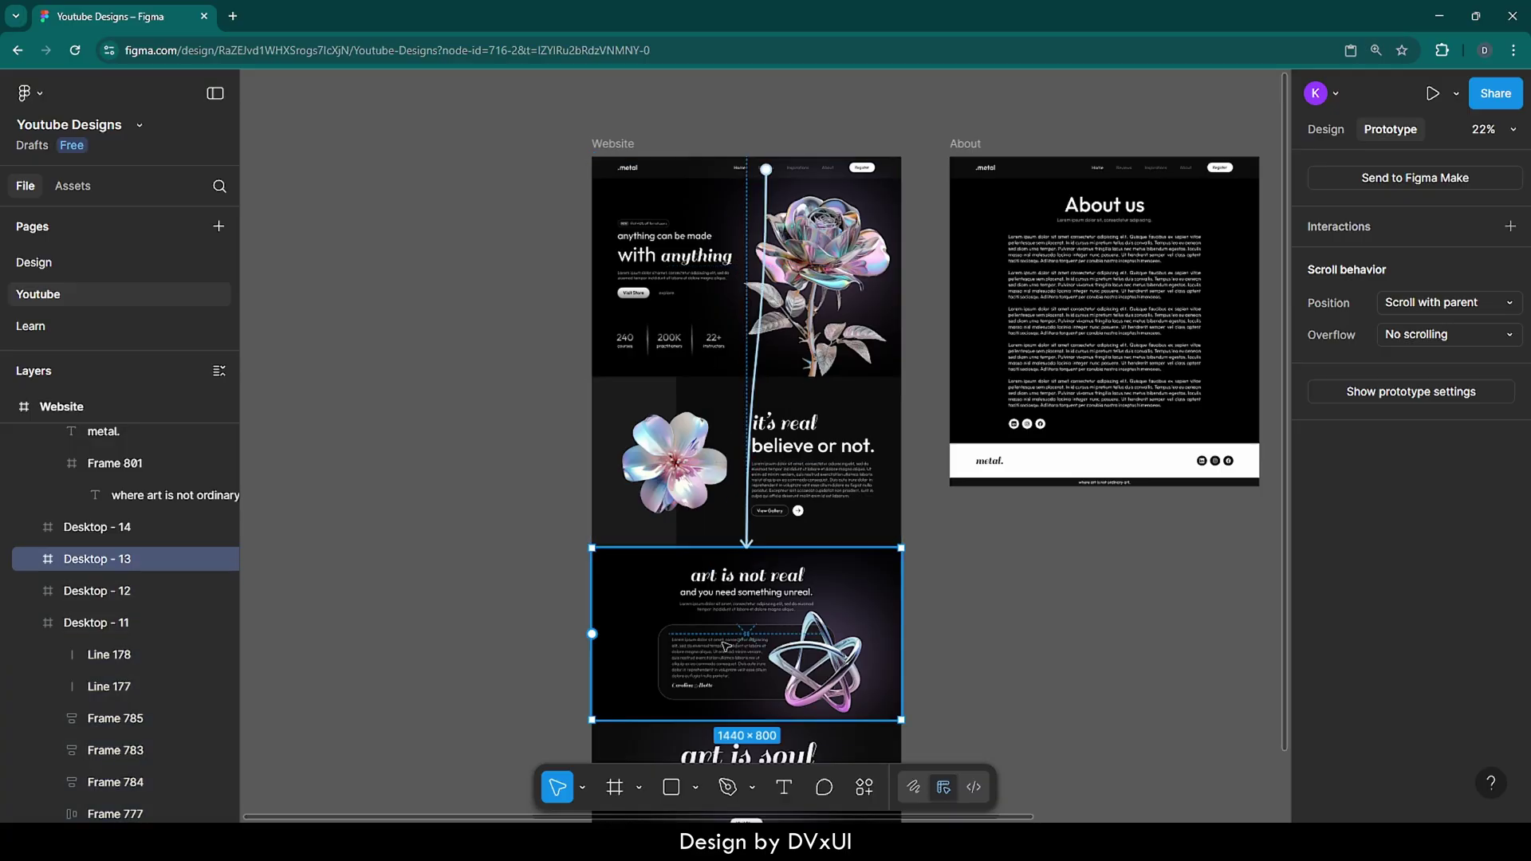
{"action": "scroll", "coordinate": [726, 646], "scroll_direction": "down", "scroll_amount": 3}
{"action": "left_click", "coordinate": [711, 554]}
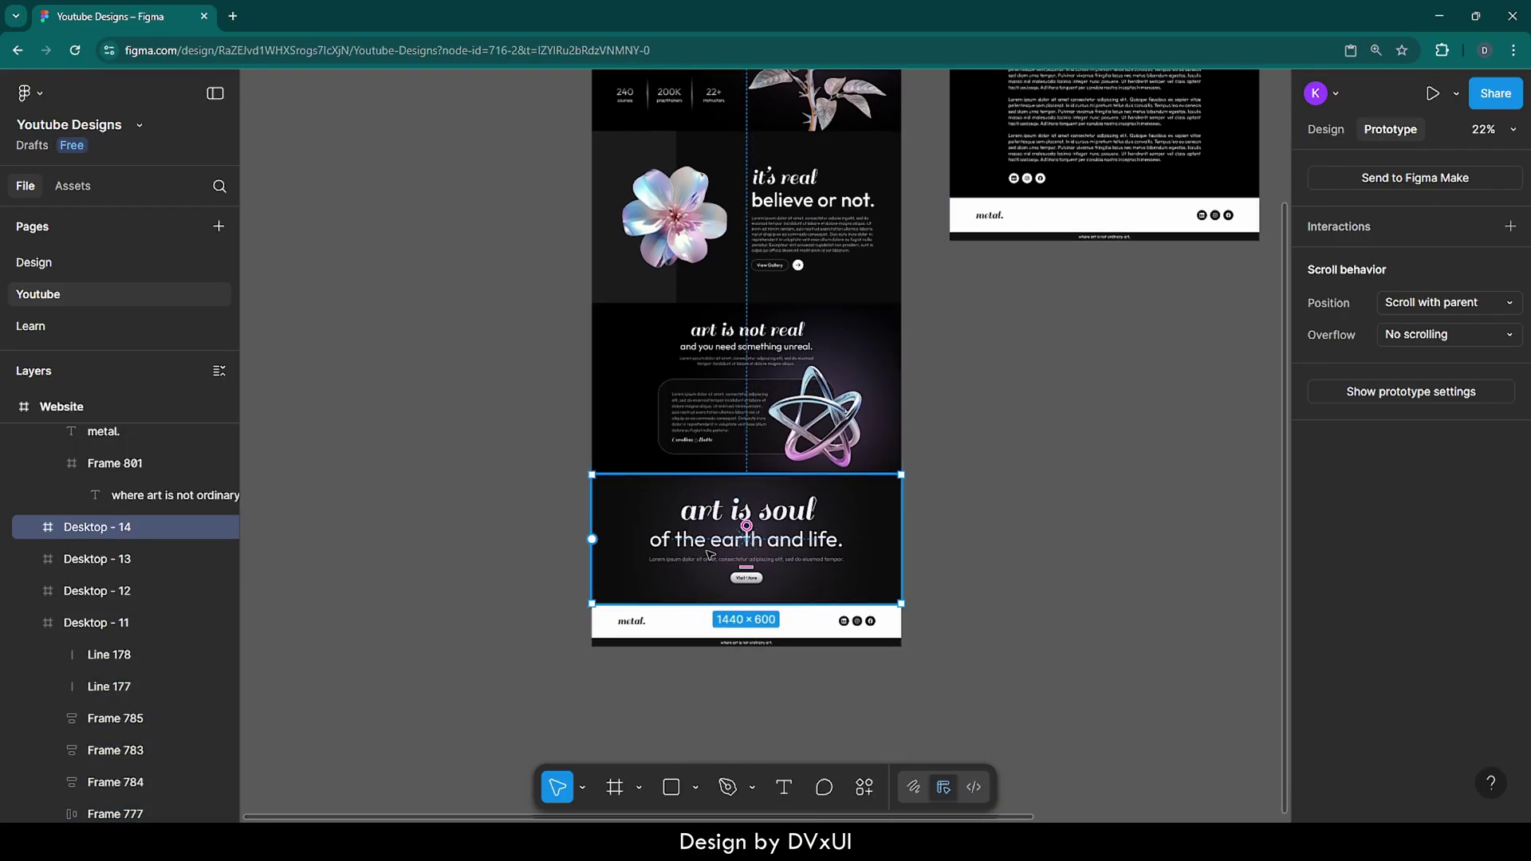
{"action": "left_click", "coordinate": [699, 633]}
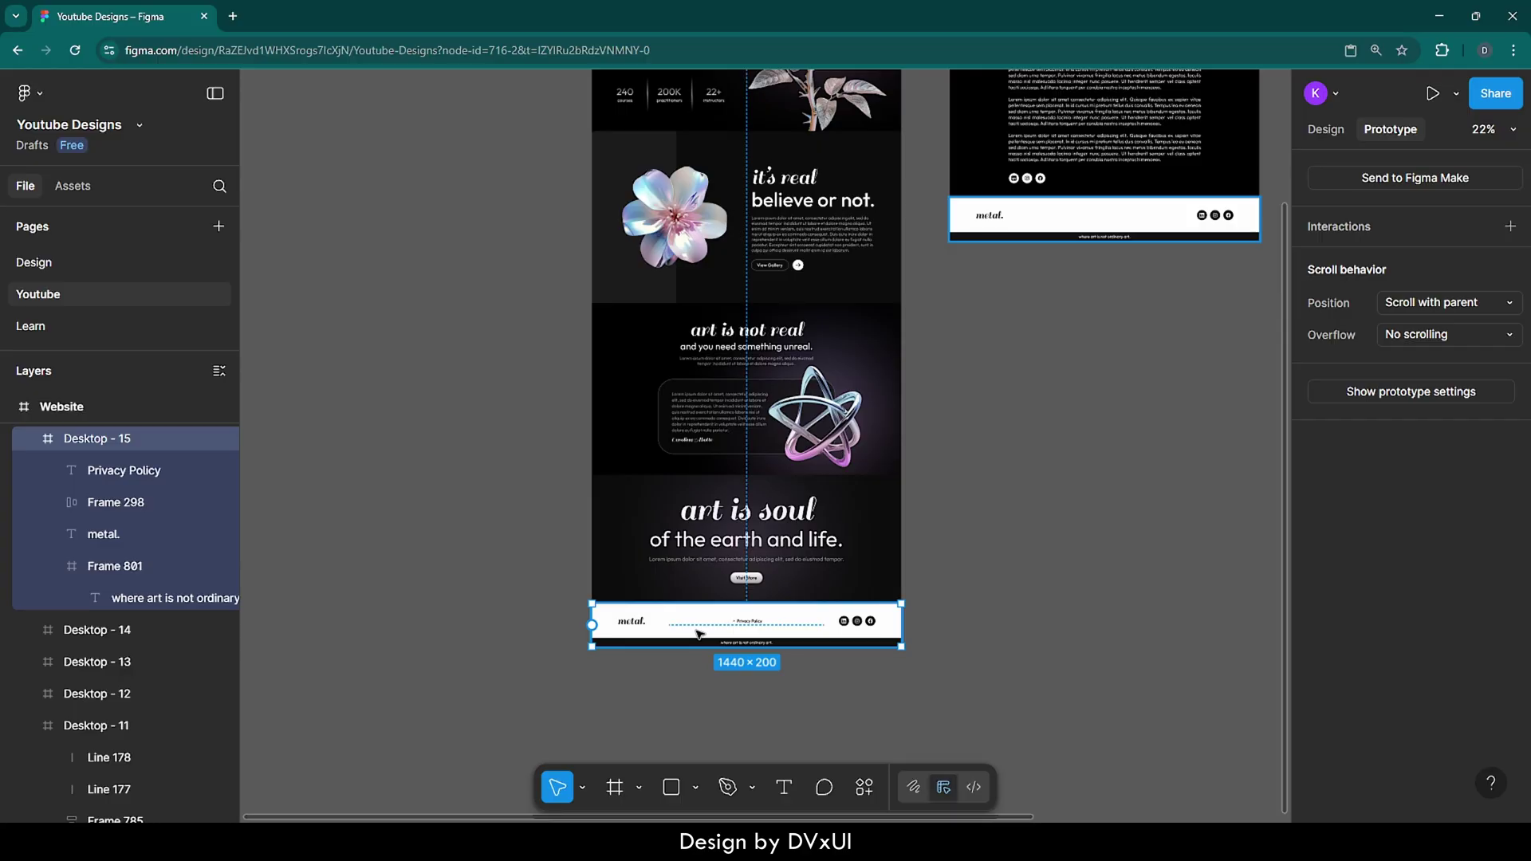
{"action": "scroll", "coordinate": [733, 495], "scroll_direction": "up", "scroll_amount": 5}
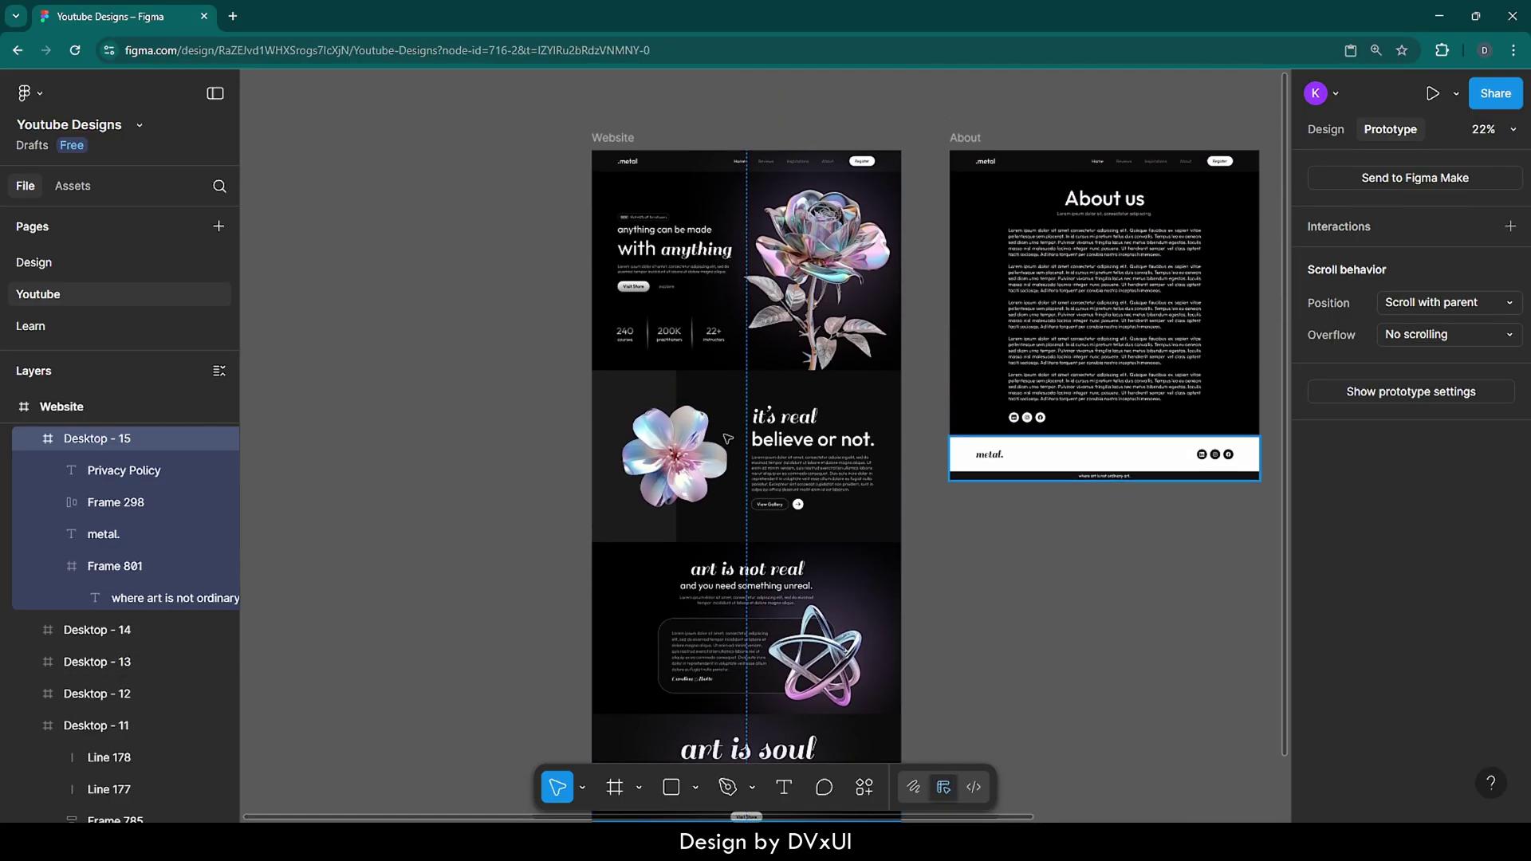
{"action": "scroll", "coordinate": [735, 510], "scroll_direction": "down", "scroll_amount": 2}
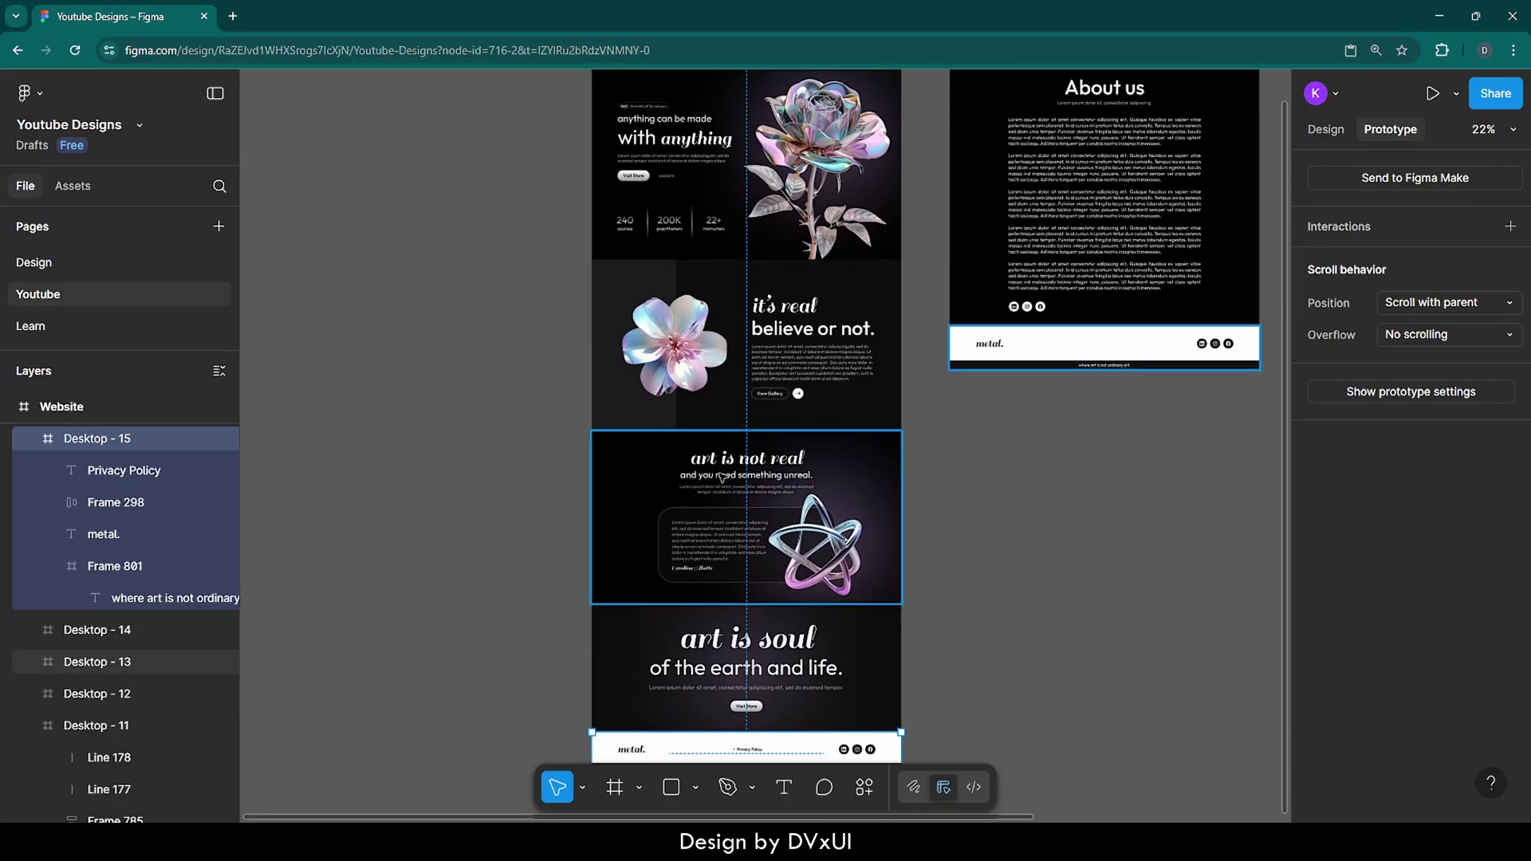
{"action": "left_click", "coordinate": [721, 477]}
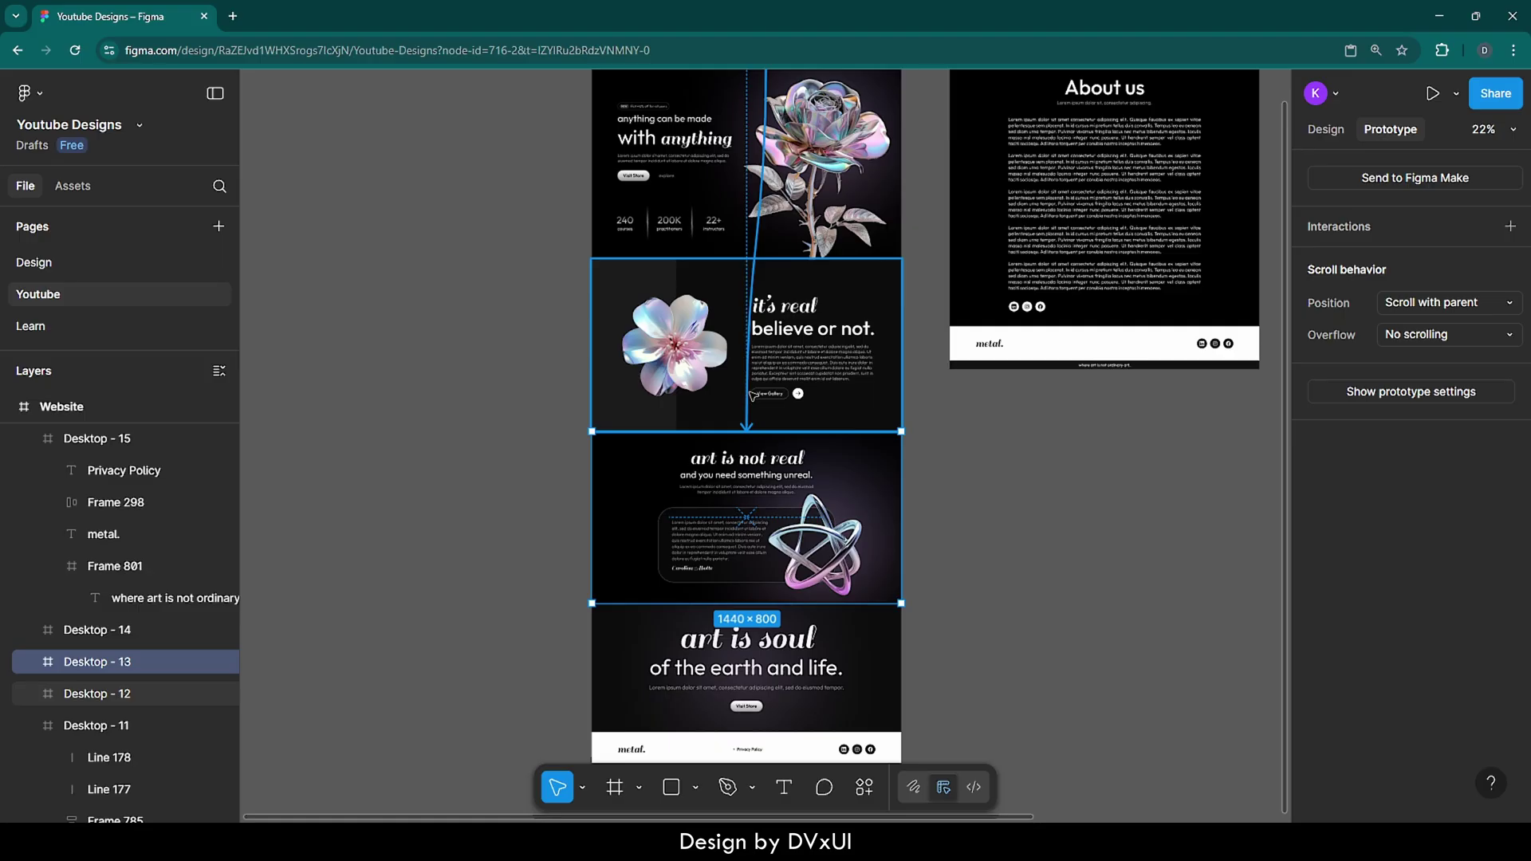
- Review the Reviews connection's interaction settings, including the curve options, keeping Ease out, and close the settings
{"action": "left_click_drag", "start_coordinate": [753, 395], "coordinate": [748, 423]}
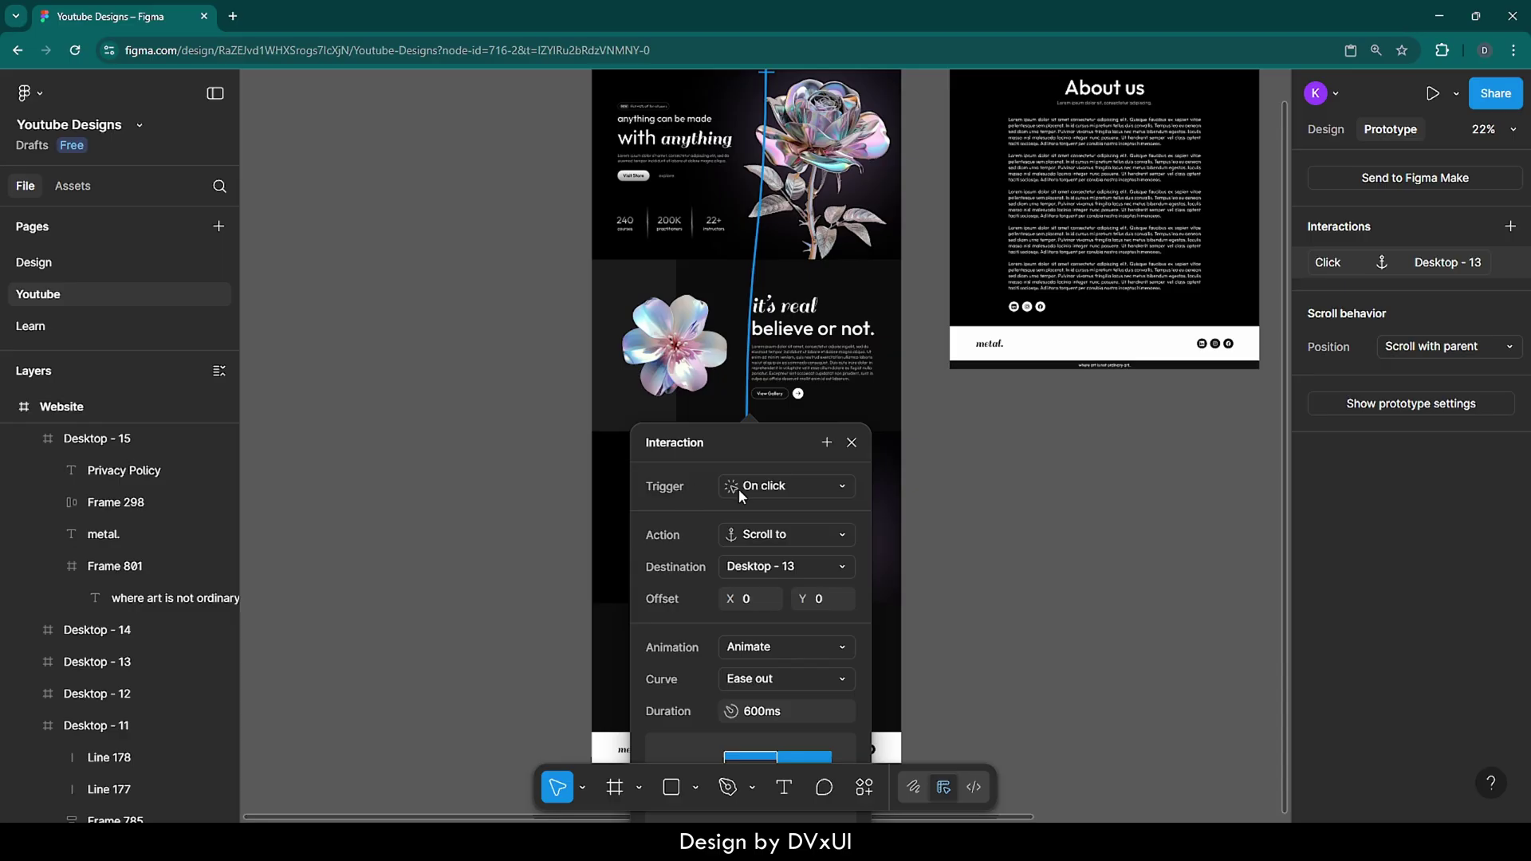
{"action": "scroll", "coordinate": [762, 279], "scroll_direction": "up", "scroll_amount": 3}
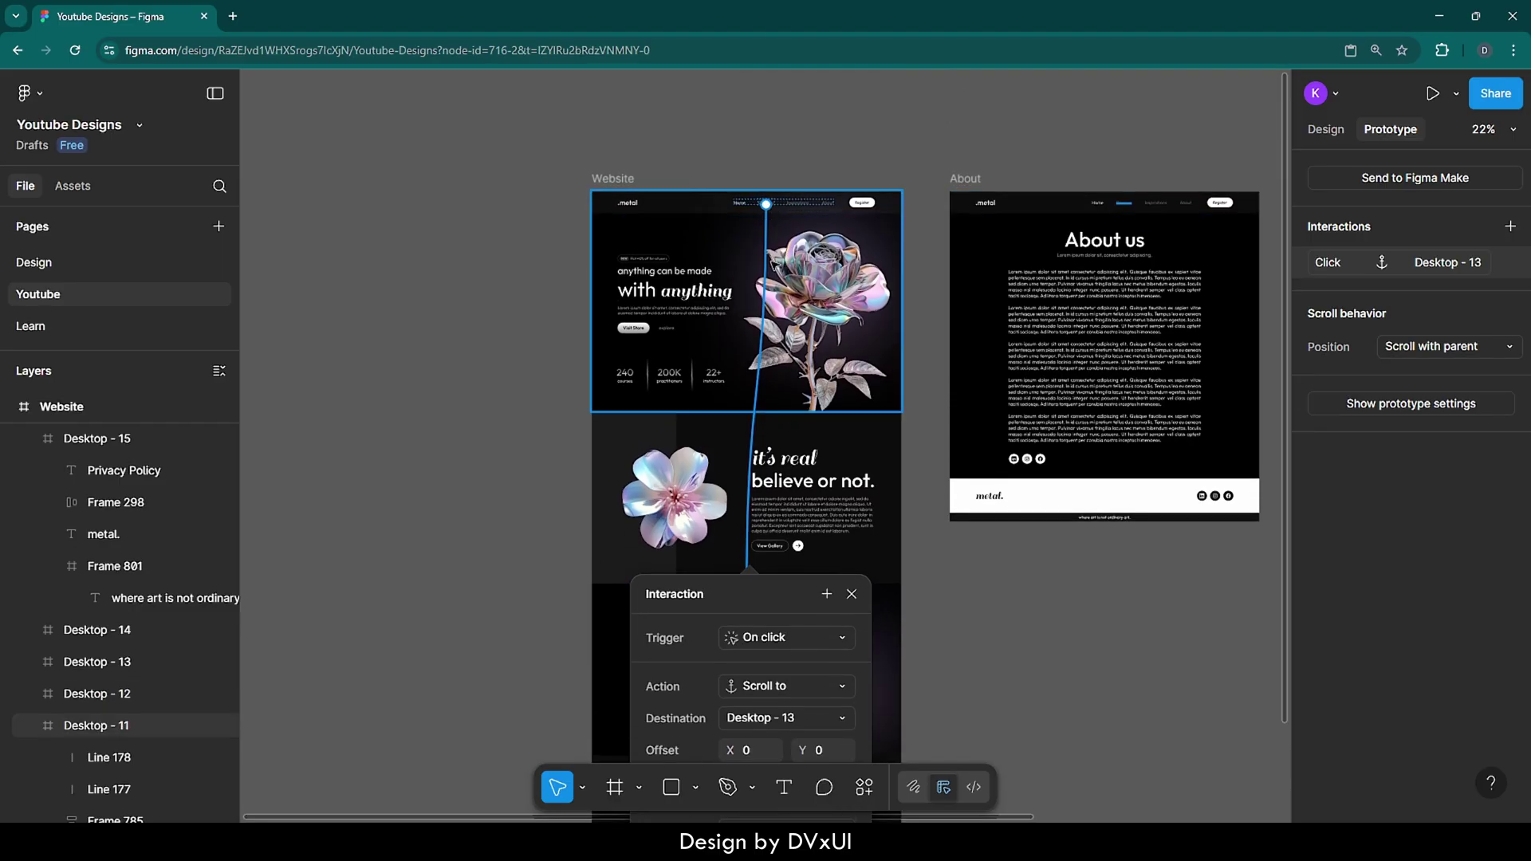
{"action": "scroll", "coordinate": [749, 596], "scroll_direction": "down", "scroll_amount": 3}
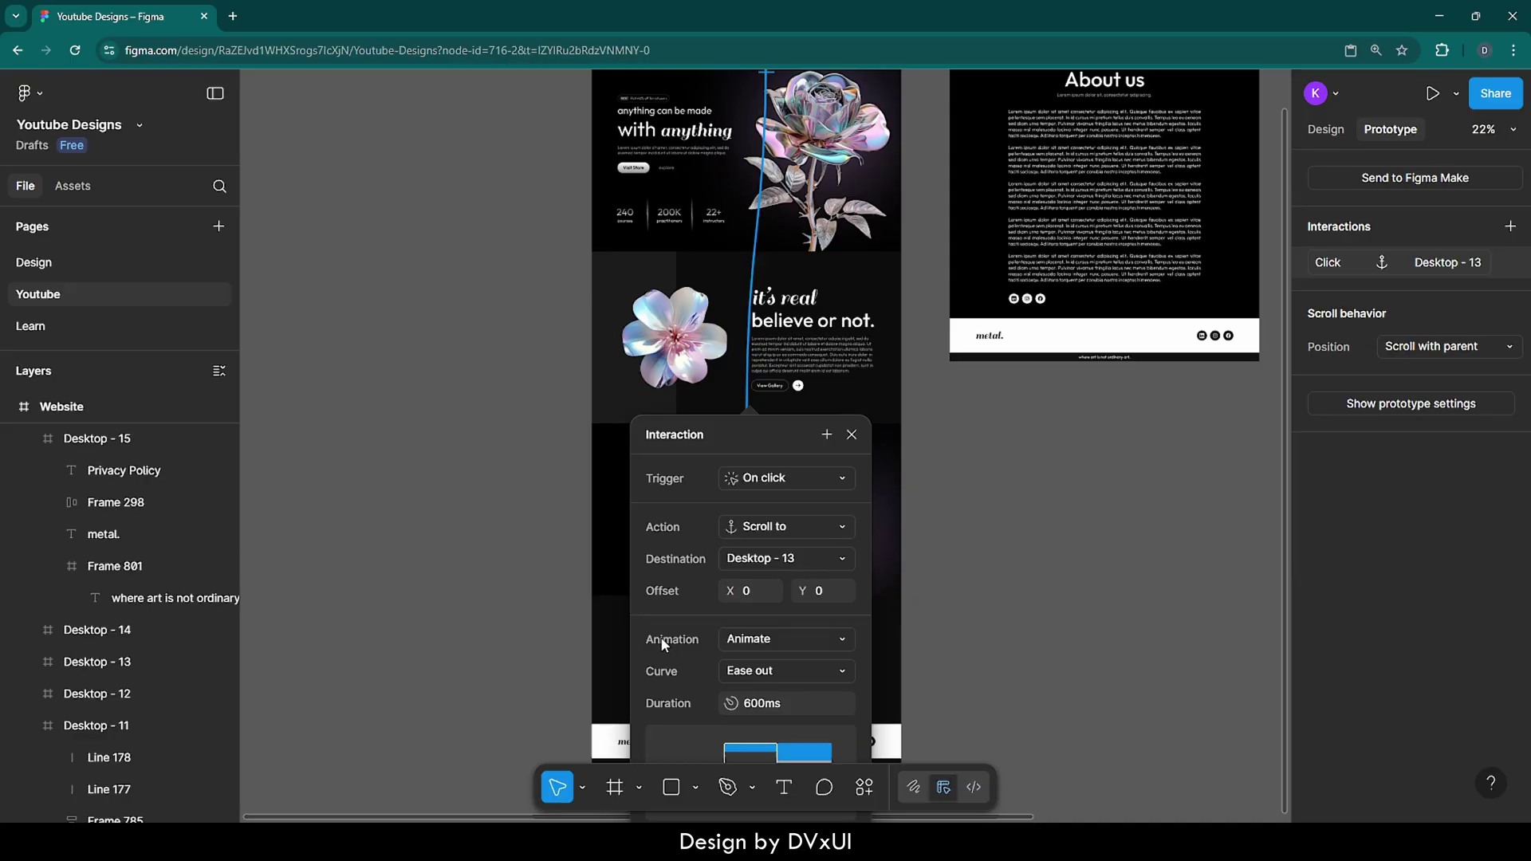
{"action": "scroll", "coordinate": [765, 634], "scroll_direction": "down", "scroll_amount": 1}
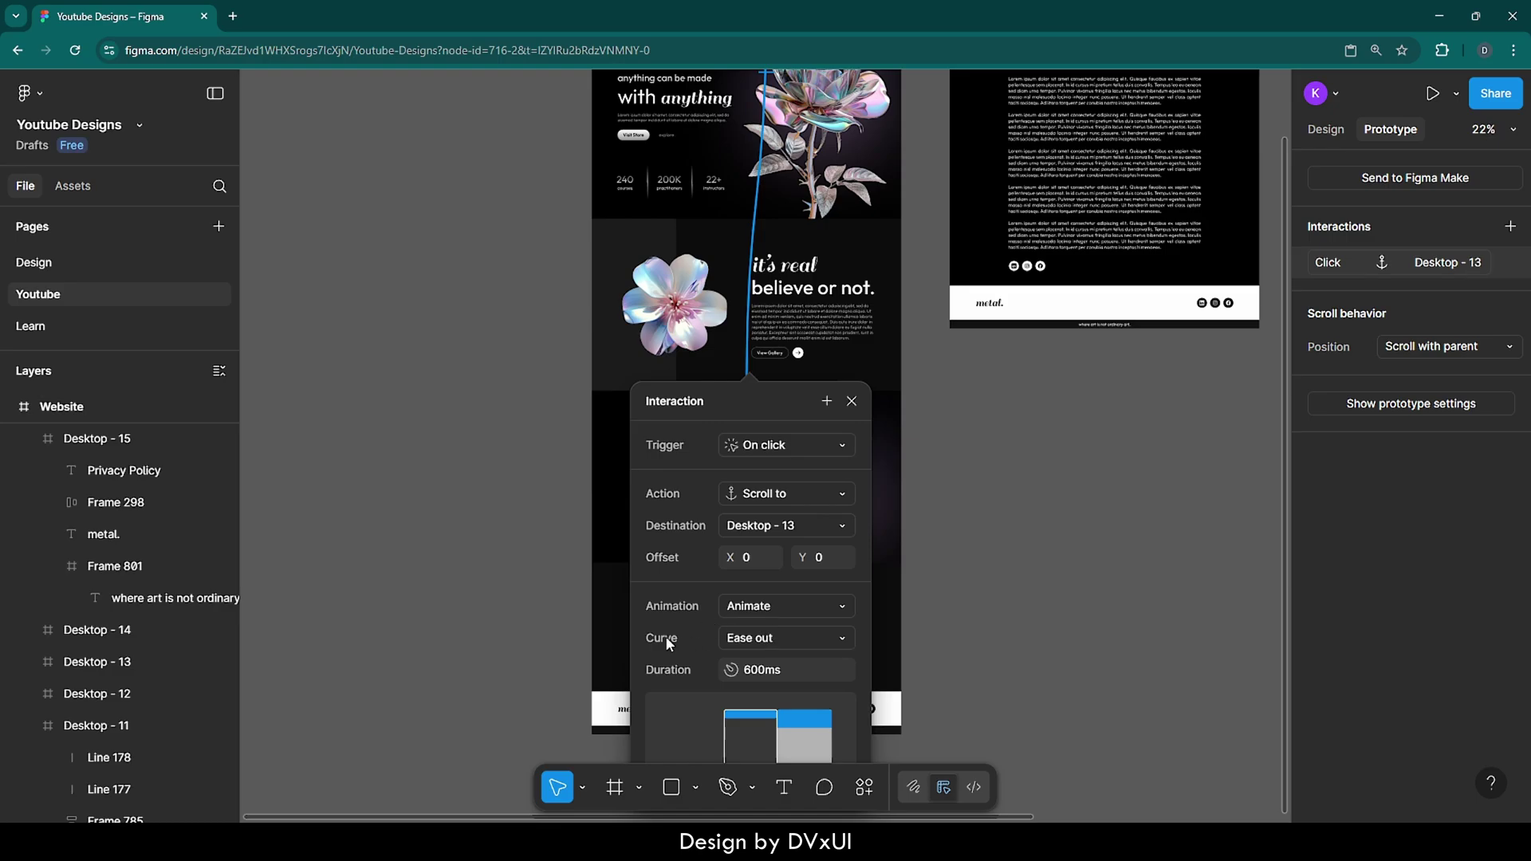
{"action": "left_click", "coordinate": [776, 640]}
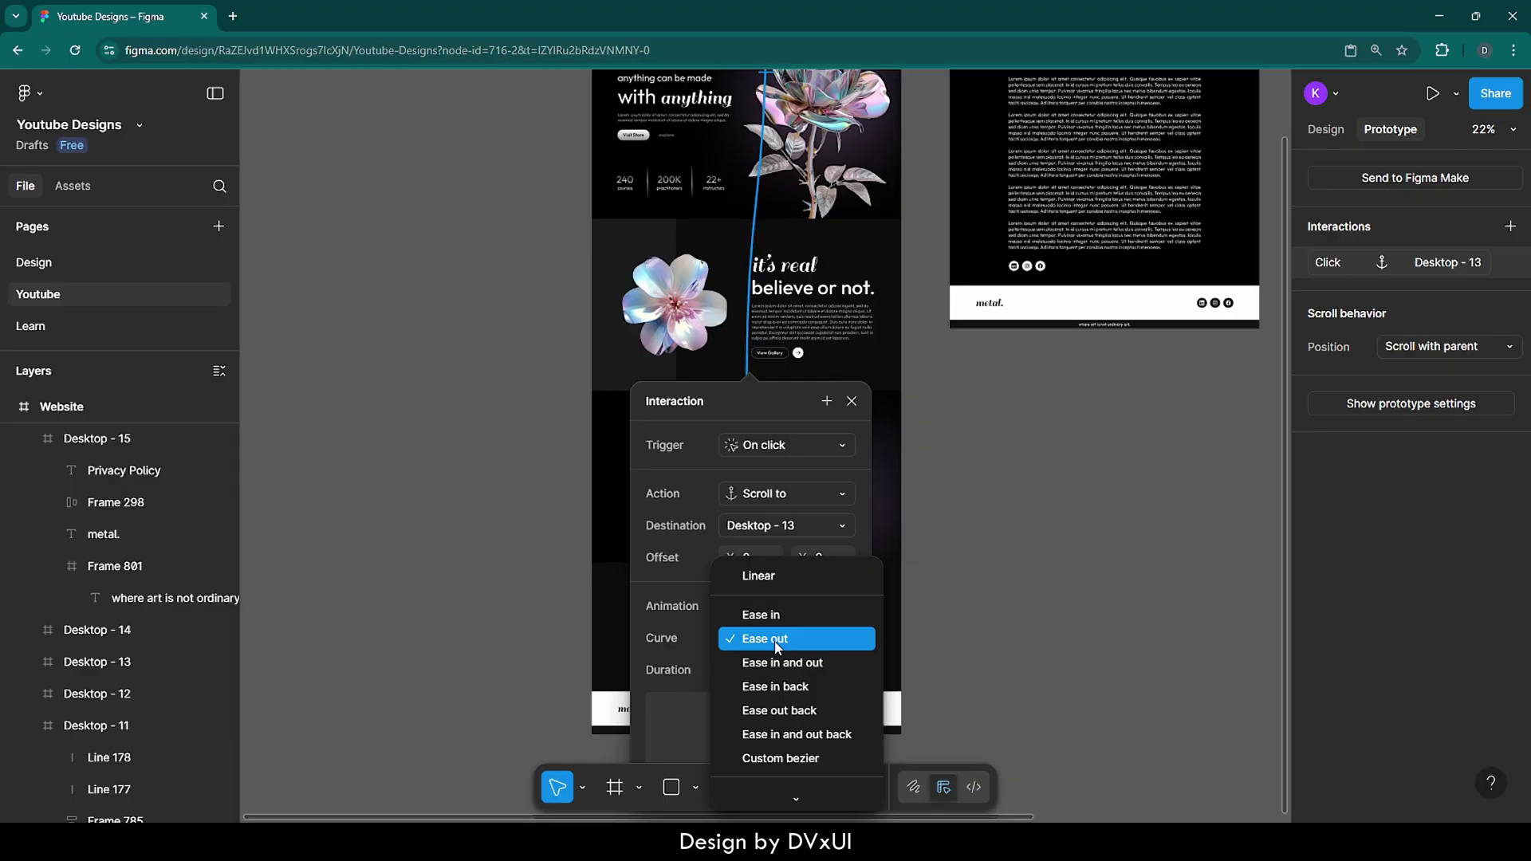
{"action": "left_click", "coordinate": [775, 643]}
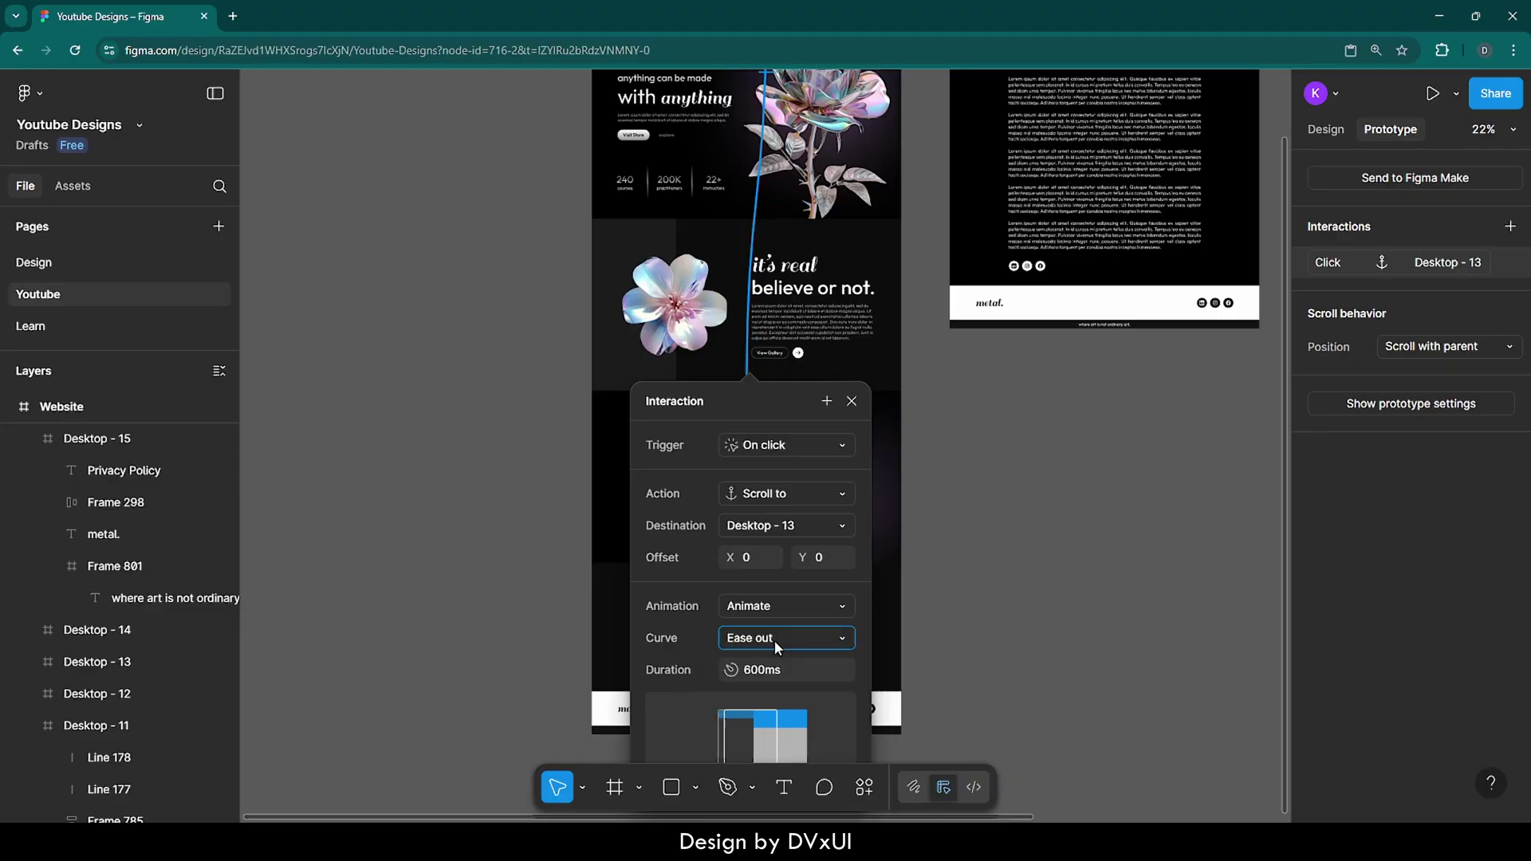
{"action": "scroll", "coordinate": [773, 640], "scroll_direction": "down", "scroll_amount": 1}
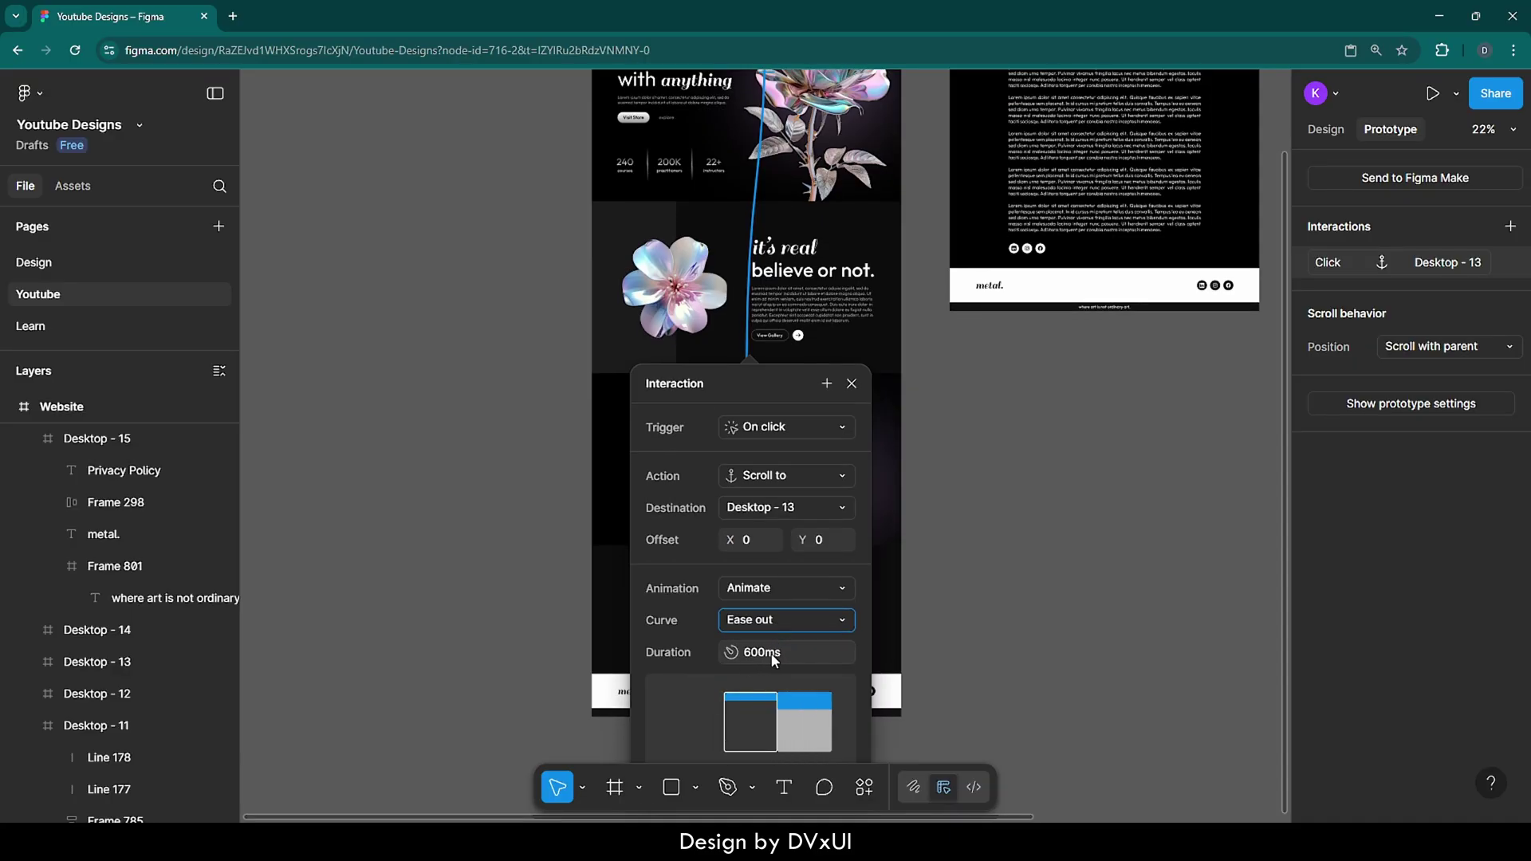
{"action": "left_click", "coordinate": [852, 383]}
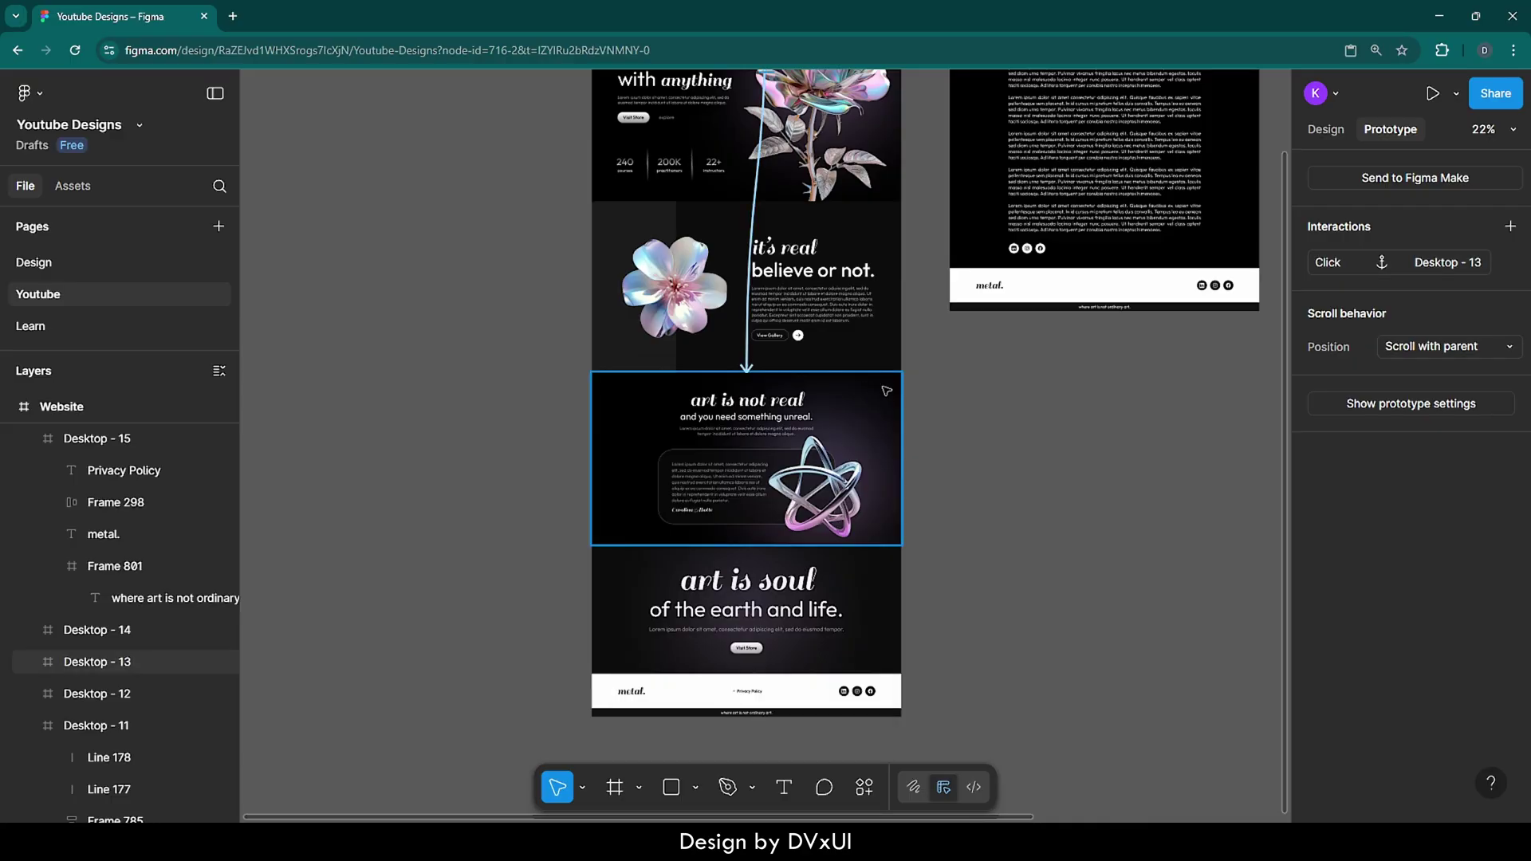
- Run the Website frame as a prototype to test the Reviews header link, and return to the design file
{"action": "scroll", "coordinate": [885, 391], "scroll_direction": "up", "scroll_amount": 5}
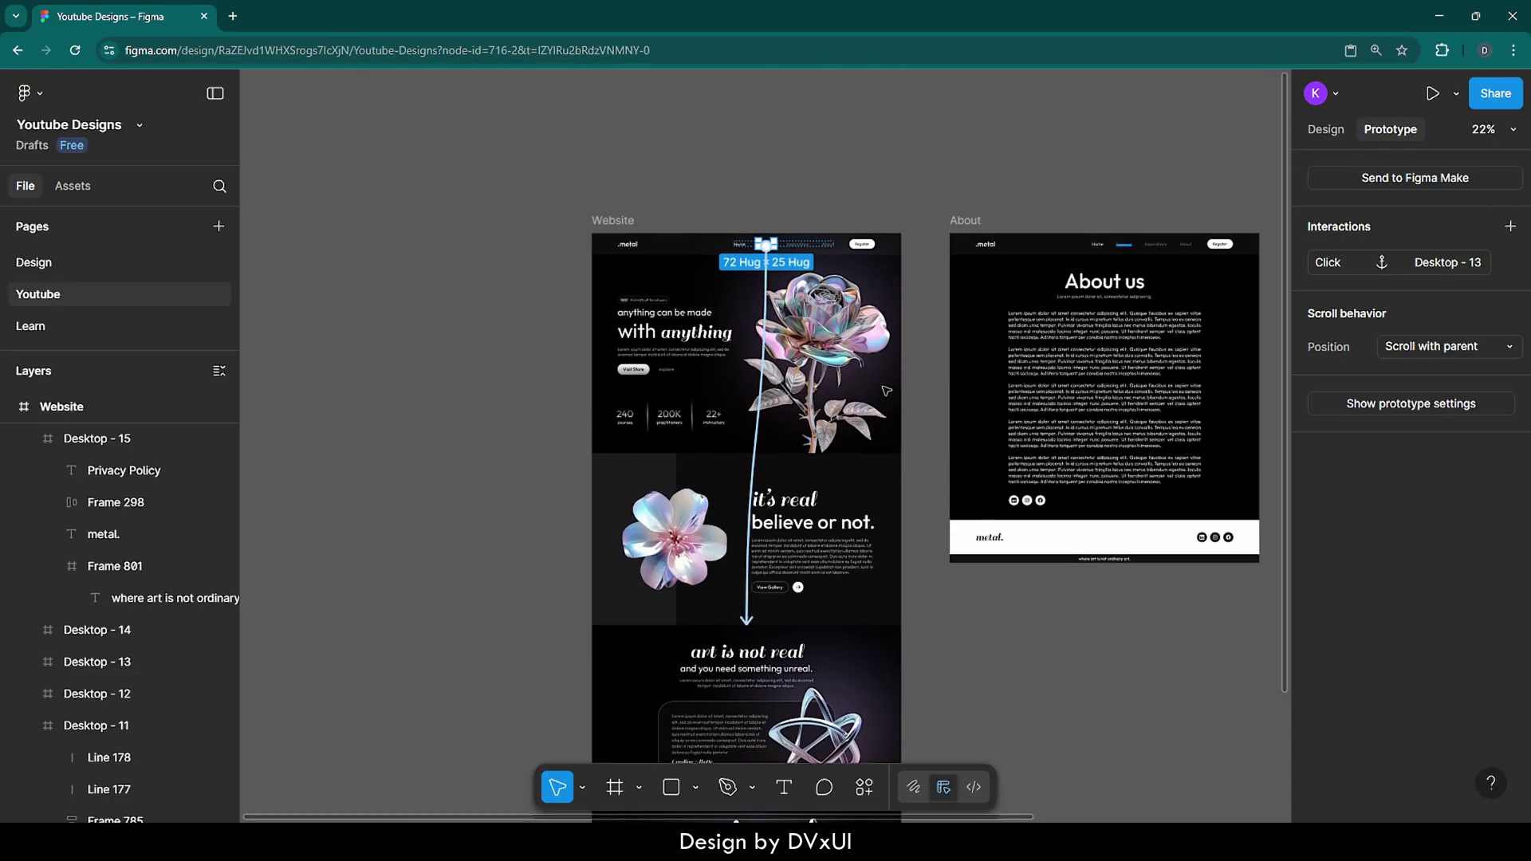
{"action": "left_click", "coordinate": [616, 222]}
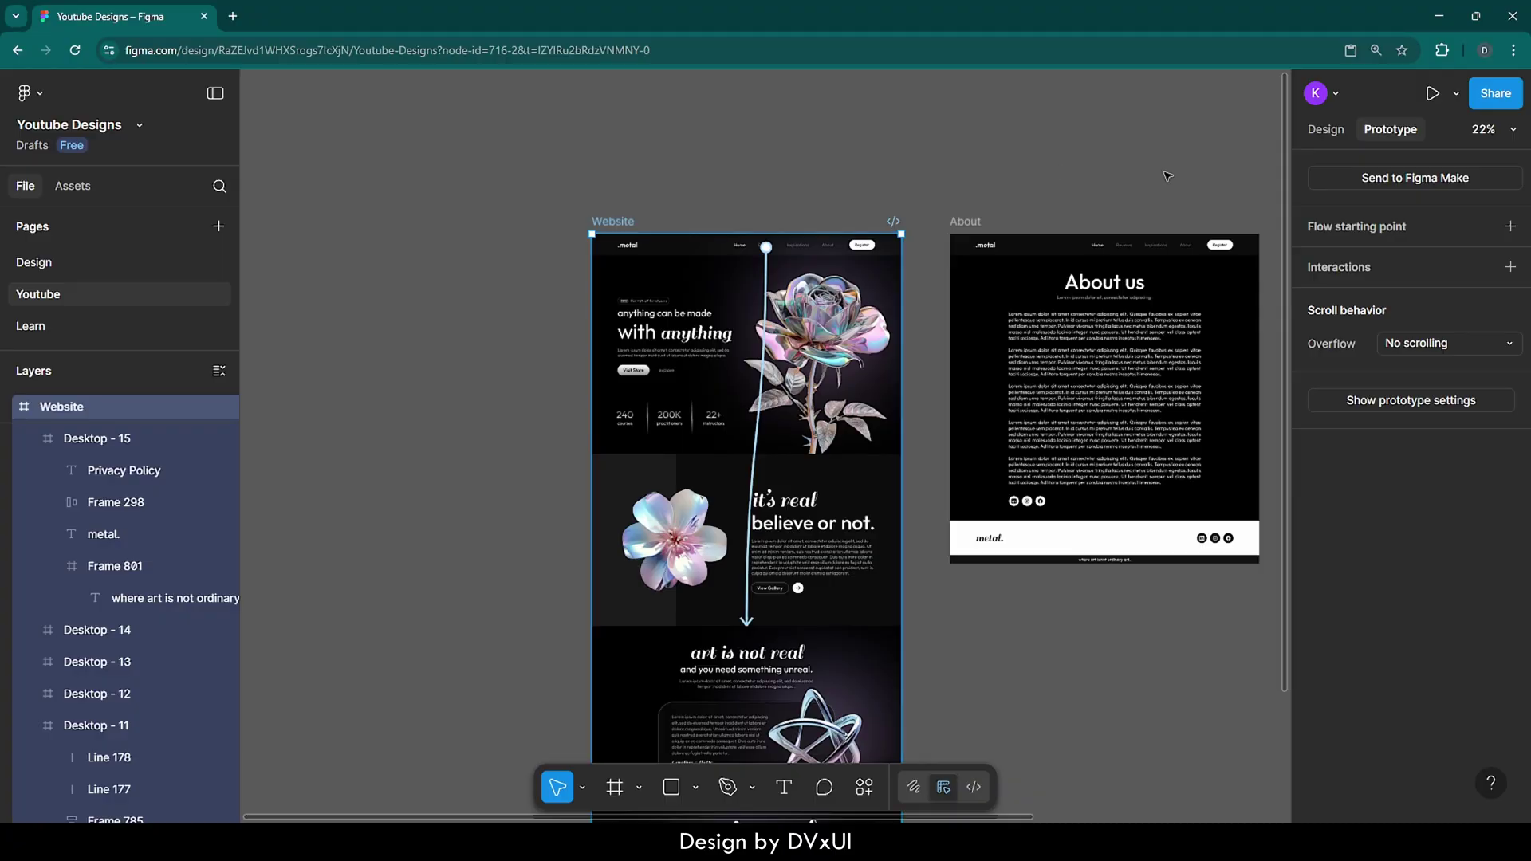
{"action": "left_click", "coordinate": [1432, 95]}
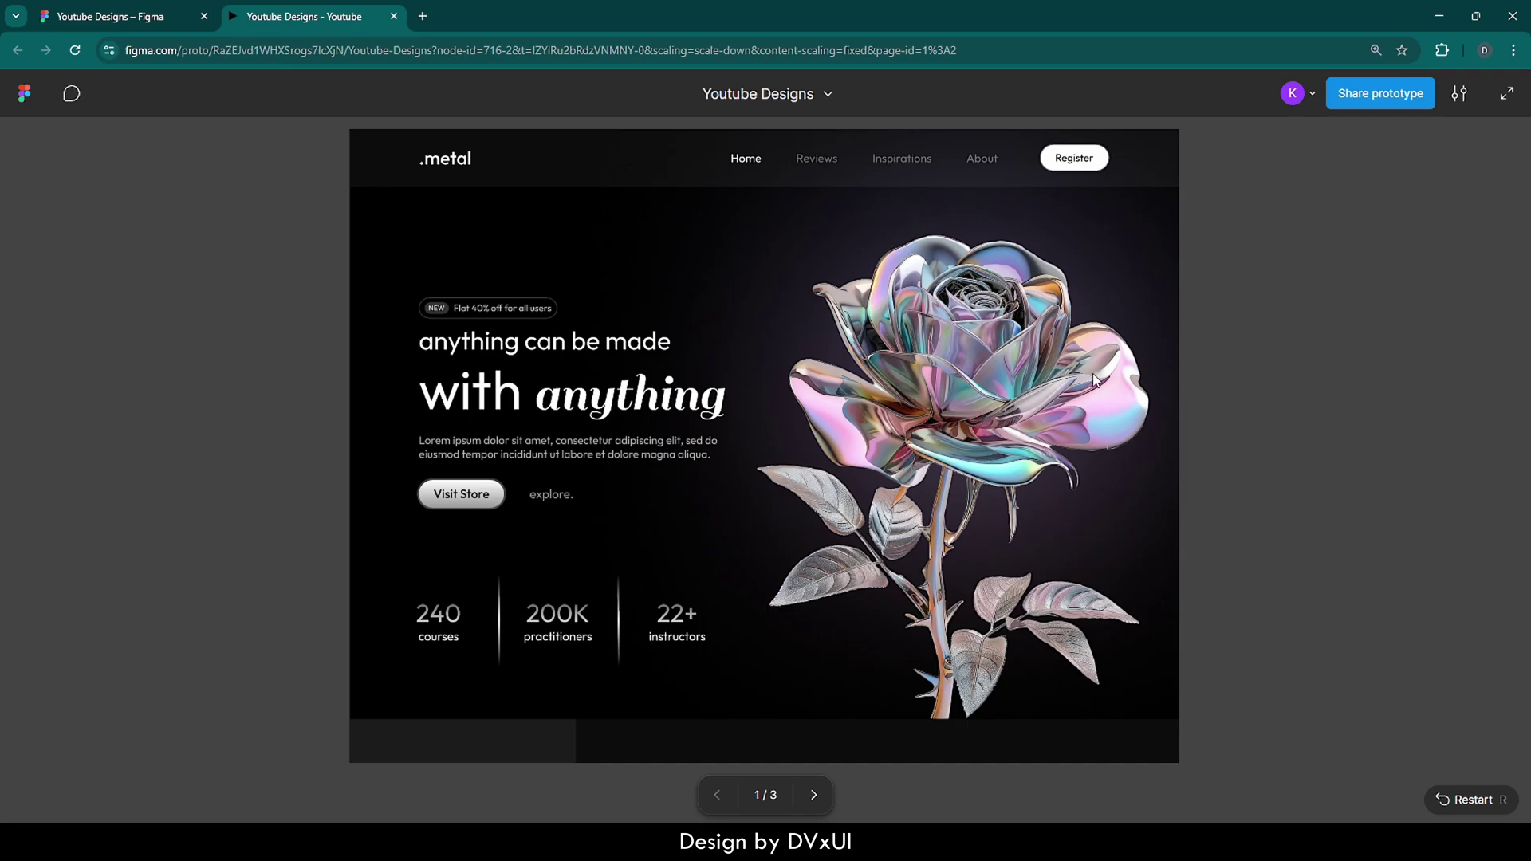
{"action": "left_click", "coordinate": [817, 164]}
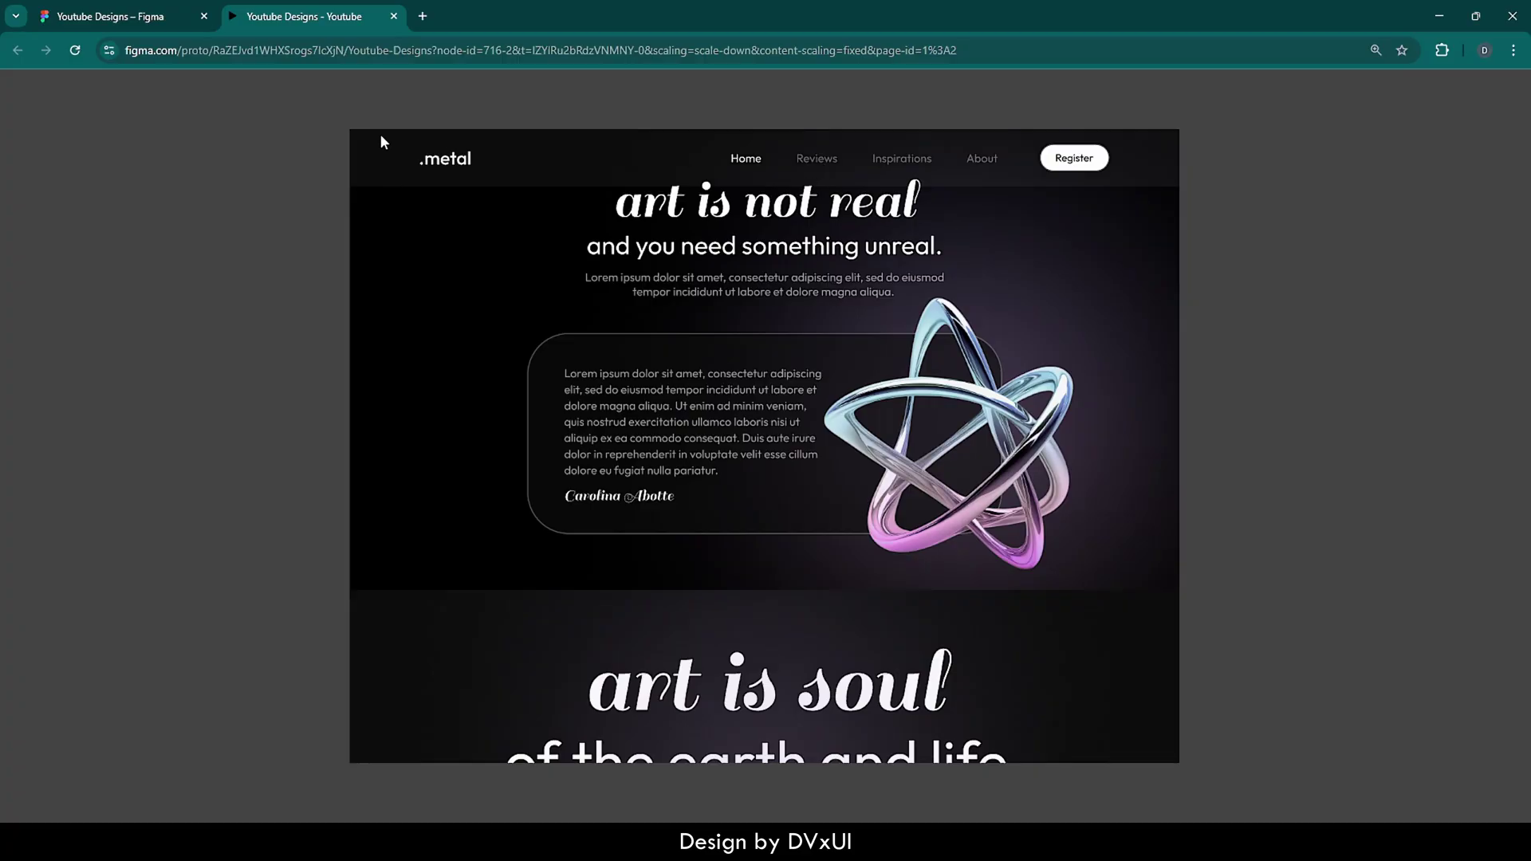
{"action": "left_click", "coordinate": [120, 16]}
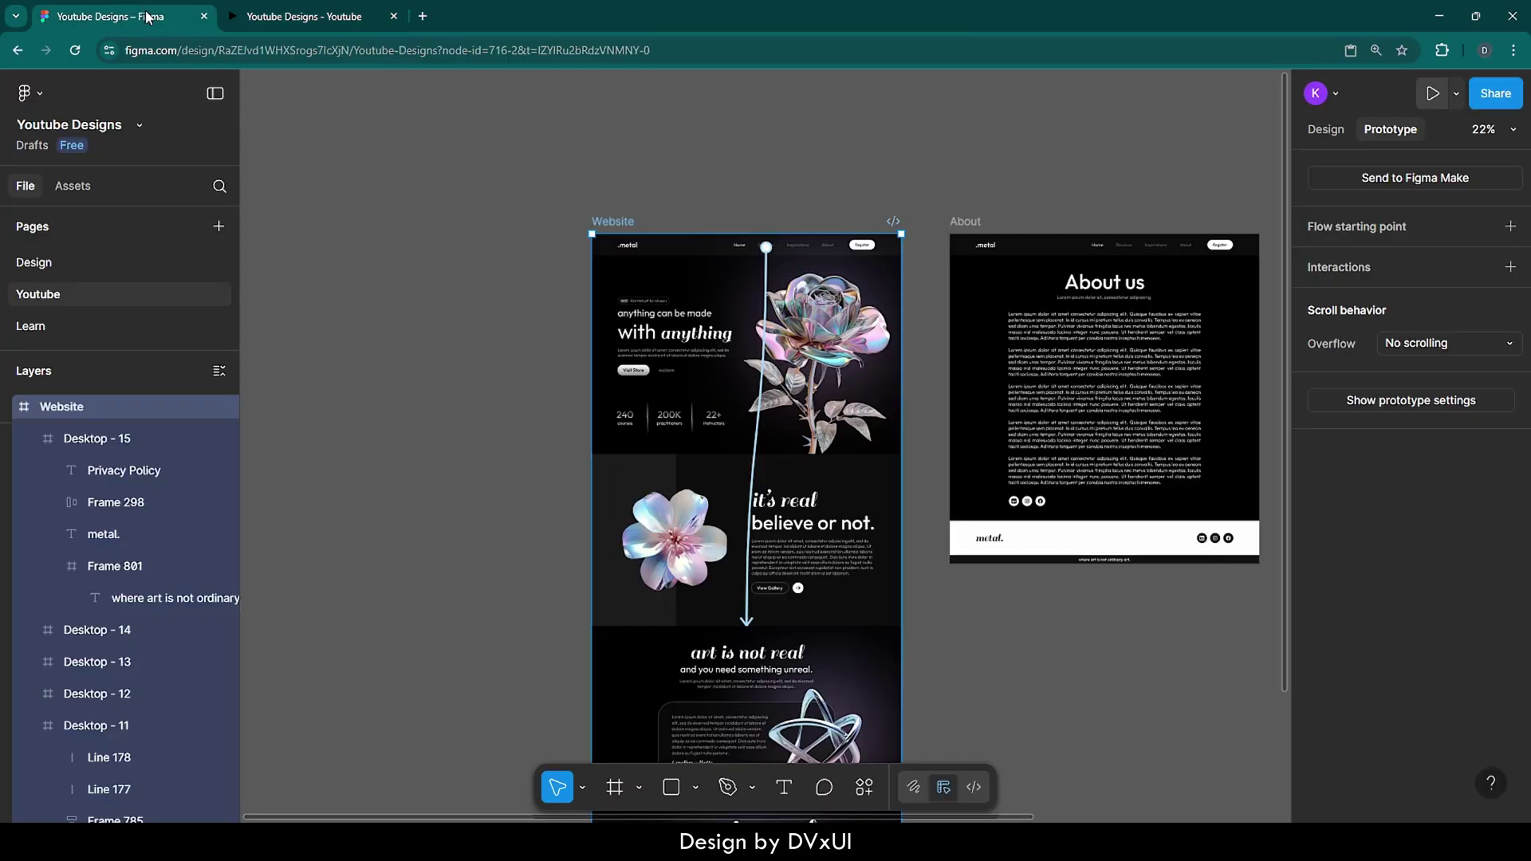
{"action": "left_click", "coordinate": [877, 173]}
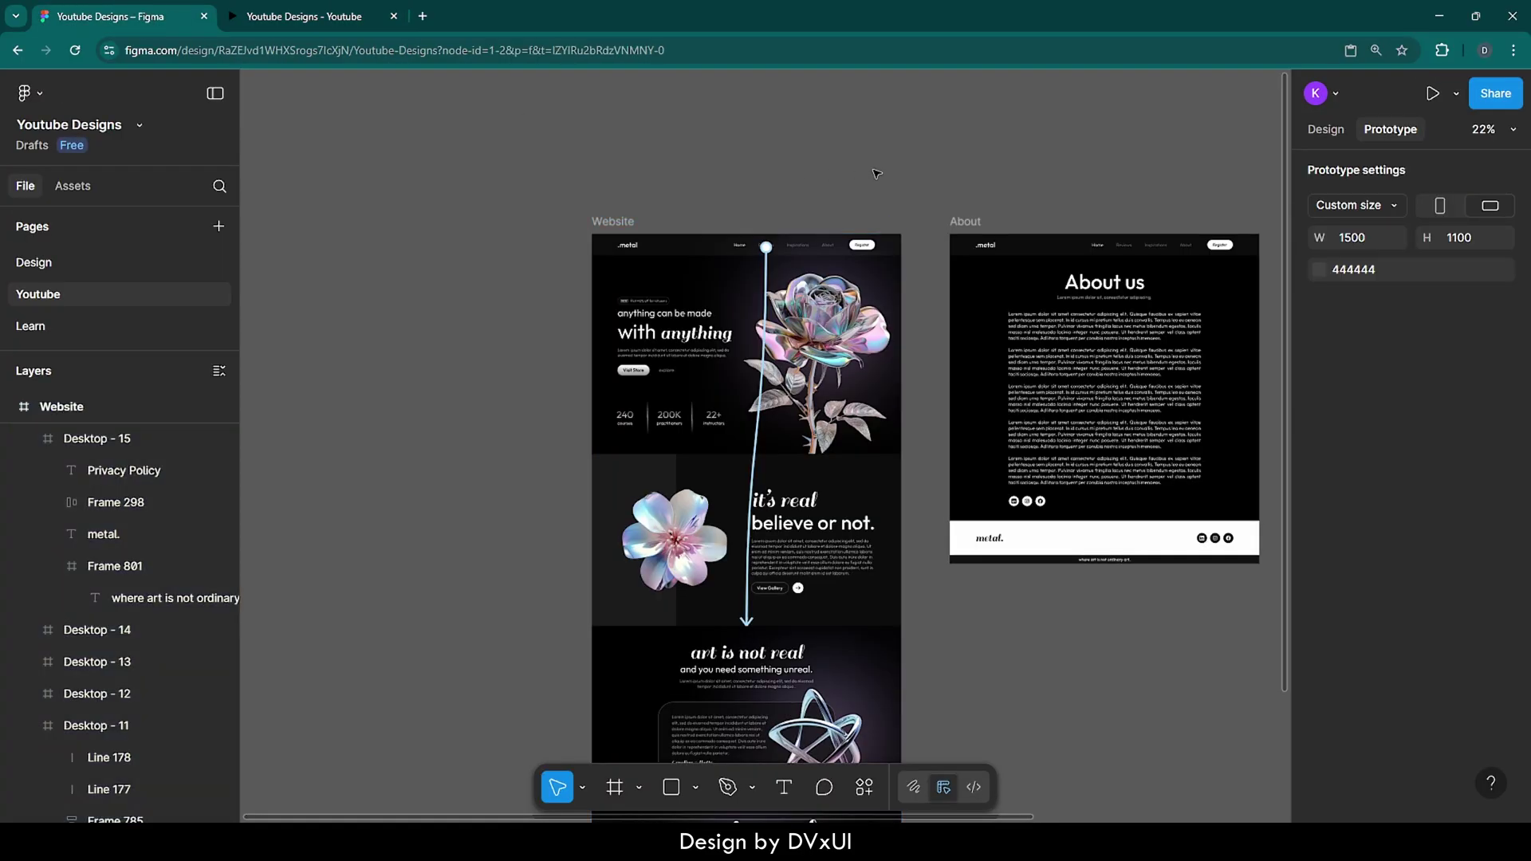
- Examine the header's About link and the footer's Privacy Policy link alongside their target frames, About and Privacy
{"action": "scroll", "coordinate": [781, 253], "scroll_direction": "right", "scroll_amount": 1}
{"action": "scroll", "coordinate": [781, 254], "scroll_direction": "up", "scroll_amount": 5}
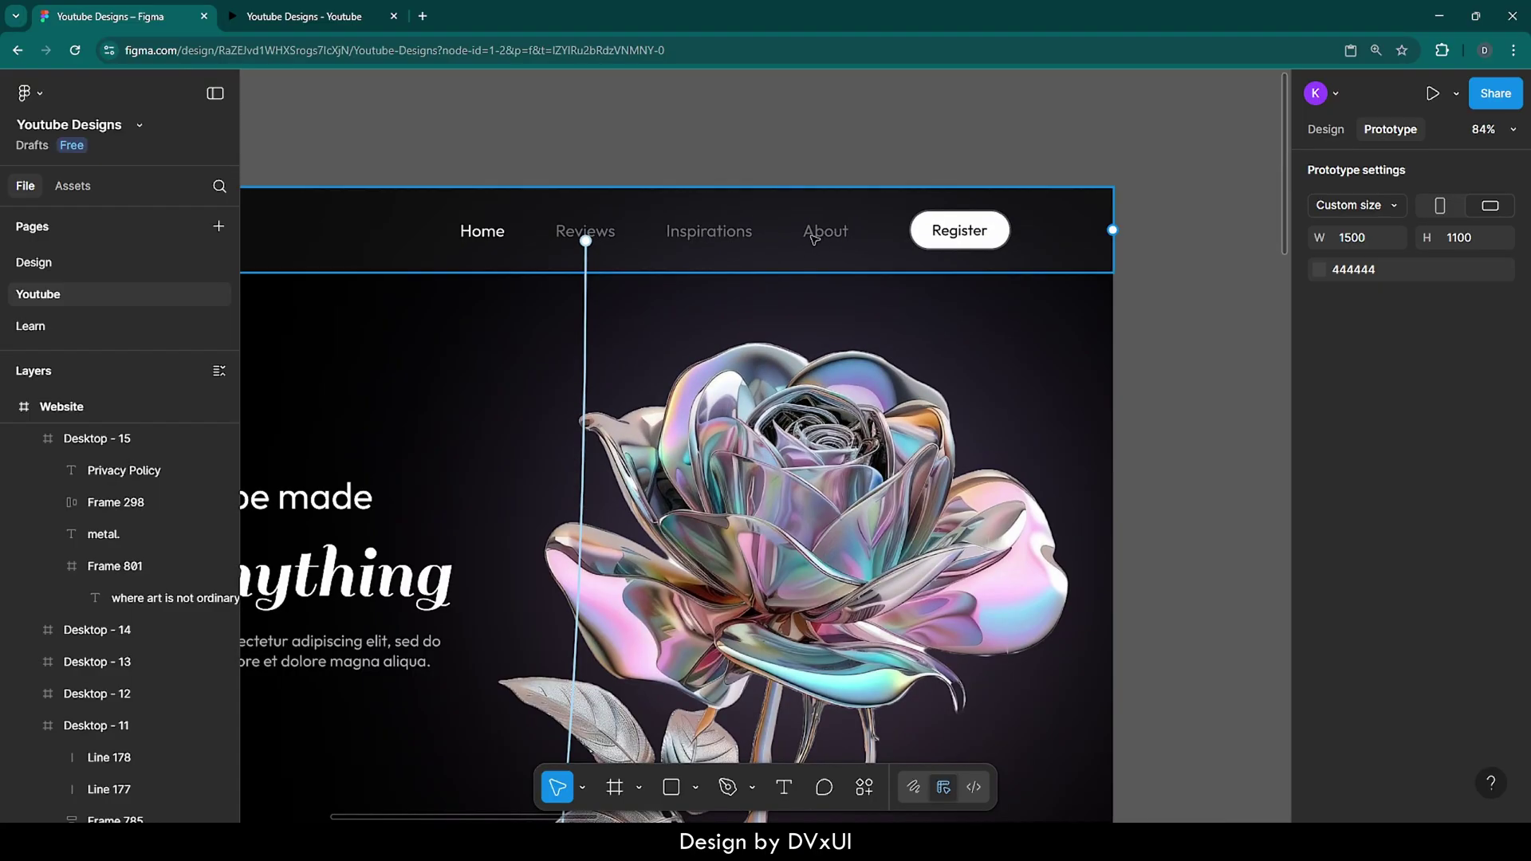
{"action": "scroll", "coordinate": [813, 239], "scroll_direction": "down", "scroll_amount": 4}
{"action": "scroll", "coordinate": [814, 239], "scroll_direction": "right", "scroll_amount": 5}
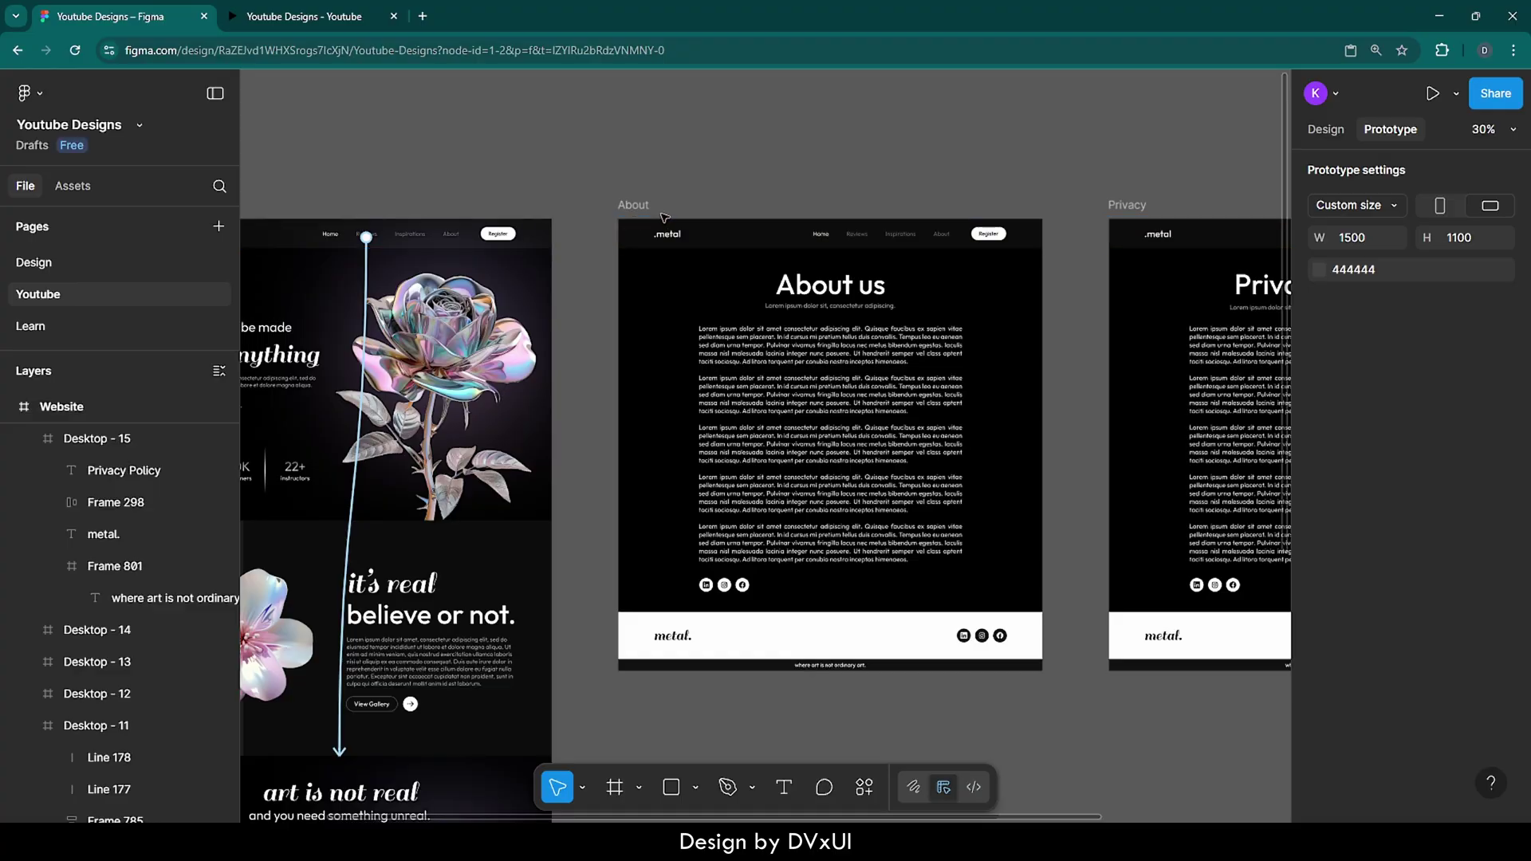
{"action": "scroll", "coordinate": [753, 203], "scroll_direction": "left", "scroll_amount": 2}
{"action": "scroll", "coordinate": [753, 203], "scroll_direction": "down", "scroll_amount": 10}
{"action": "scroll", "coordinate": [753, 203], "scroll_direction": "left", "scroll_amount": 2}
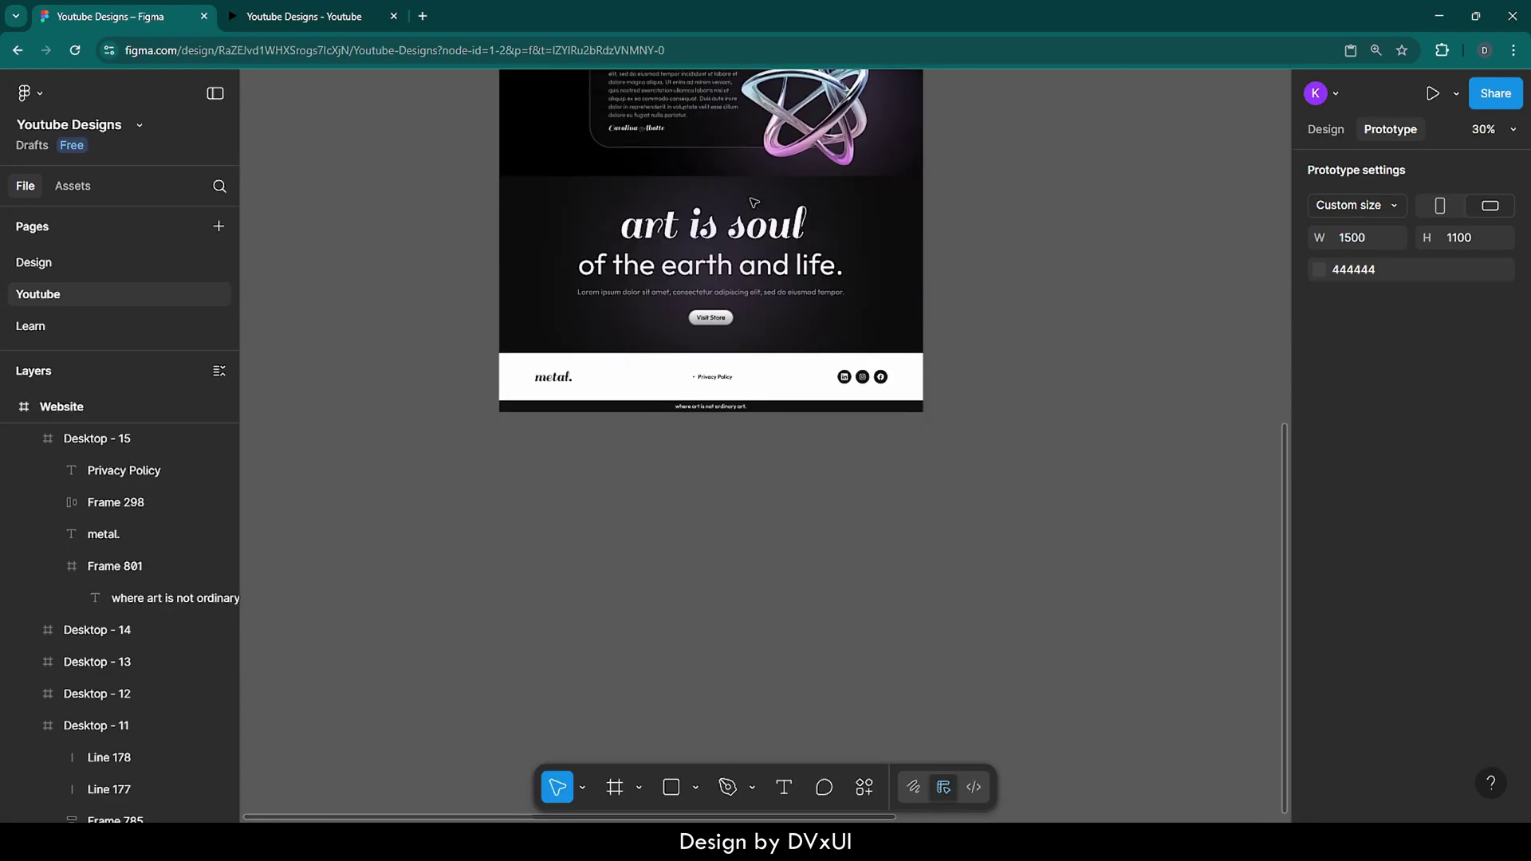
{"action": "left_click", "coordinate": [793, 389]}
{"action": "scroll", "coordinate": [704, 383], "scroll_direction": "up", "scroll_amount": 10}
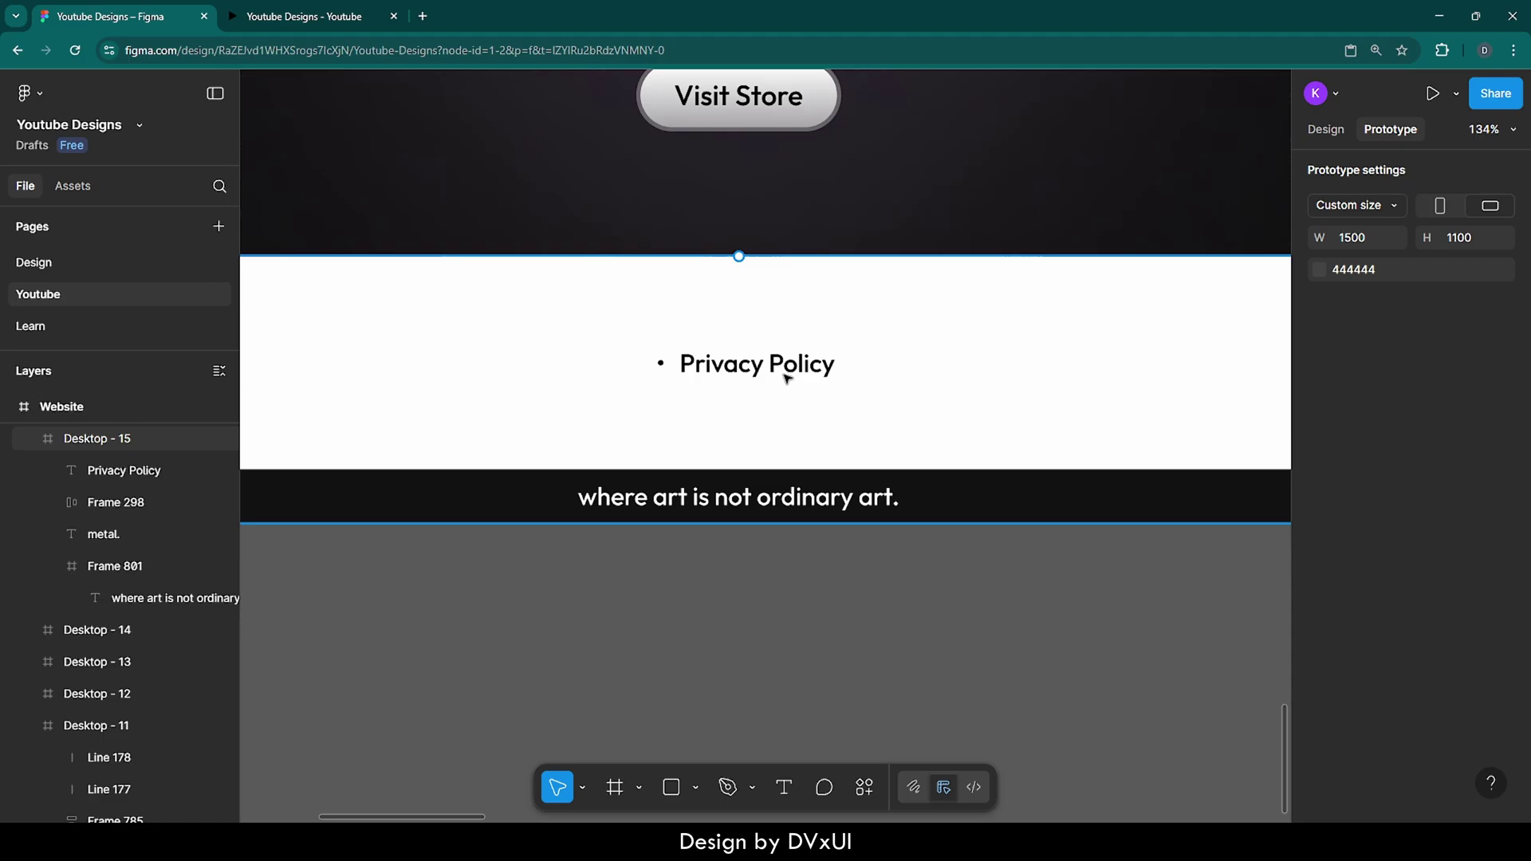
{"action": "scroll", "coordinate": [654, 408], "scroll_direction": "down", "scroll_amount": 5}
{"action": "scroll", "coordinate": [653, 410], "scroll_direction": "down", "scroll_amount": 5}
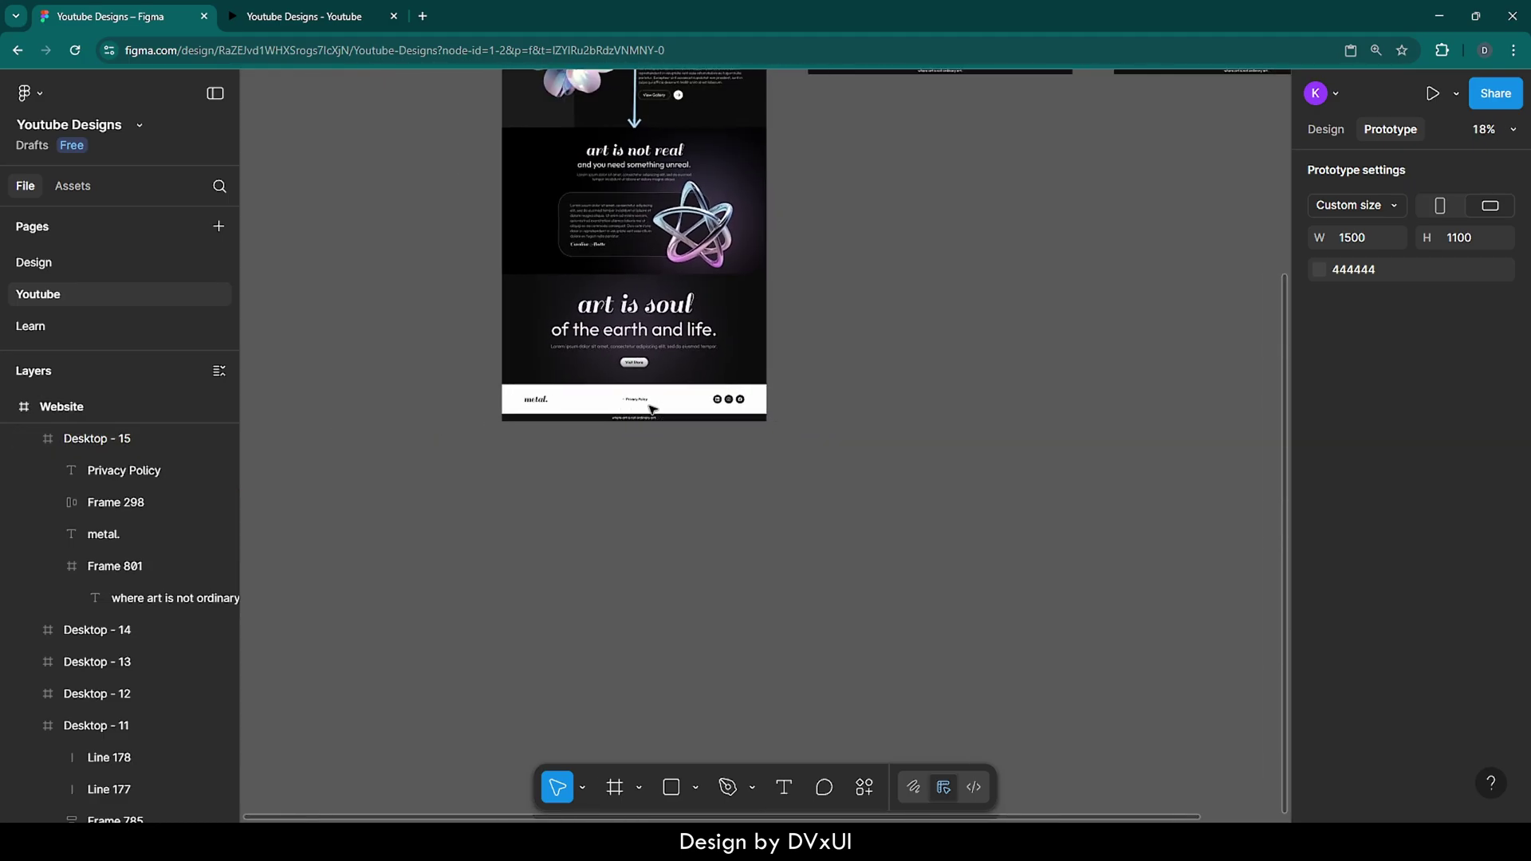
{"action": "scroll", "coordinate": [653, 410], "scroll_direction": "up", "scroll_amount": 1}
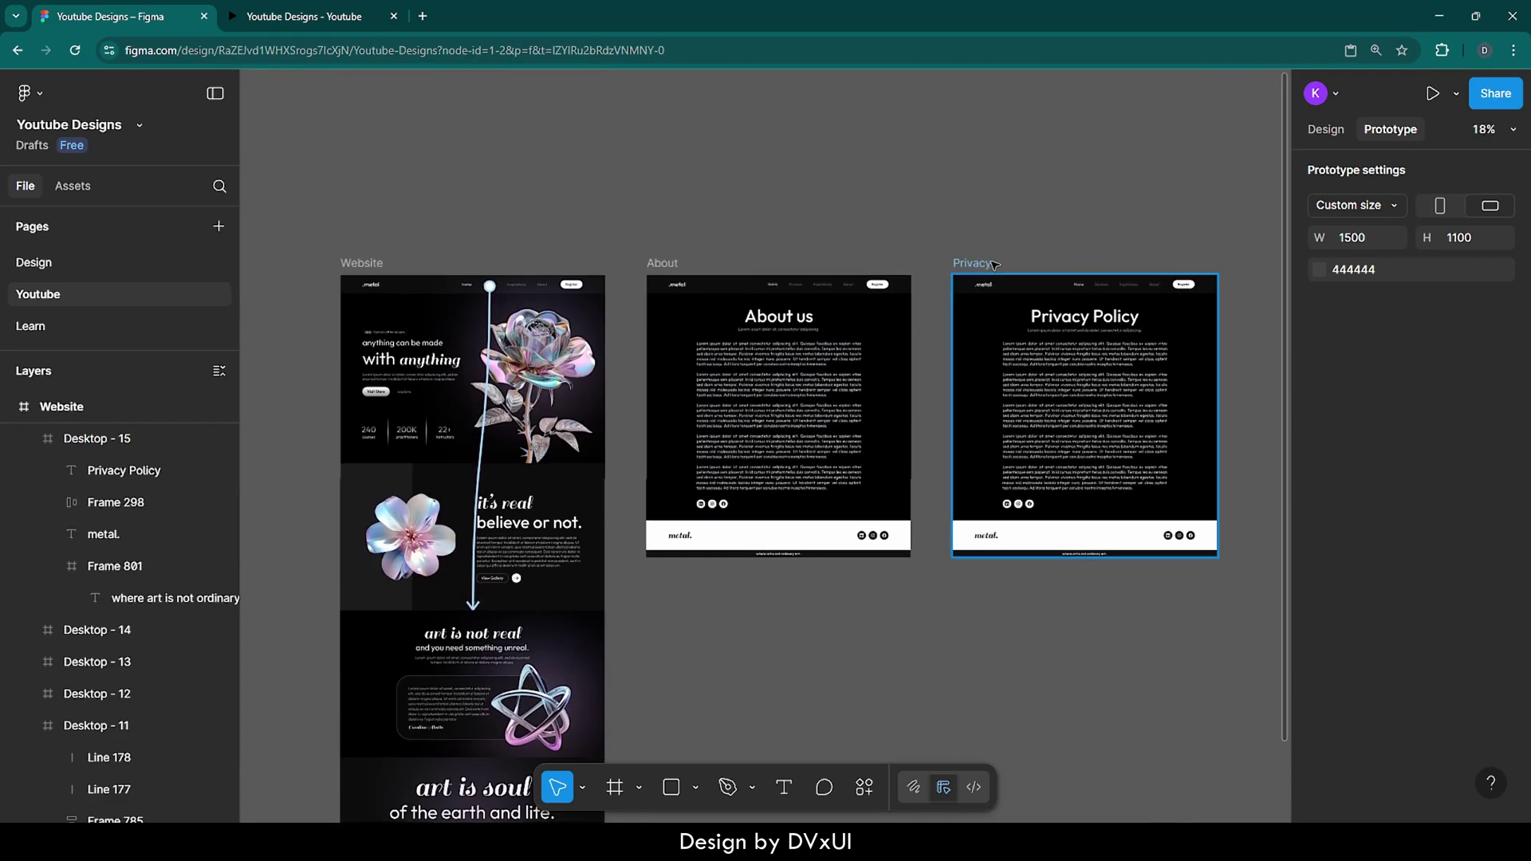
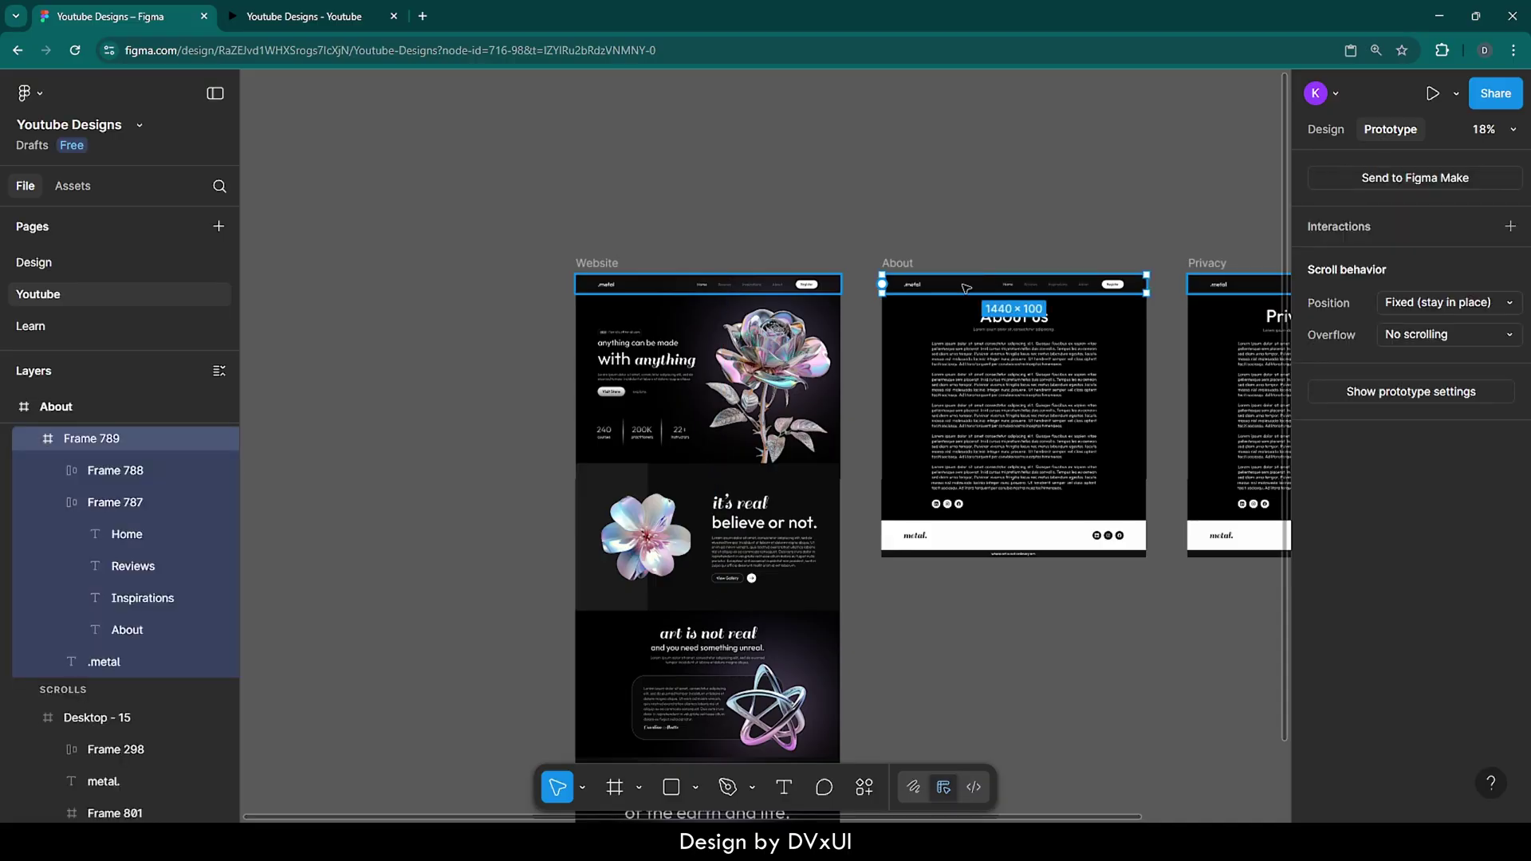
- Delete the header bars from the About and Privacy frames
{"action": "key", "text": "Escape"}
{"action": "left_click", "coordinate": [1215, 292]}
{"action": "key", "text": "Escape"}
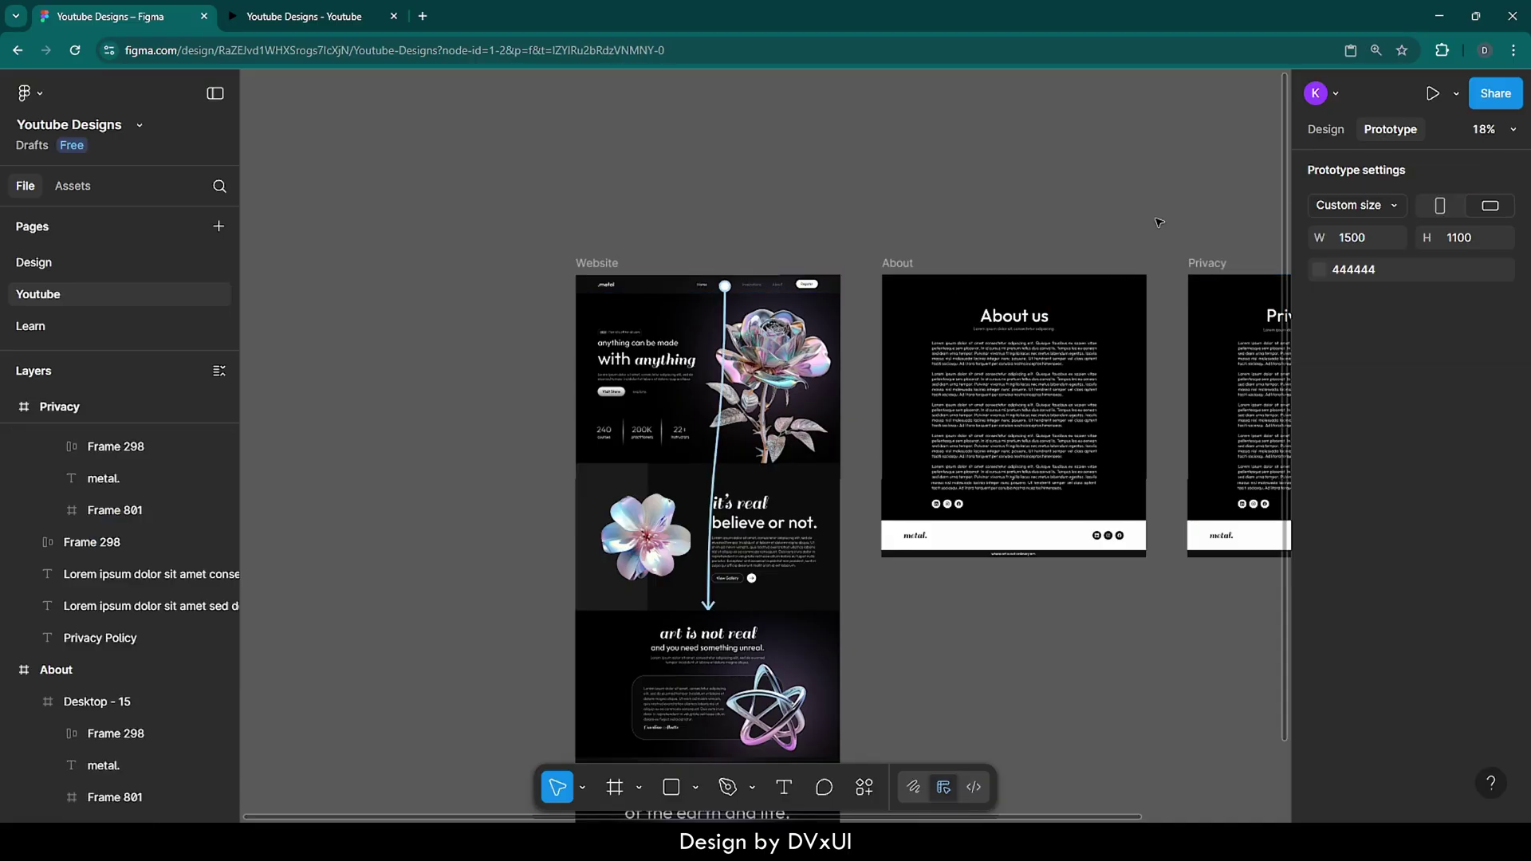
{"action": "scroll", "coordinate": [1158, 222], "scroll_direction": "right", "scroll_amount": 1}
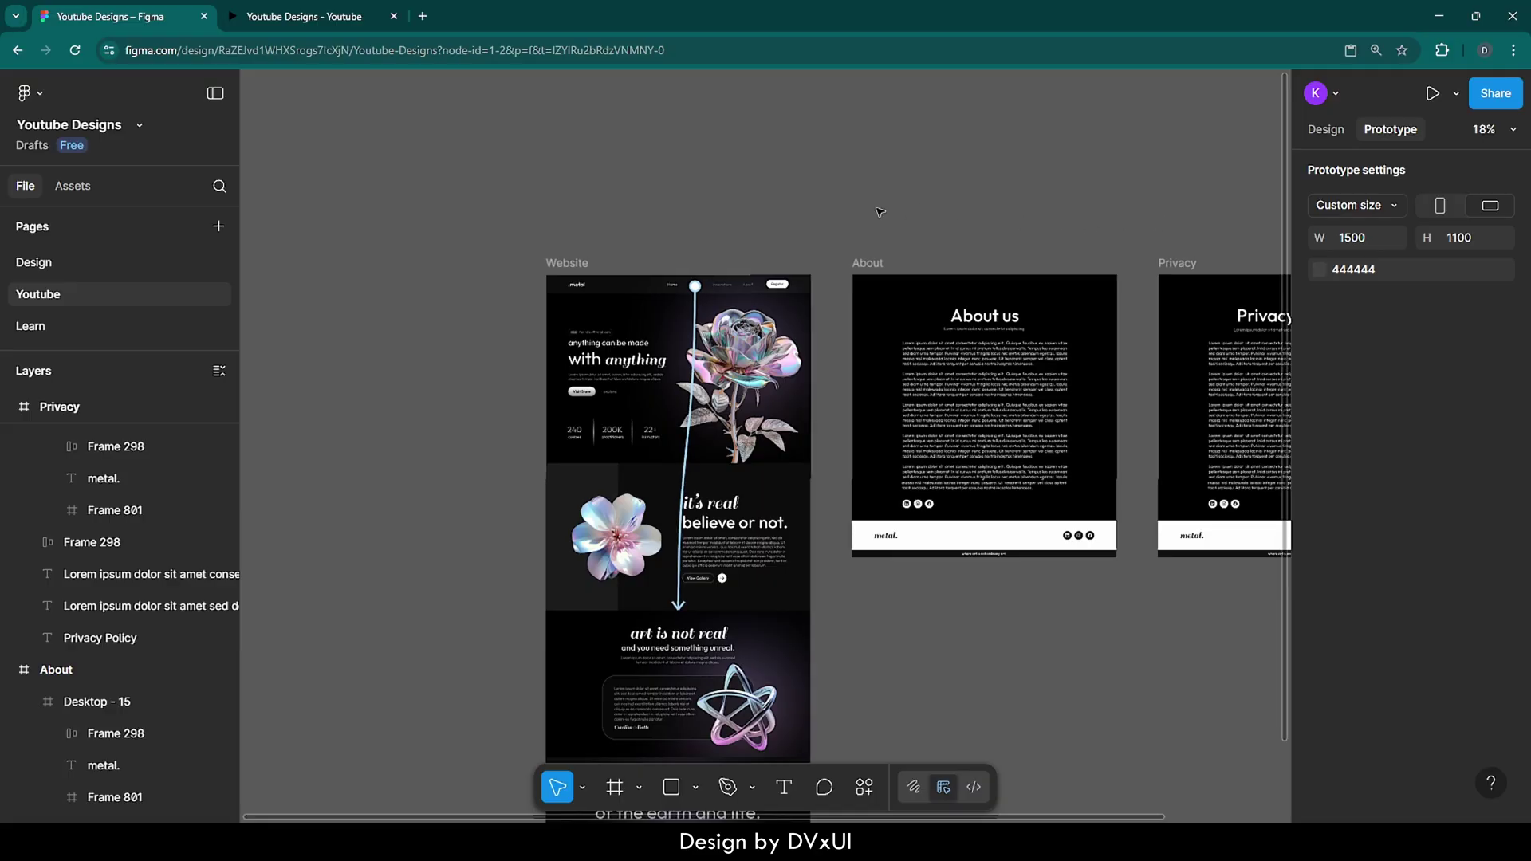
- Prototype an on-click Navigate to connection from the About link in the Website header to the About frame
{"action": "left_click", "coordinate": [754, 285]}
{"action": "scroll", "coordinate": [754, 286], "scroll_direction": "up", "scroll_amount": 5}
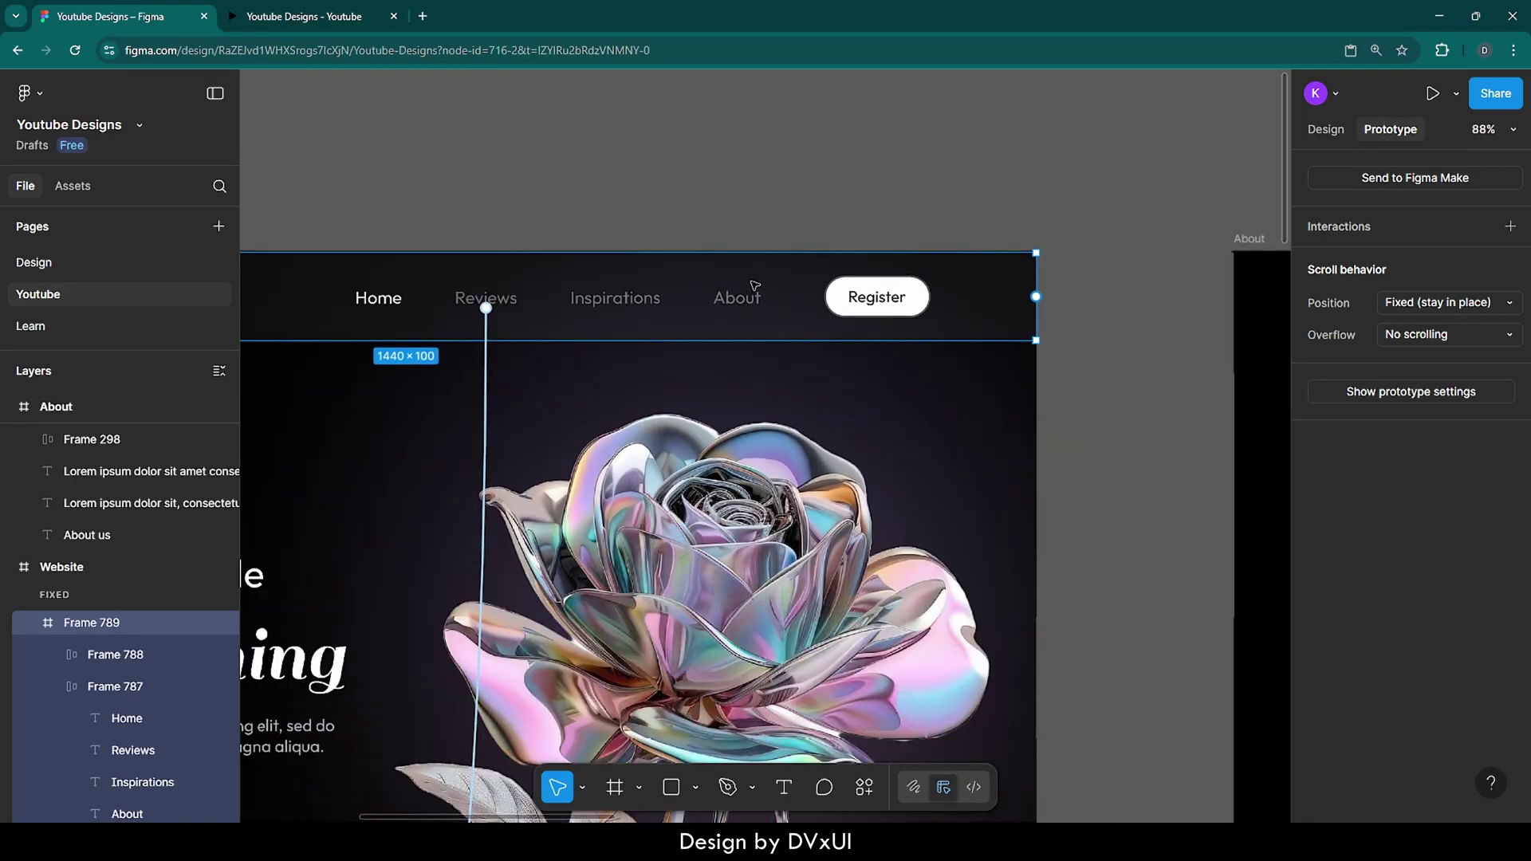
{"action": "left_click", "coordinate": [732, 305]}
{"action": "left_click", "coordinate": [733, 305]}
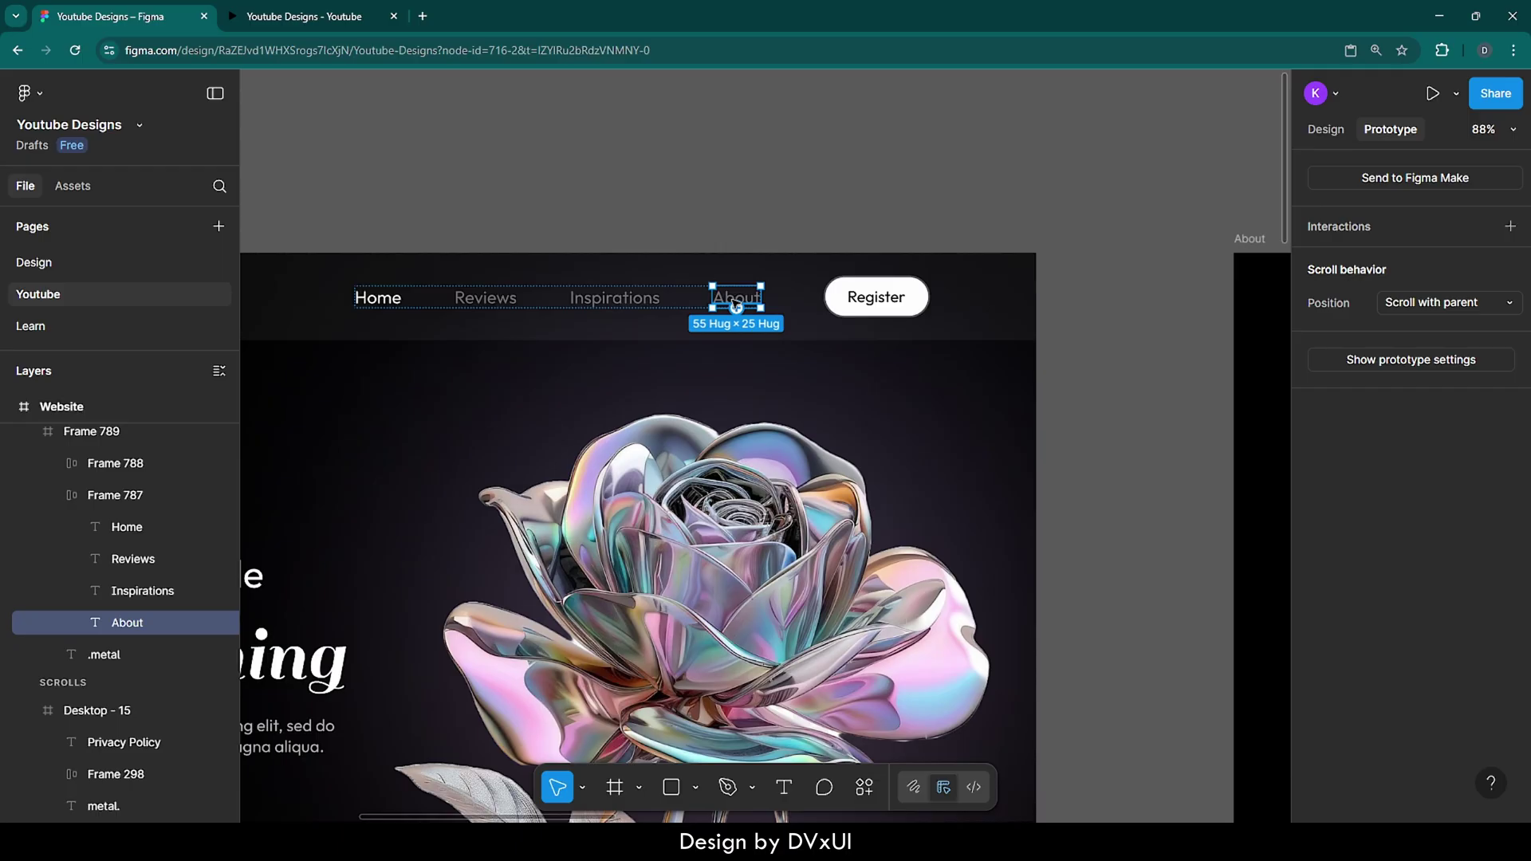
{"action": "left_click_drag", "start_coordinate": [760, 296], "coordinate": [1238, 342]}
{"action": "left_click_drag", "start_coordinate": [736, 287], "coordinate": [1284, 361]}
{"action": "scroll", "coordinate": [980, 254], "scroll_direction": "down", "scroll_amount": 3}
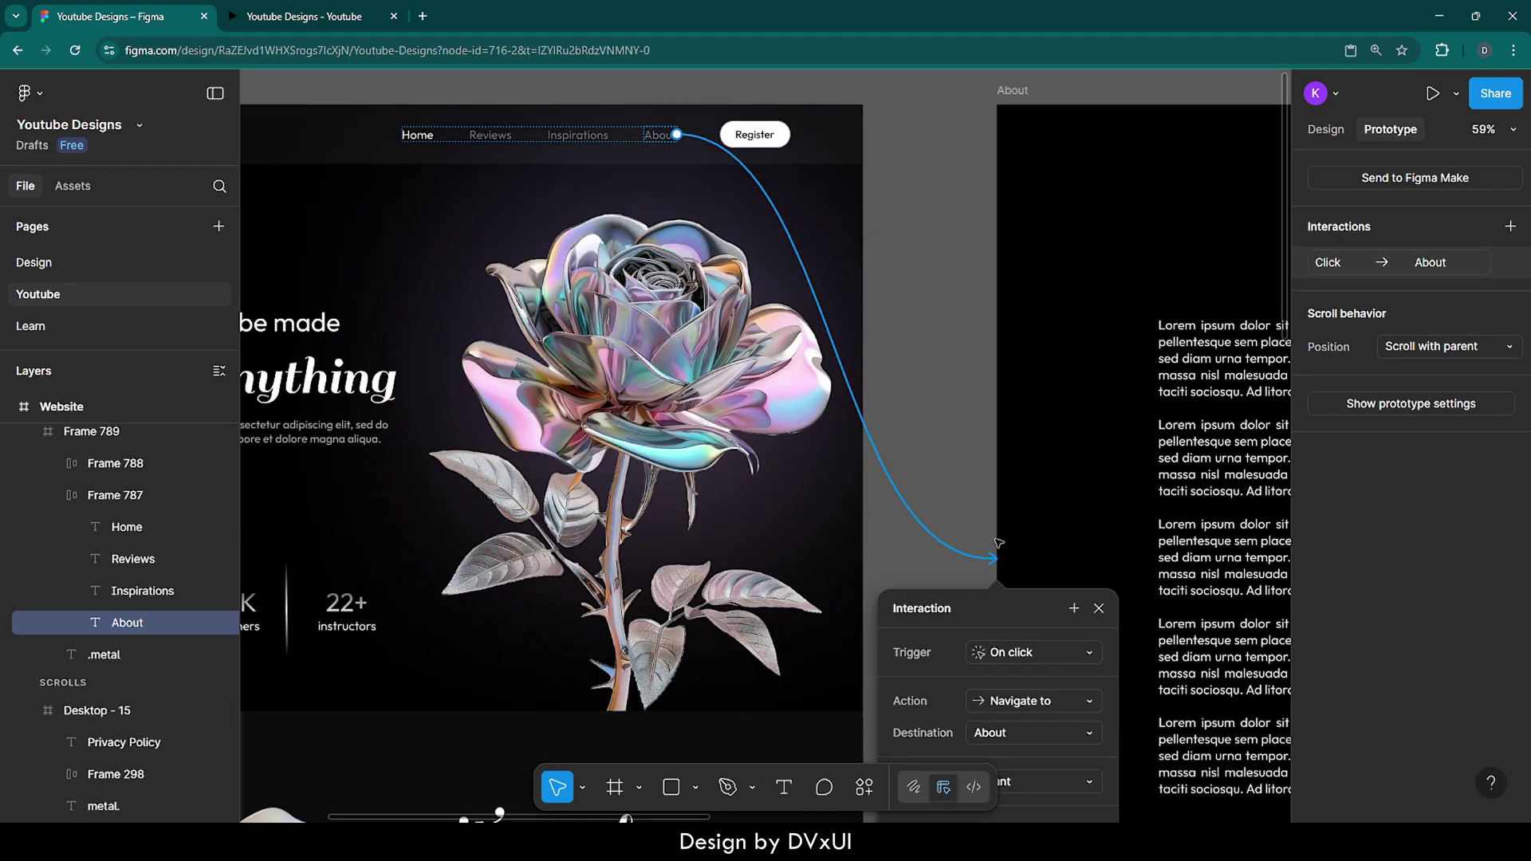
{"action": "scroll", "coordinate": [998, 543], "scroll_direction": "down", "scroll_amount": 3}
{"action": "scroll", "coordinate": [998, 543], "scroll_direction": "right", "scroll_amount": 2}
{"action": "scroll", "coordinate": [998, 543], "scroll_direction": "down", "scroll_amount": 2}
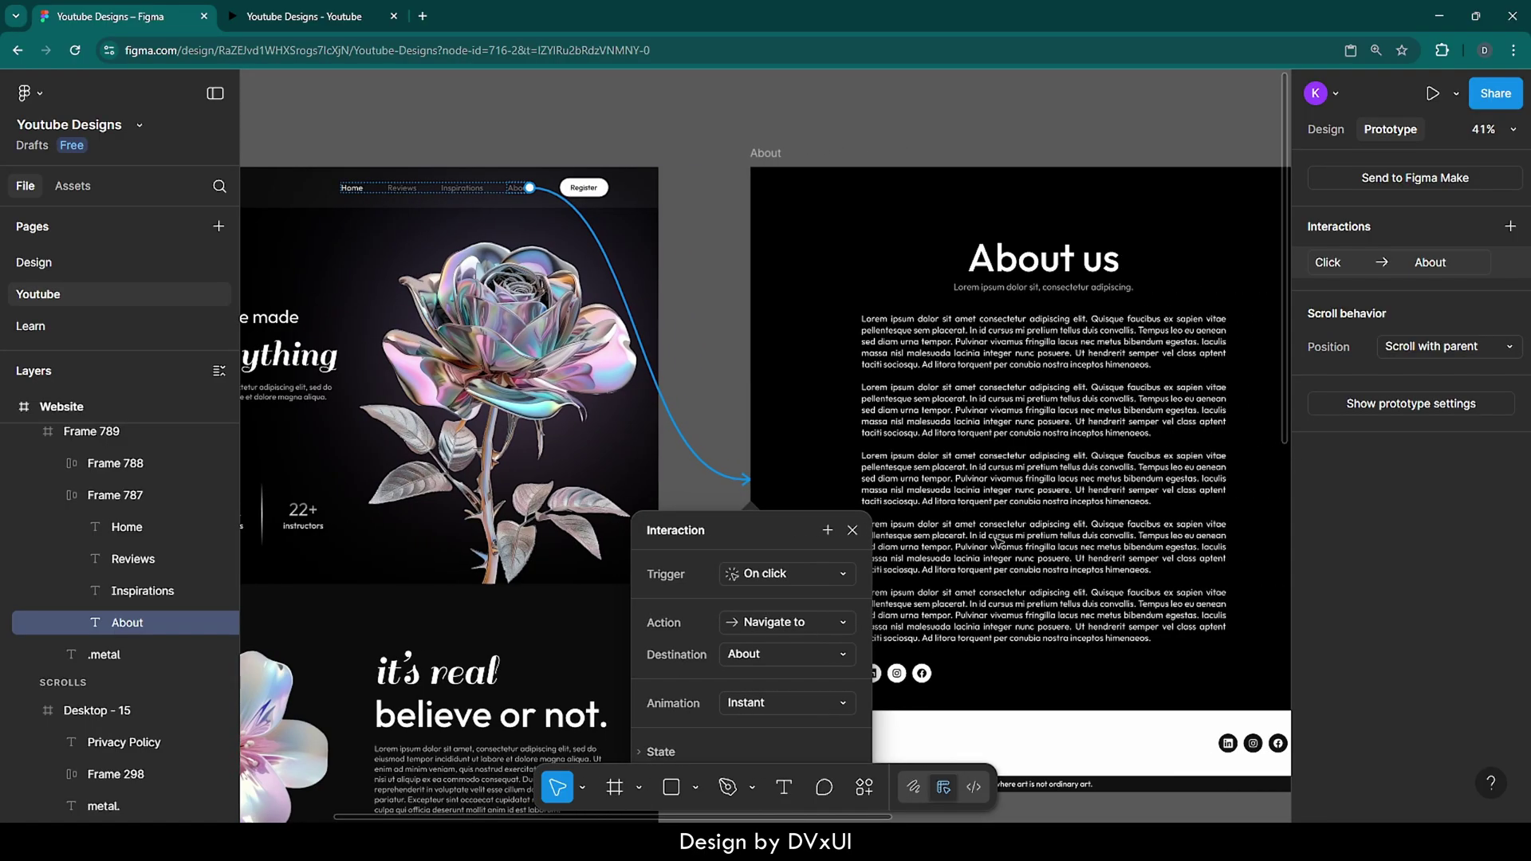
- Set the About connection's animation to Move in and close its interaction settings
{"action": "left_click_drag", "start_coordinate": [774, 535], "coordinate": [780, 376]}
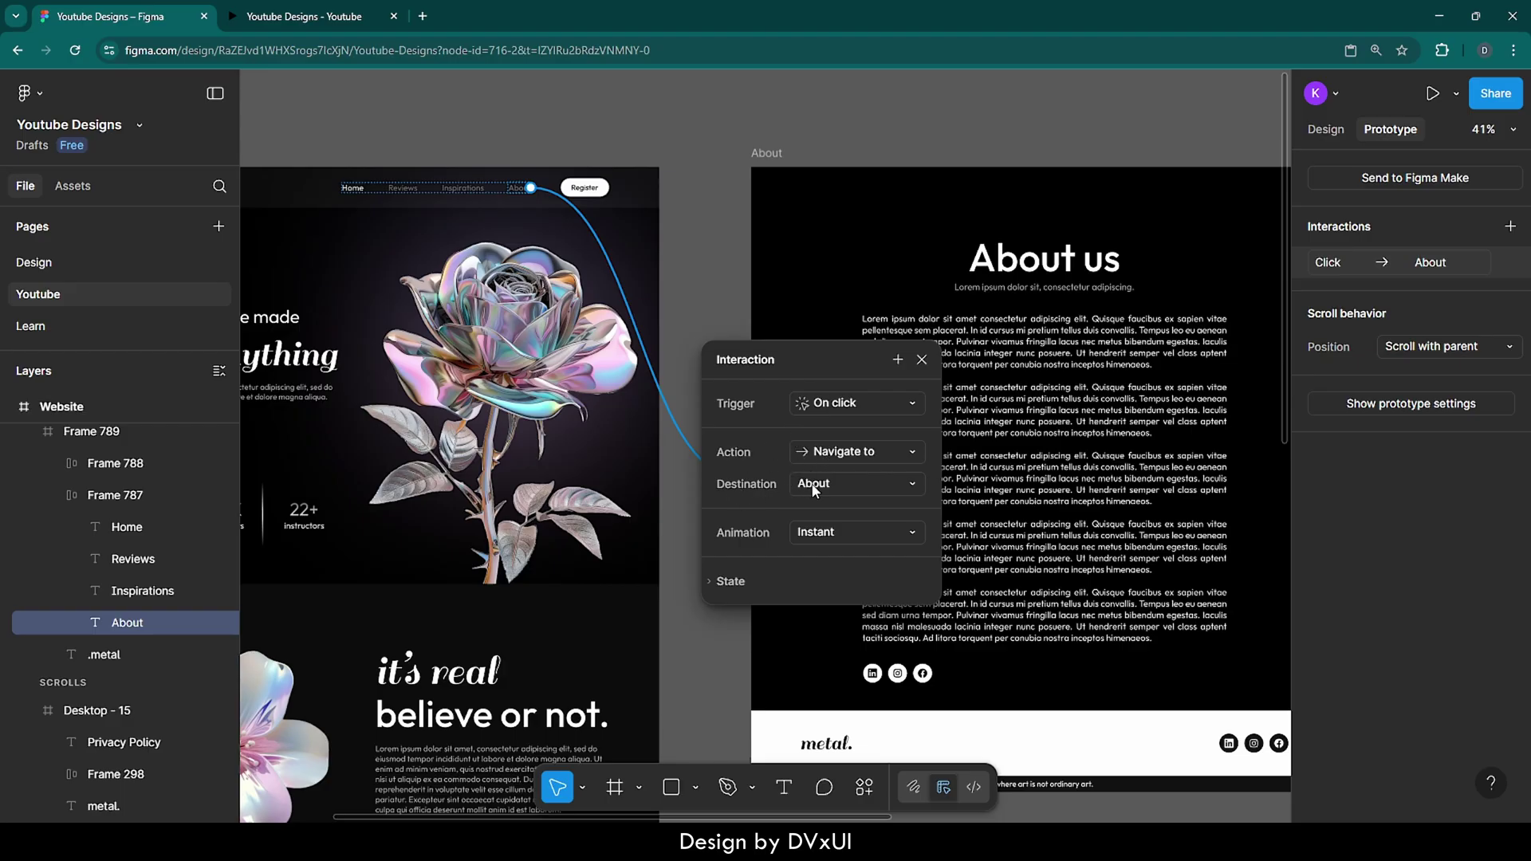
{"action": "left_click", "coordinate": [802, 536]}
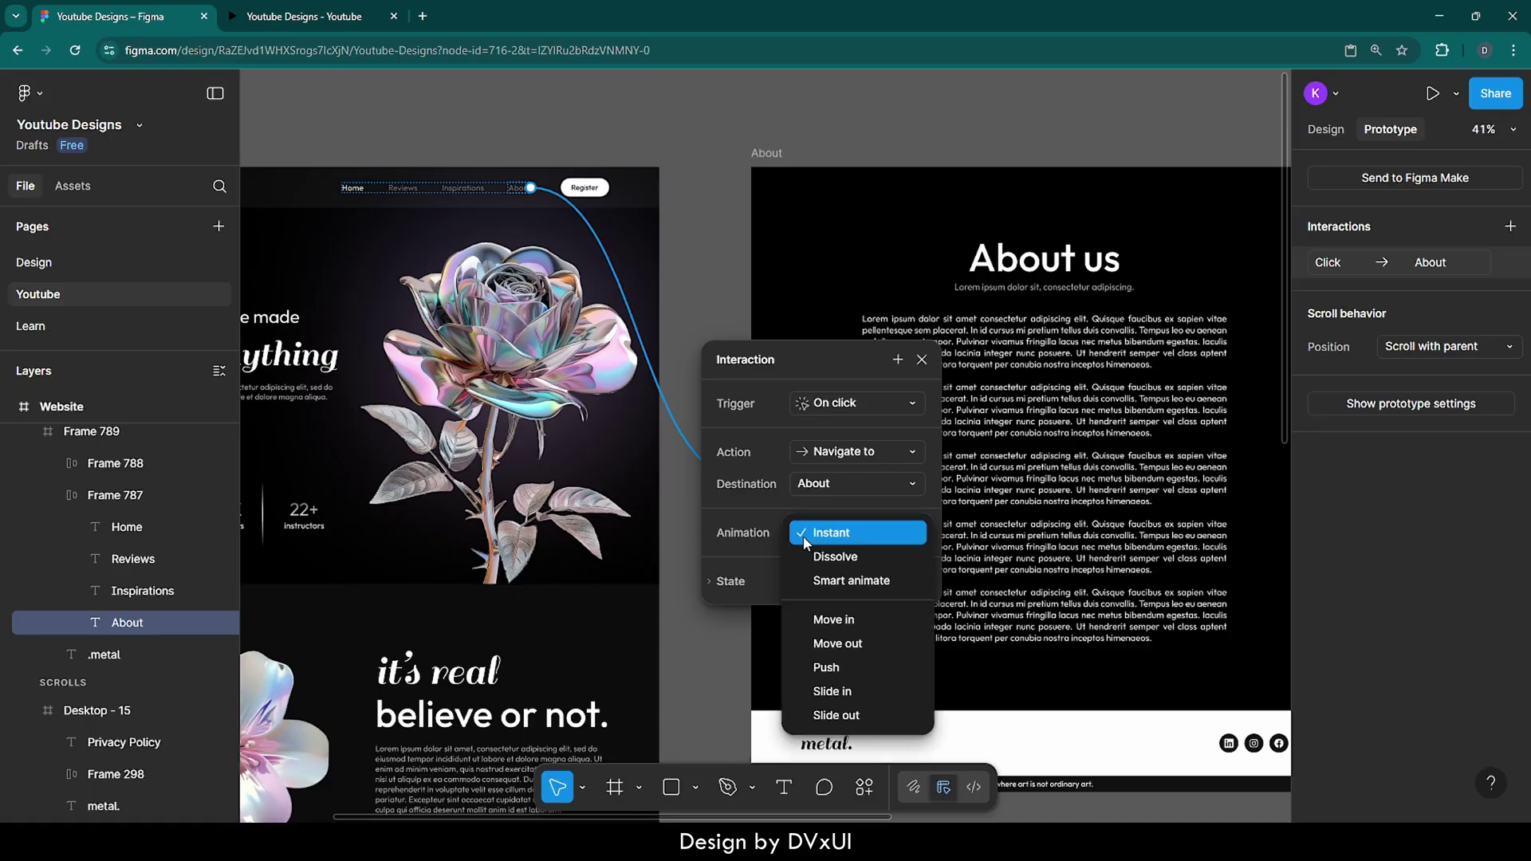
{"action": "left_click", "coordinate": [842, 628]}
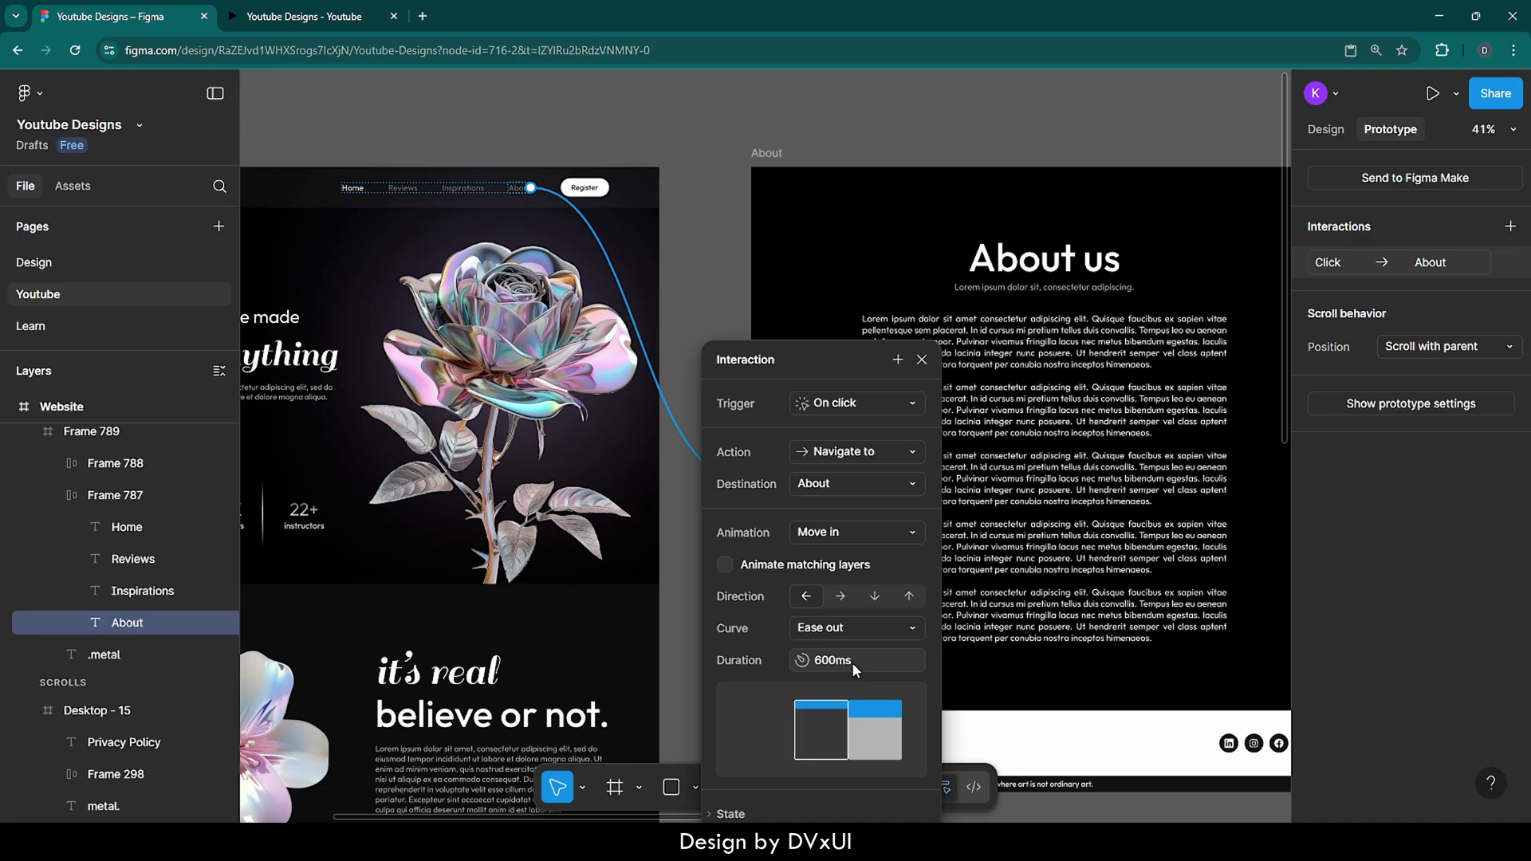
{"action": "key", "text": "Escape"}
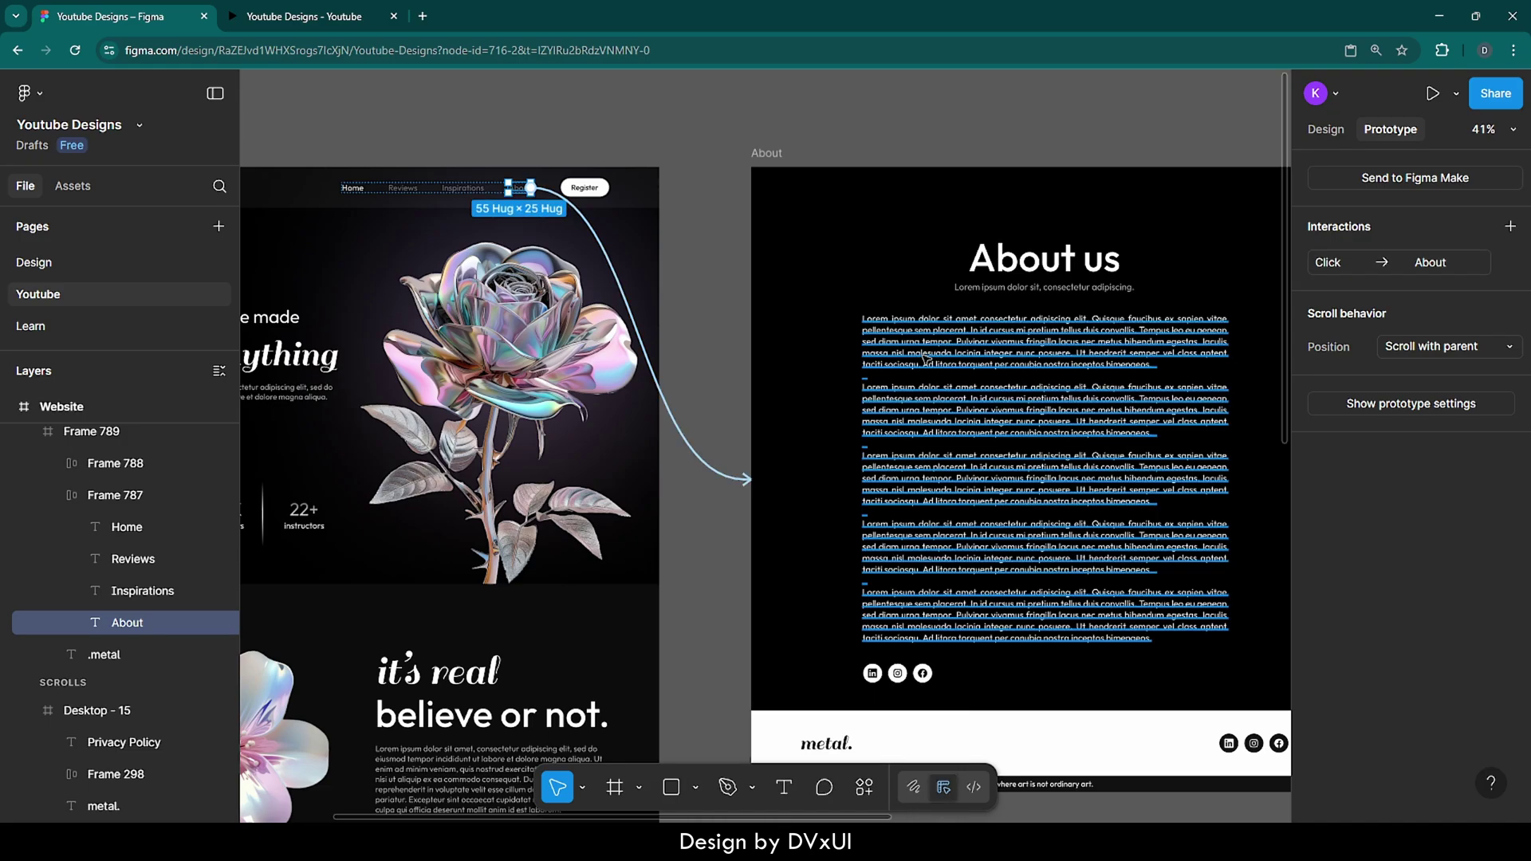
- Prototype an on-click Navigate to connection from the Website footer's Privacy Policy link to the Privacy frame, keeping the Move in animation
{"action": "scroll", "coordinate": [698, 349], "scroll_direction": "down", "scroll_amount": 5}
{"action": "scroll", "coordinate": [698, 350], "scroll_direction": "down", "scroll_amount": 5}
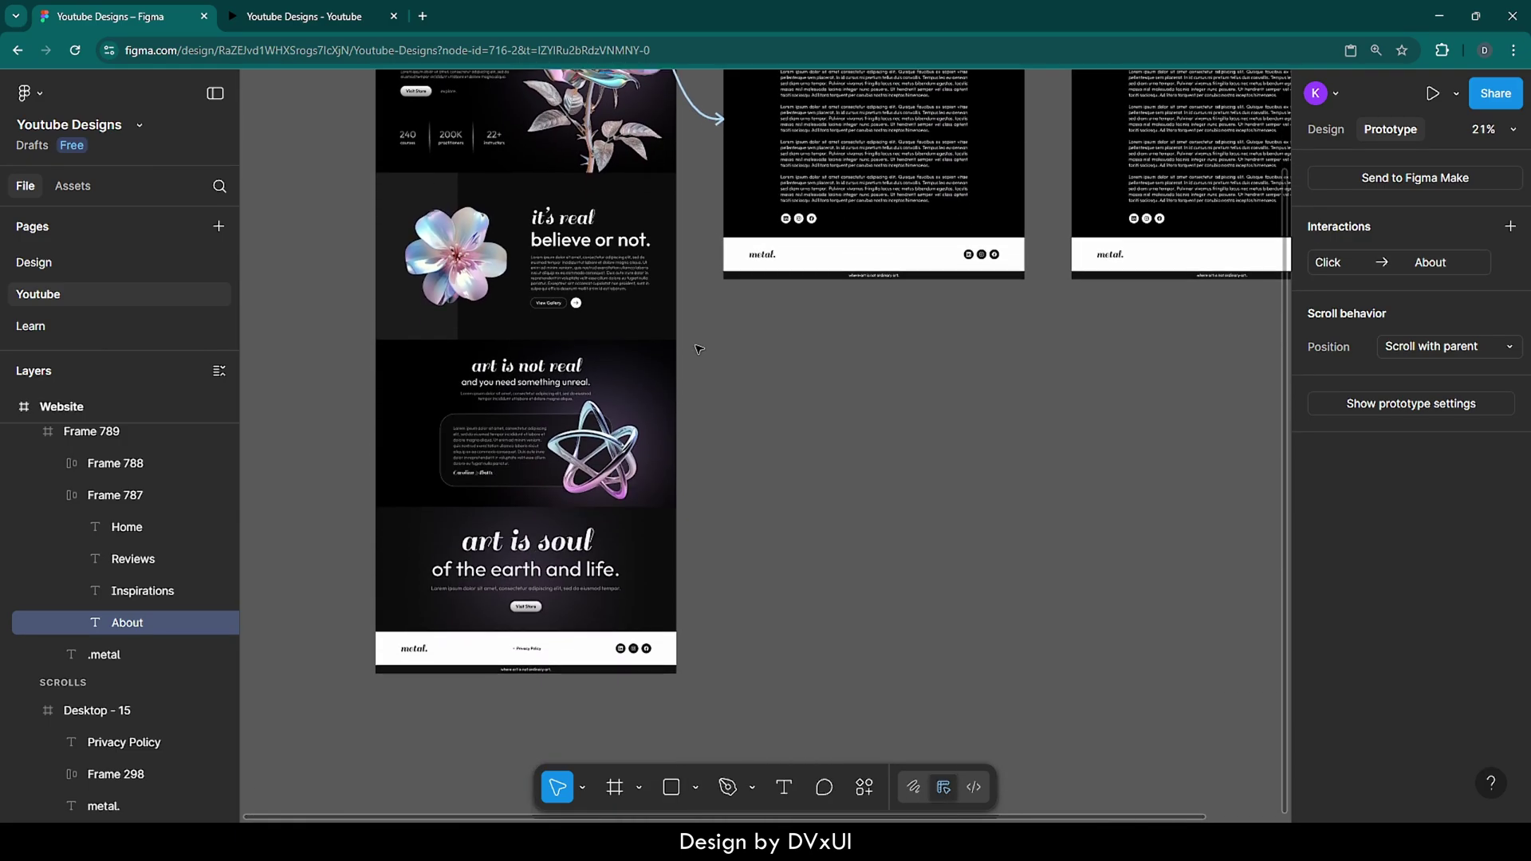
{"action": "left_click", "coordinate": [528, 582]}
{"action": "left_click", "coordinate": [529, 583]}
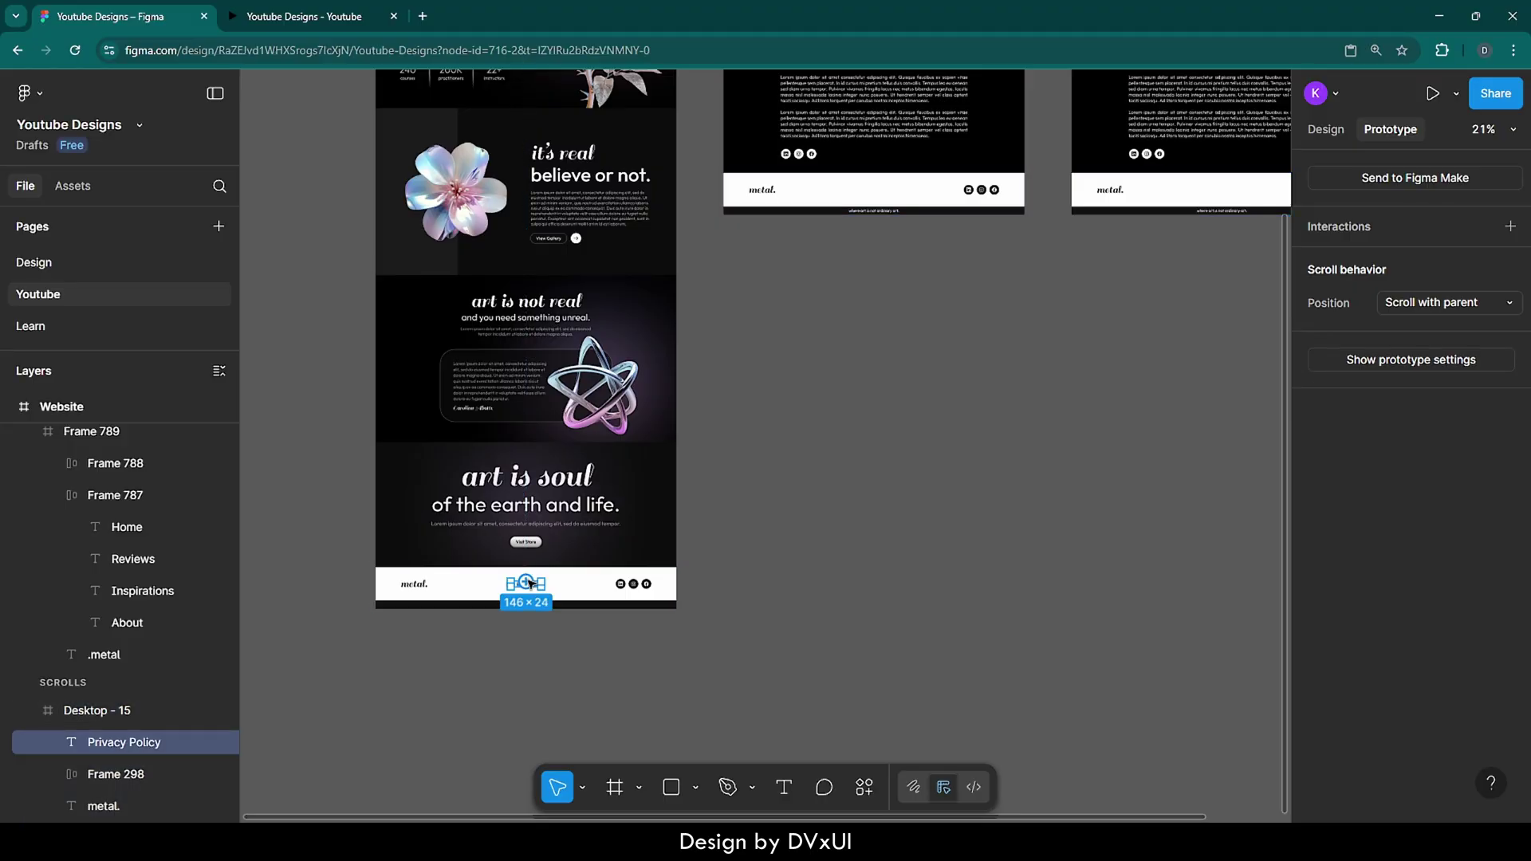
{"action": "scroll", "coordinate": [531, 583], "scroll_direction": "up", "scroll_amount": 5}
{"action": "scroll", "coordinate": [531, 584], "scroll_direction": "up", "scroll_amount": 1}
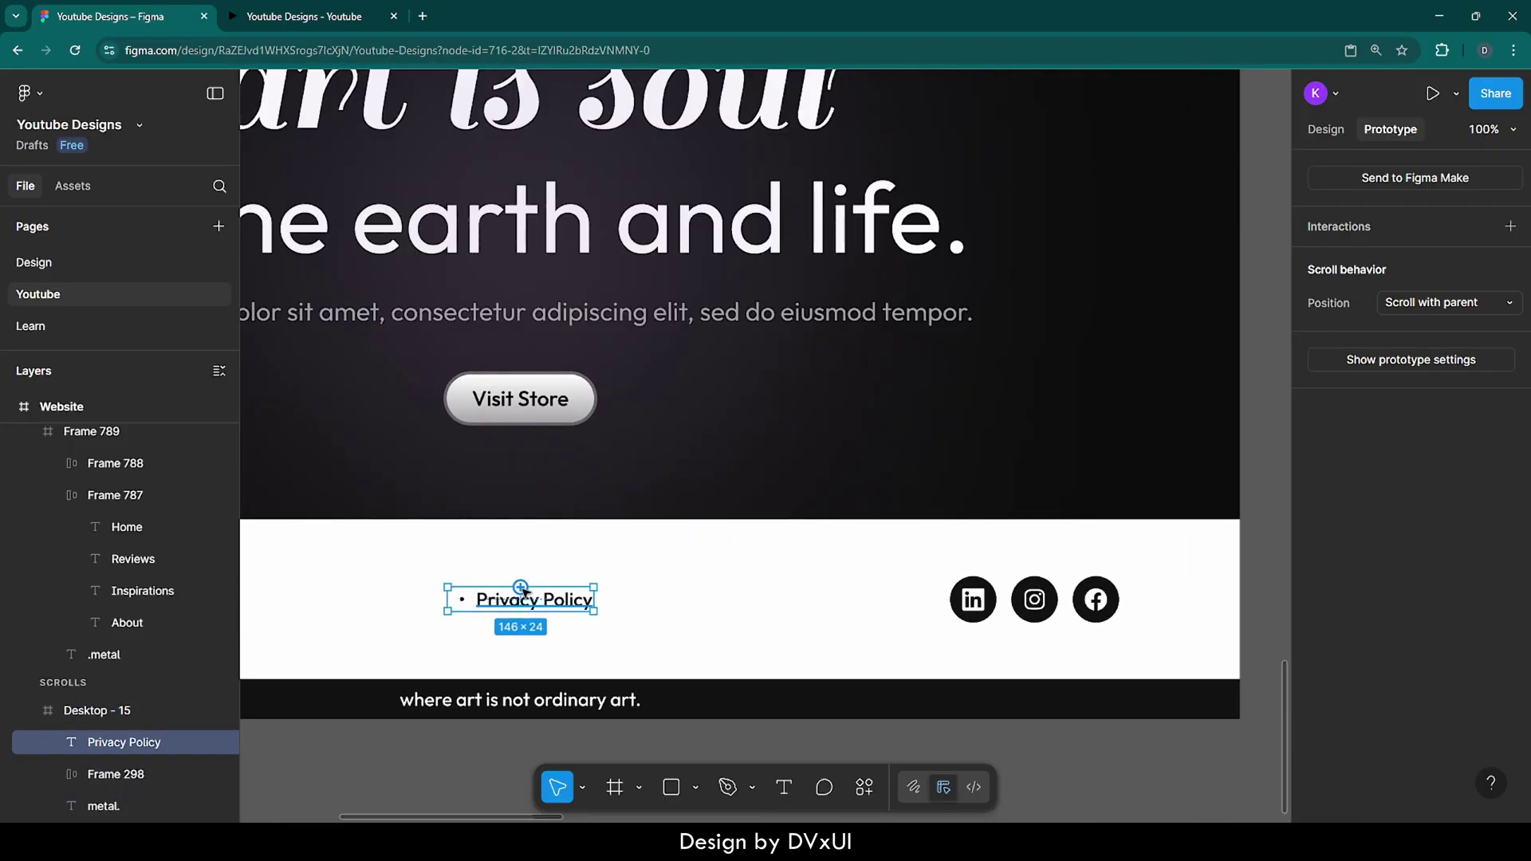
{"action": "scroll", "coordinate": [523, 590], "scroll_direction": "down", "scroll_amount": 5}
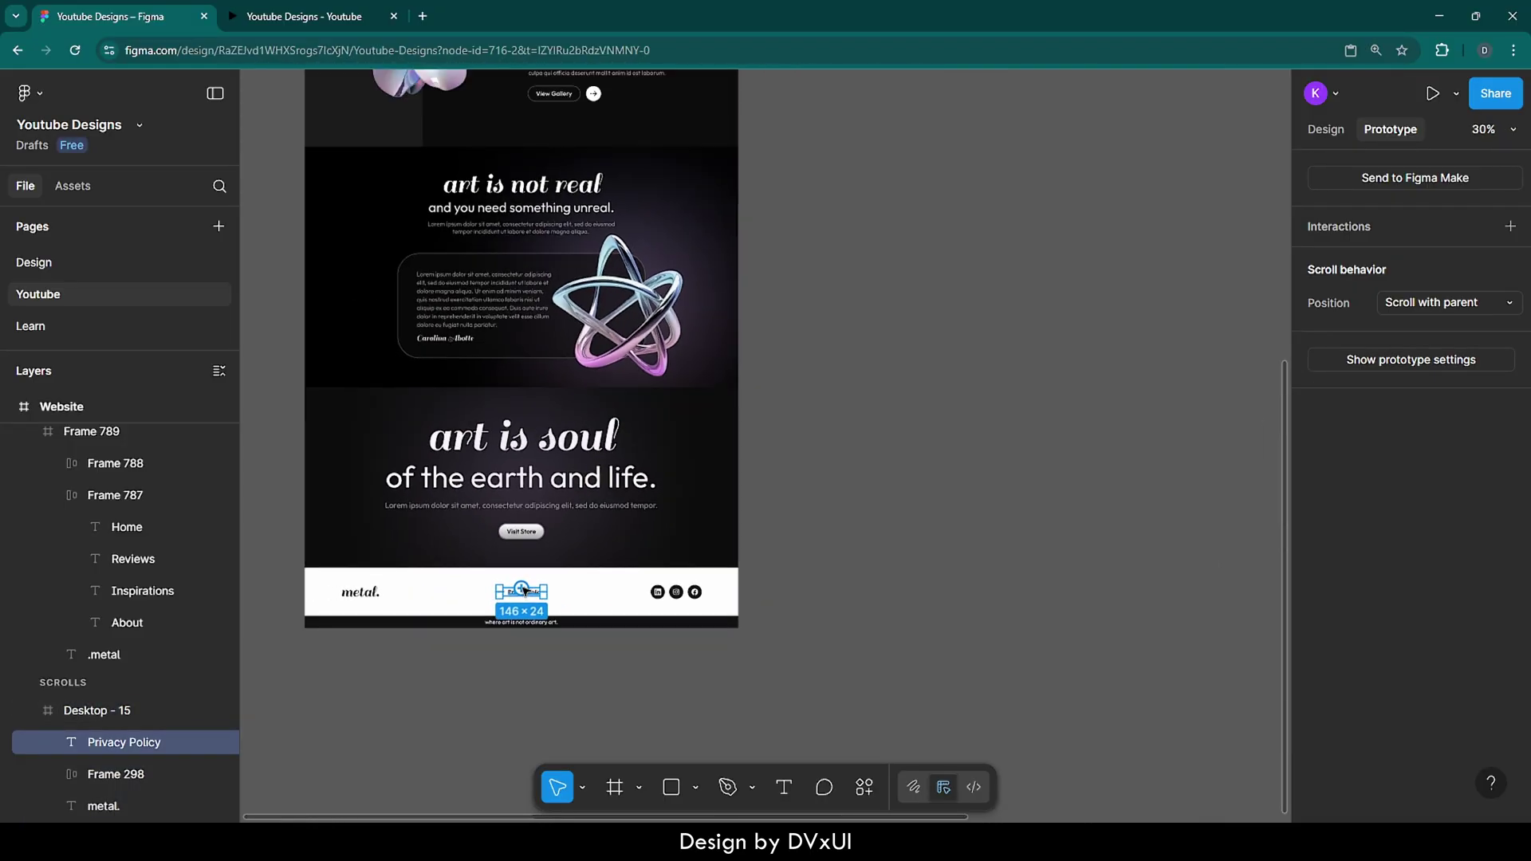
{"action": "left_click_drag", "start_coordinate": [543, 591], "coordinate": [1206, 174]}
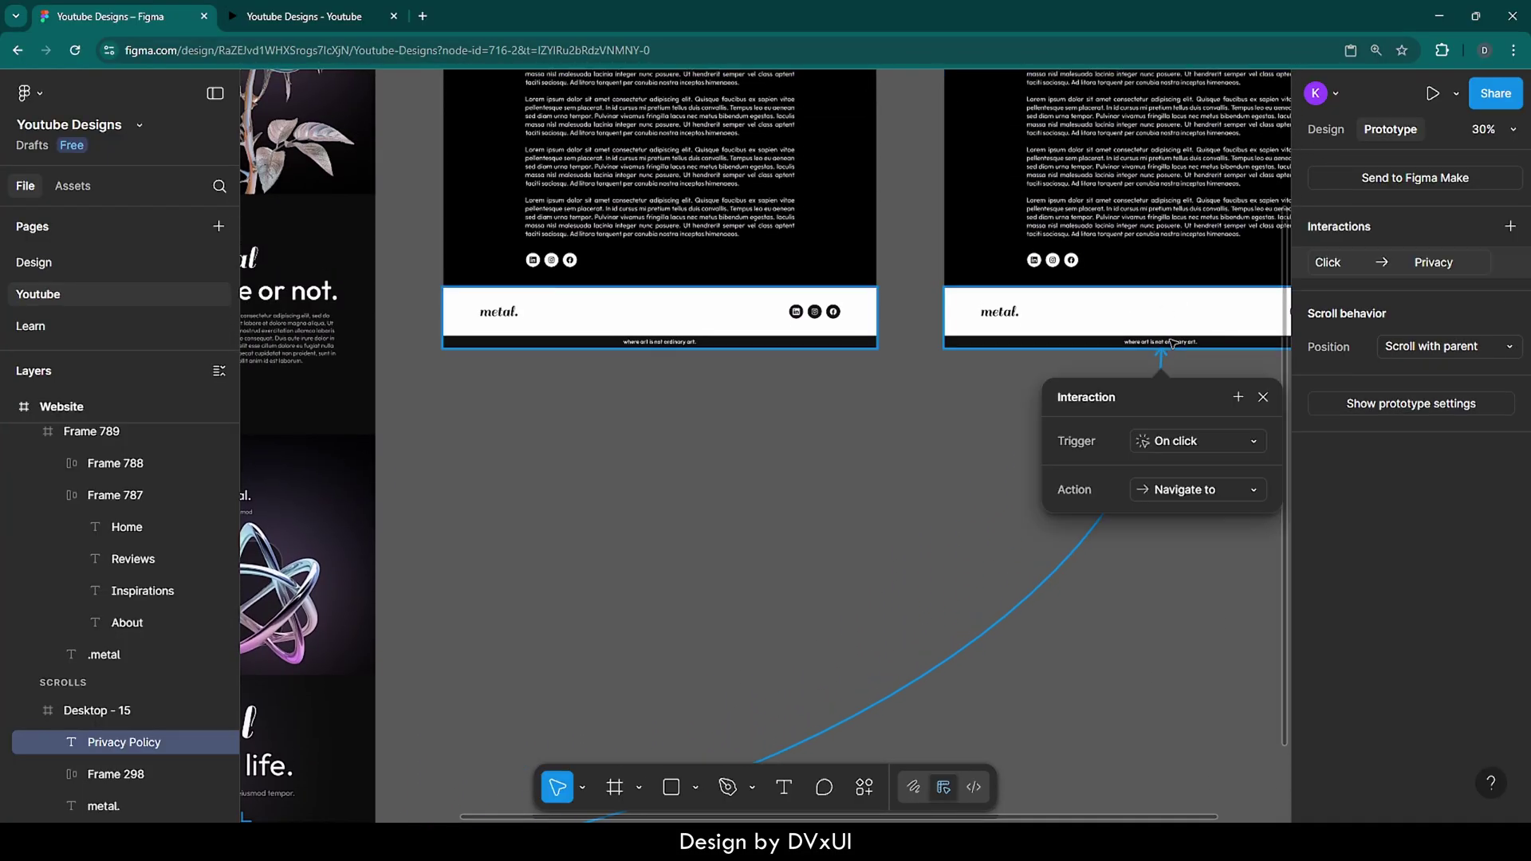
{"action": "scroll", "coordinate": [954, 412], "scroll_direction": "down", "scroll_amount": 3}
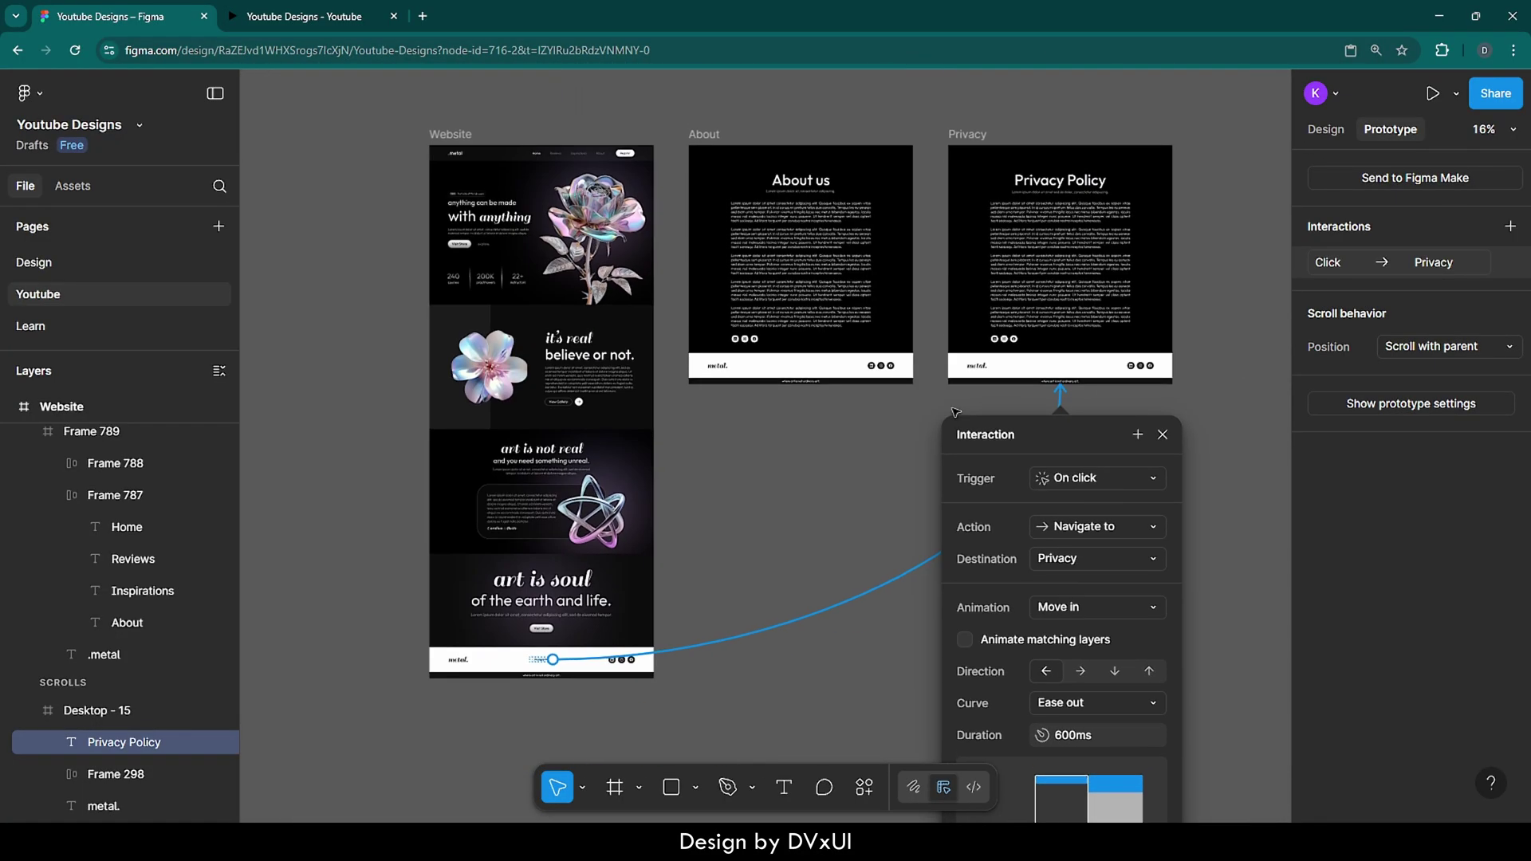
{"action": "left_click_drag", "start_coordinate": [995, 444], "coordinate": [980, 342]}
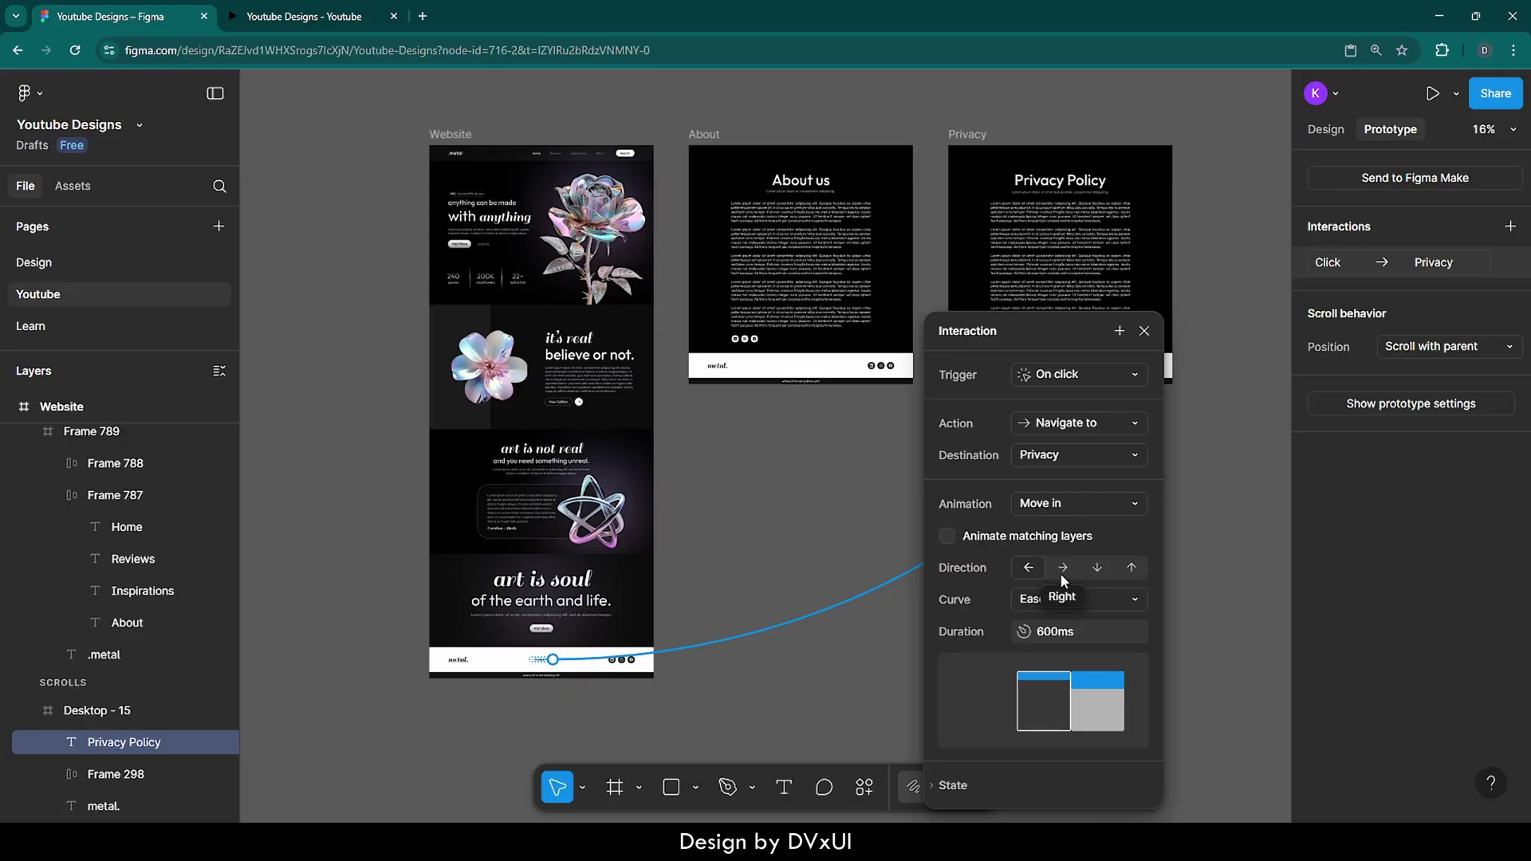
{"action": "left_click", "coordinate": [1145, 338]}
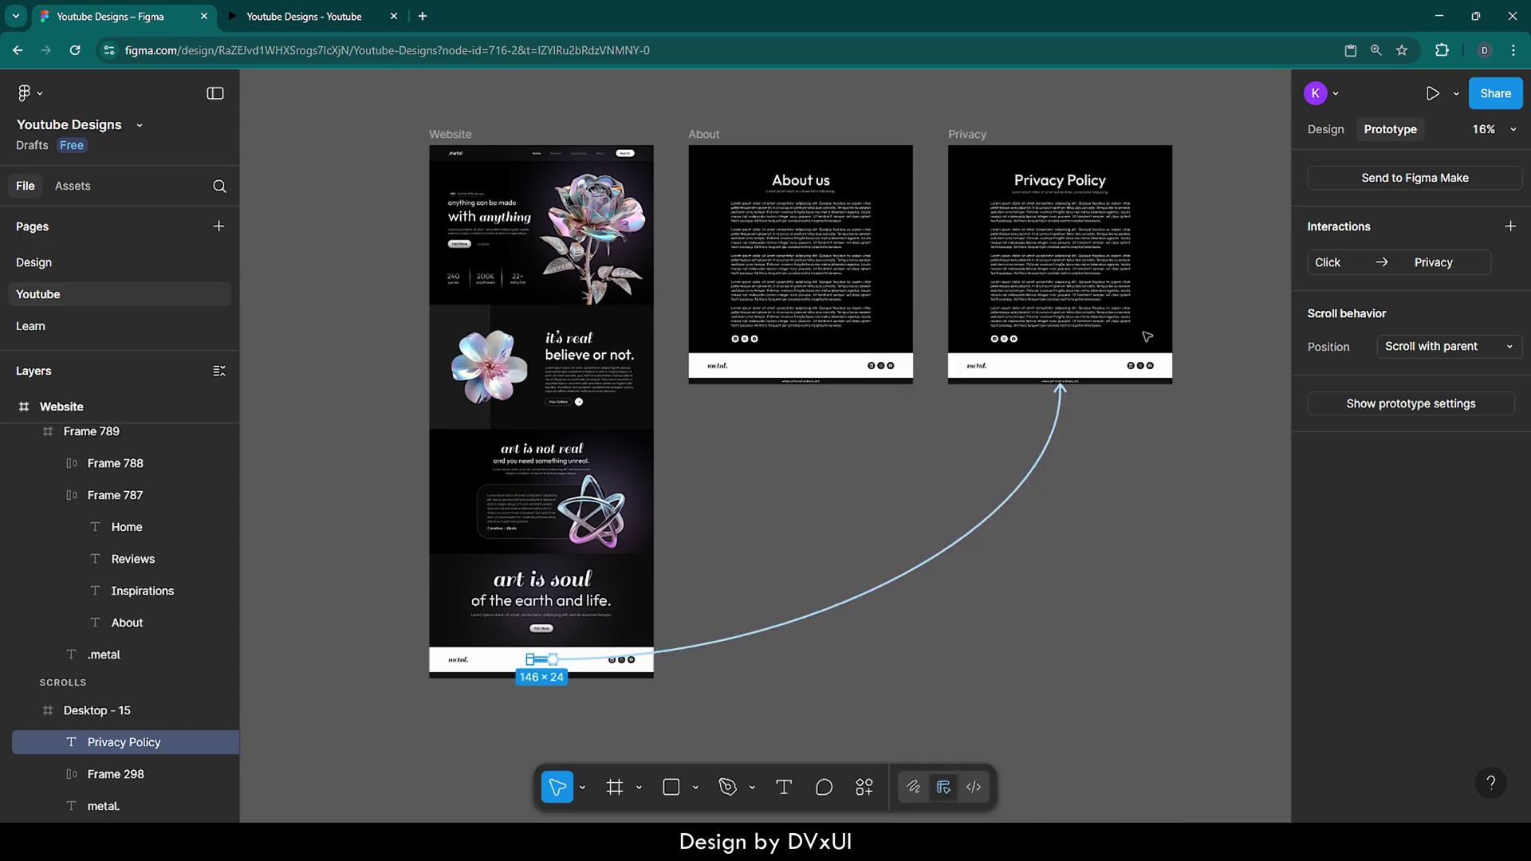
- Copy the header bar from the Website frame into the About frame and delete the pasted Reviews link's scroll connection
{"action": "scroll", "coordinate": [1181, 281], "scroll_direction": "up", "scroll_amount": 2}
{"action": "scroll", "coordinate": [1180, 281], "scroll_direction": "up", "scroll_amount": 2}
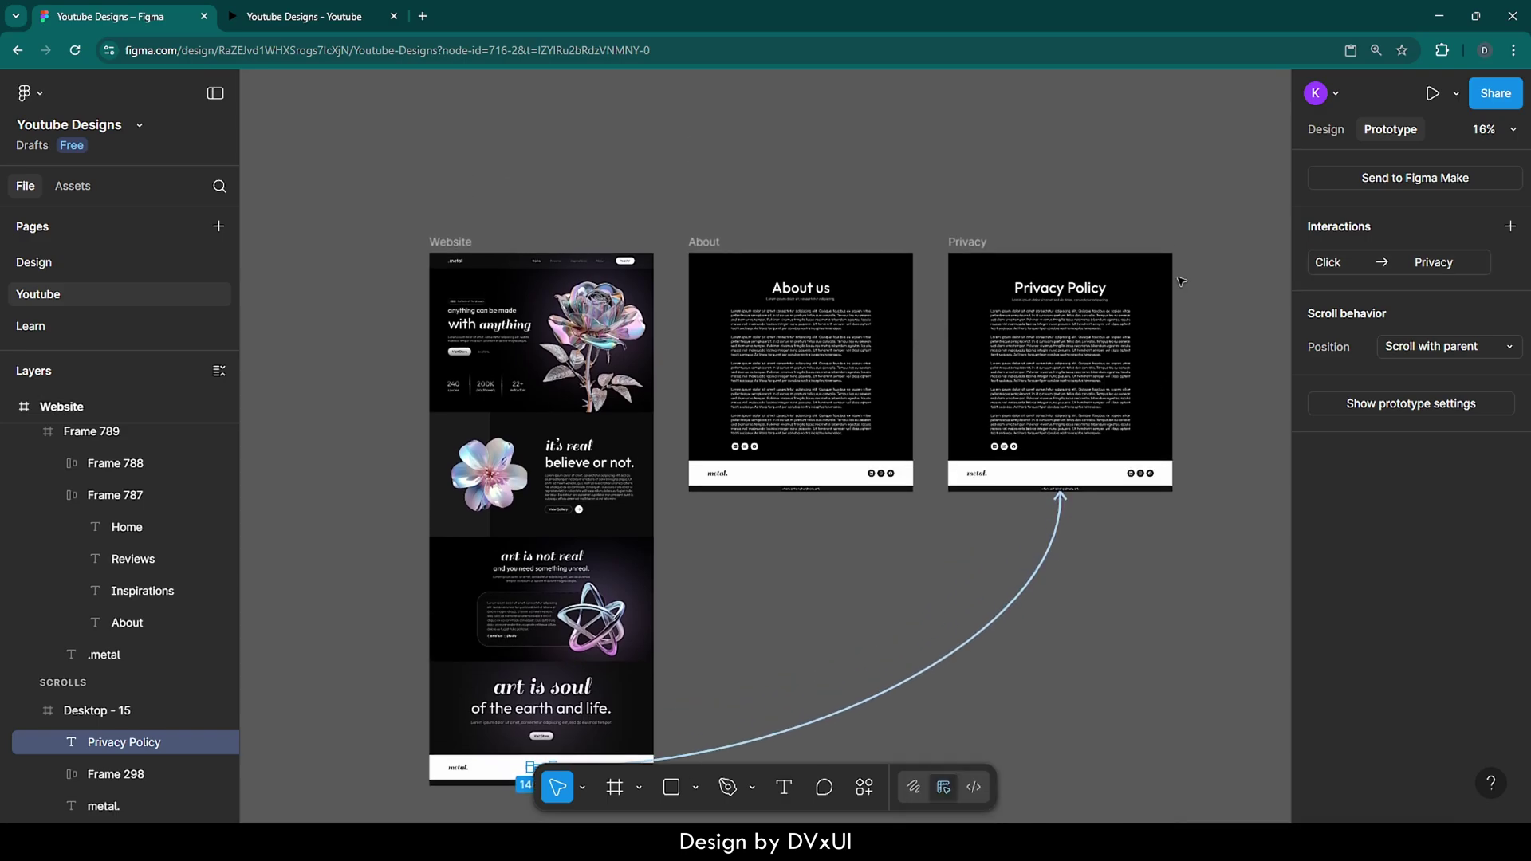
{"action": "scroll", "coordinate": [805, 237], "scroll_direction": "up", "scroll_amount": 3}
{"action": "scroll", "coordinate": [805, 237], "scroll_direction": "up", "scroll_amount": 3}
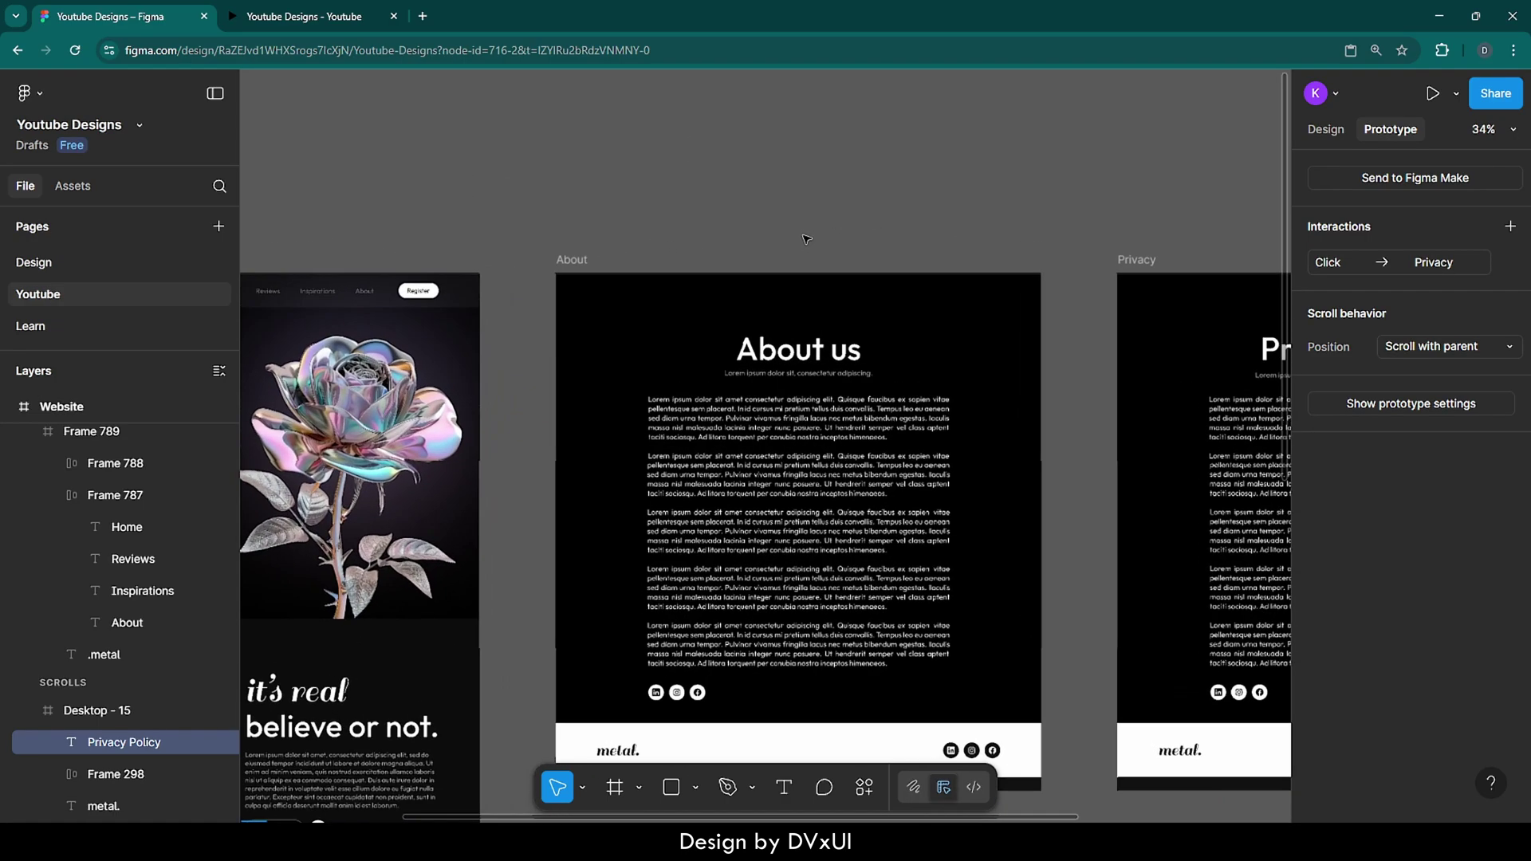
{"action": "scroll", "coordinate": [805, 238], "scroll_direction": "down", "scroll_amount": 1}
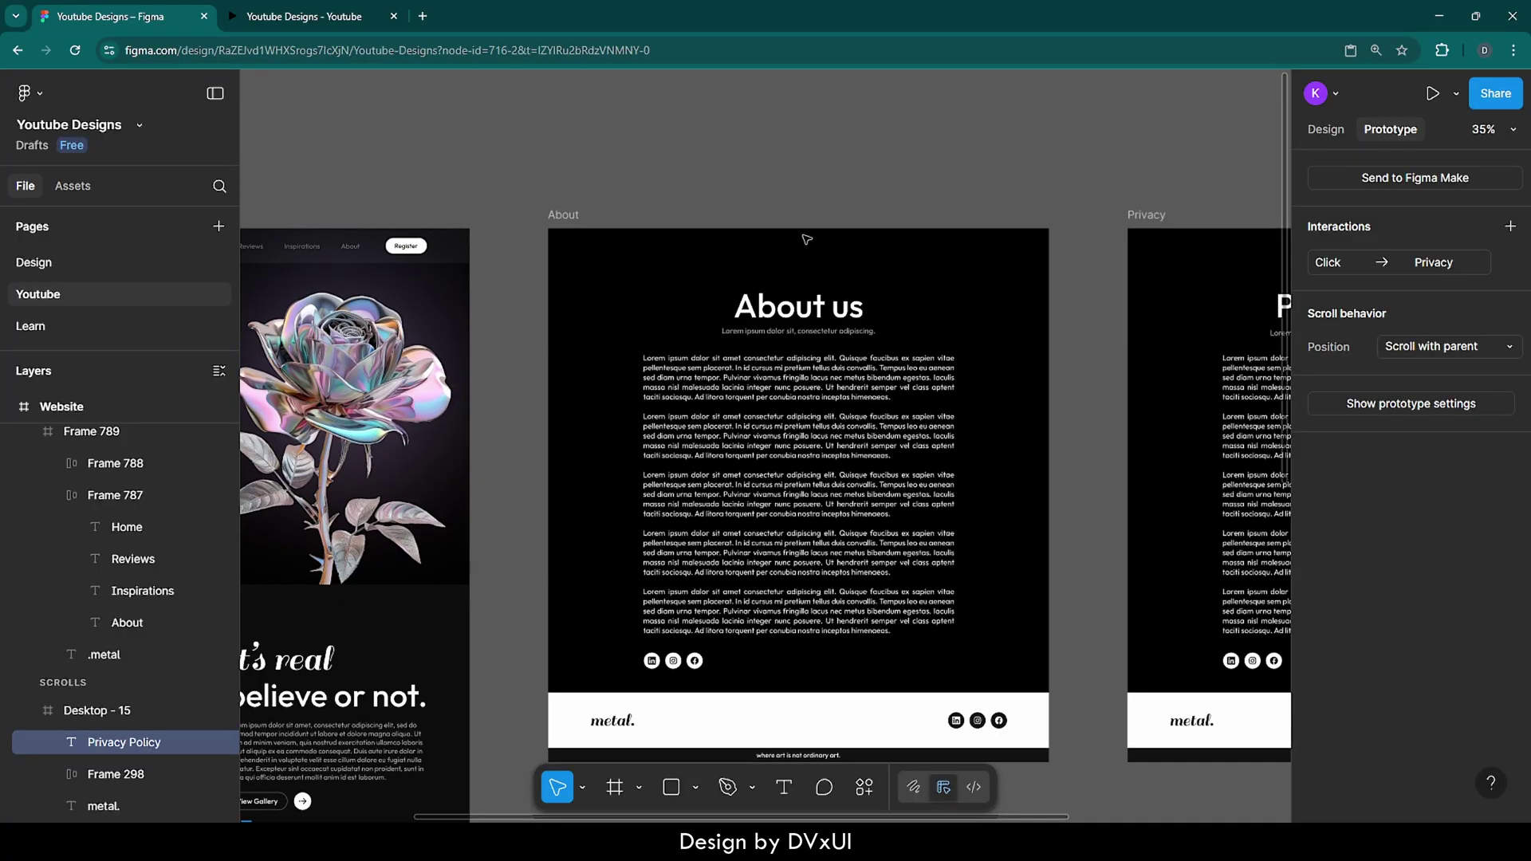
{"action": "scroll", "coordinate": [745, 239], "scroll_direction": "left", "scroll_amount": 5}
{"action": "left_click", "coordinate": [431, 247]}
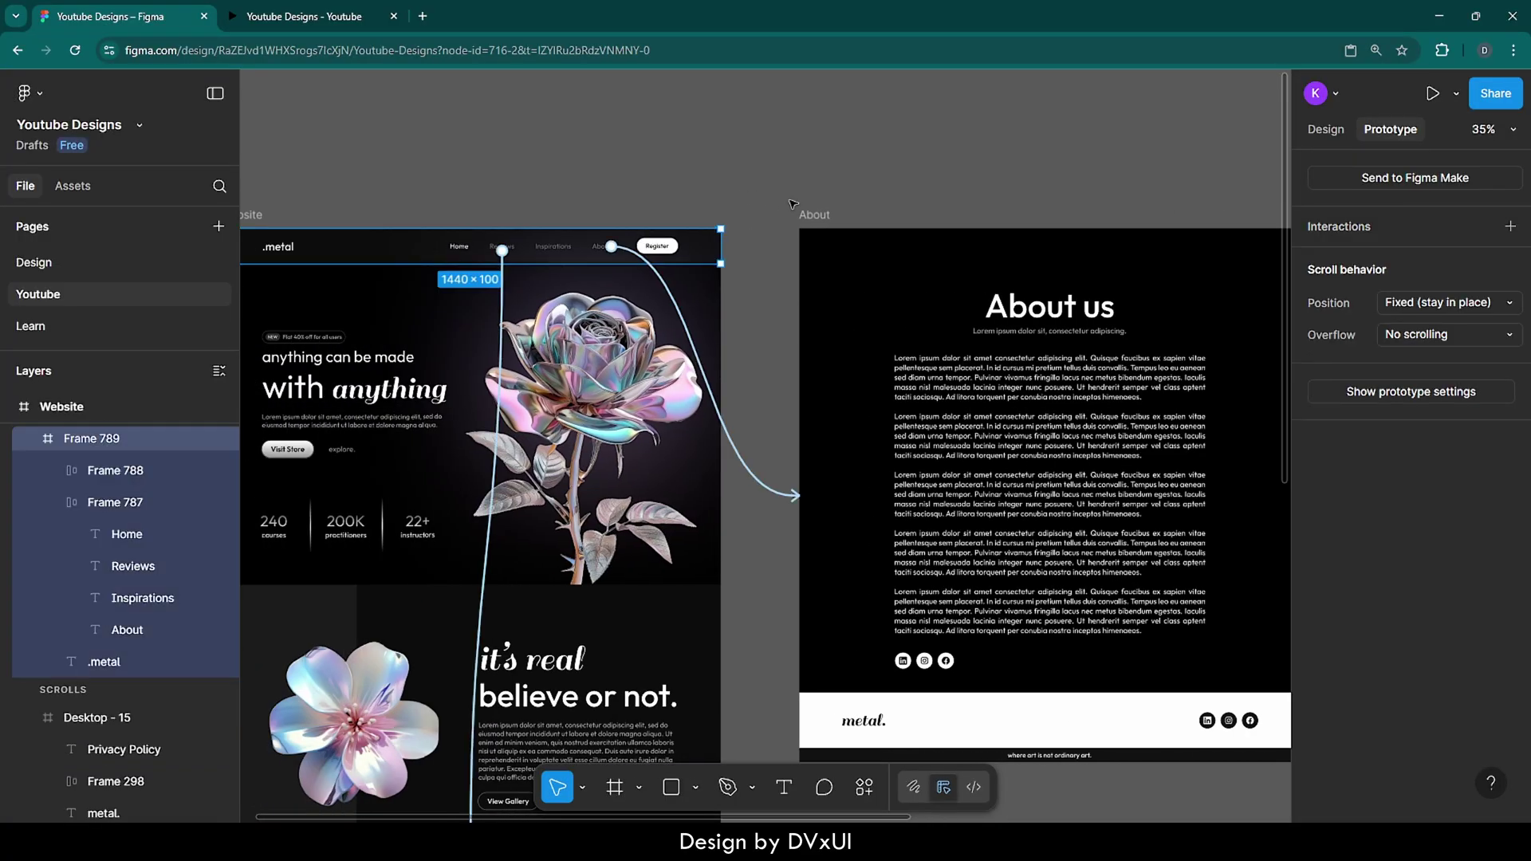
{"action": "scroll", "coordinate": [794, 204], "scroll_direction": "right", "scroll_amount": 6}
{"action": "left_click", "coordinate": [524, 223]}
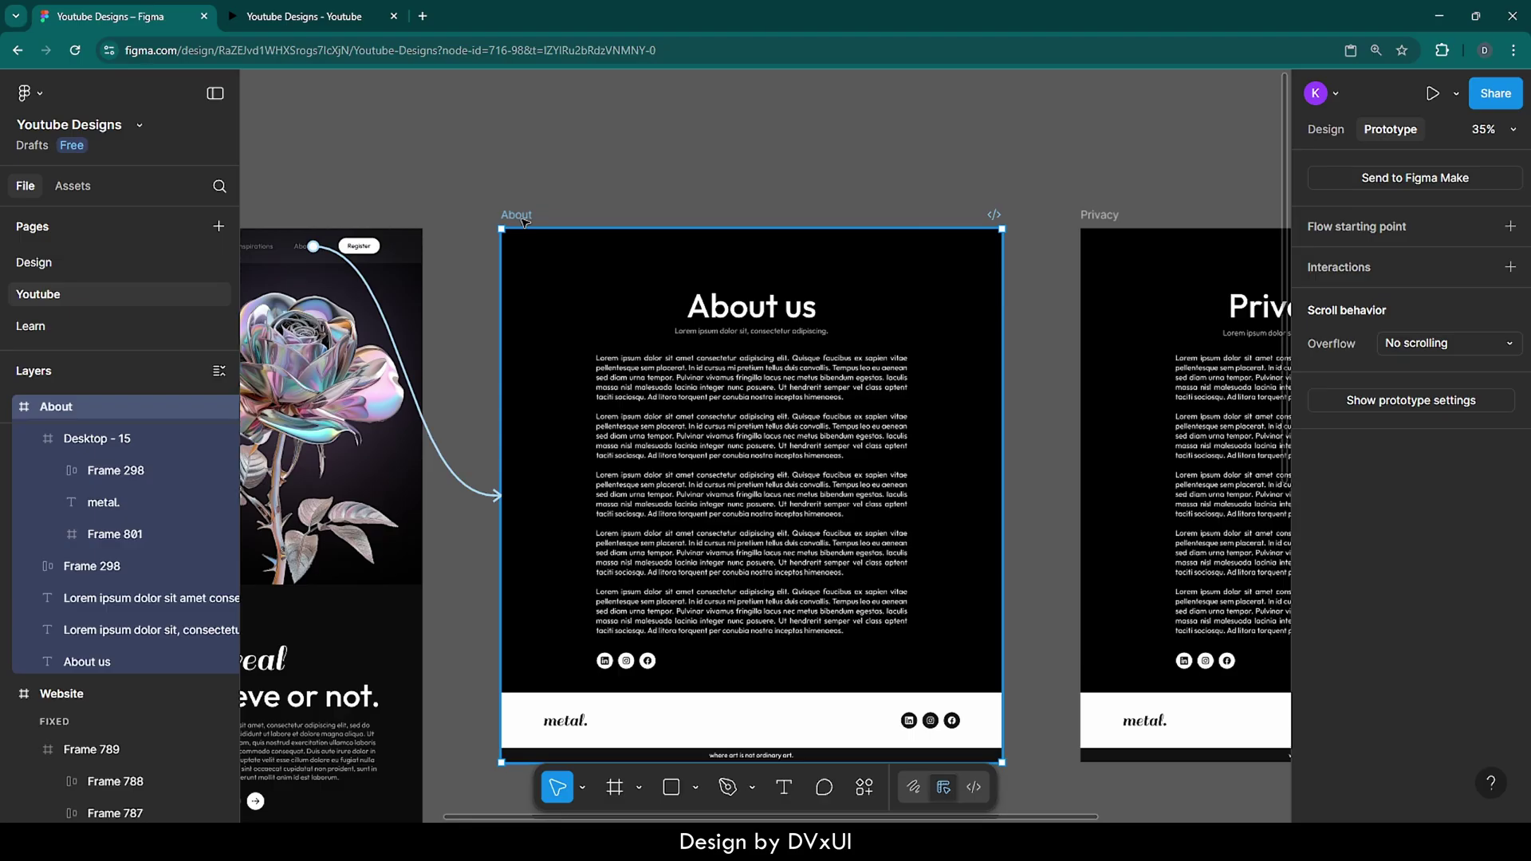
{"action": "key", "text": "ctrl+v"}
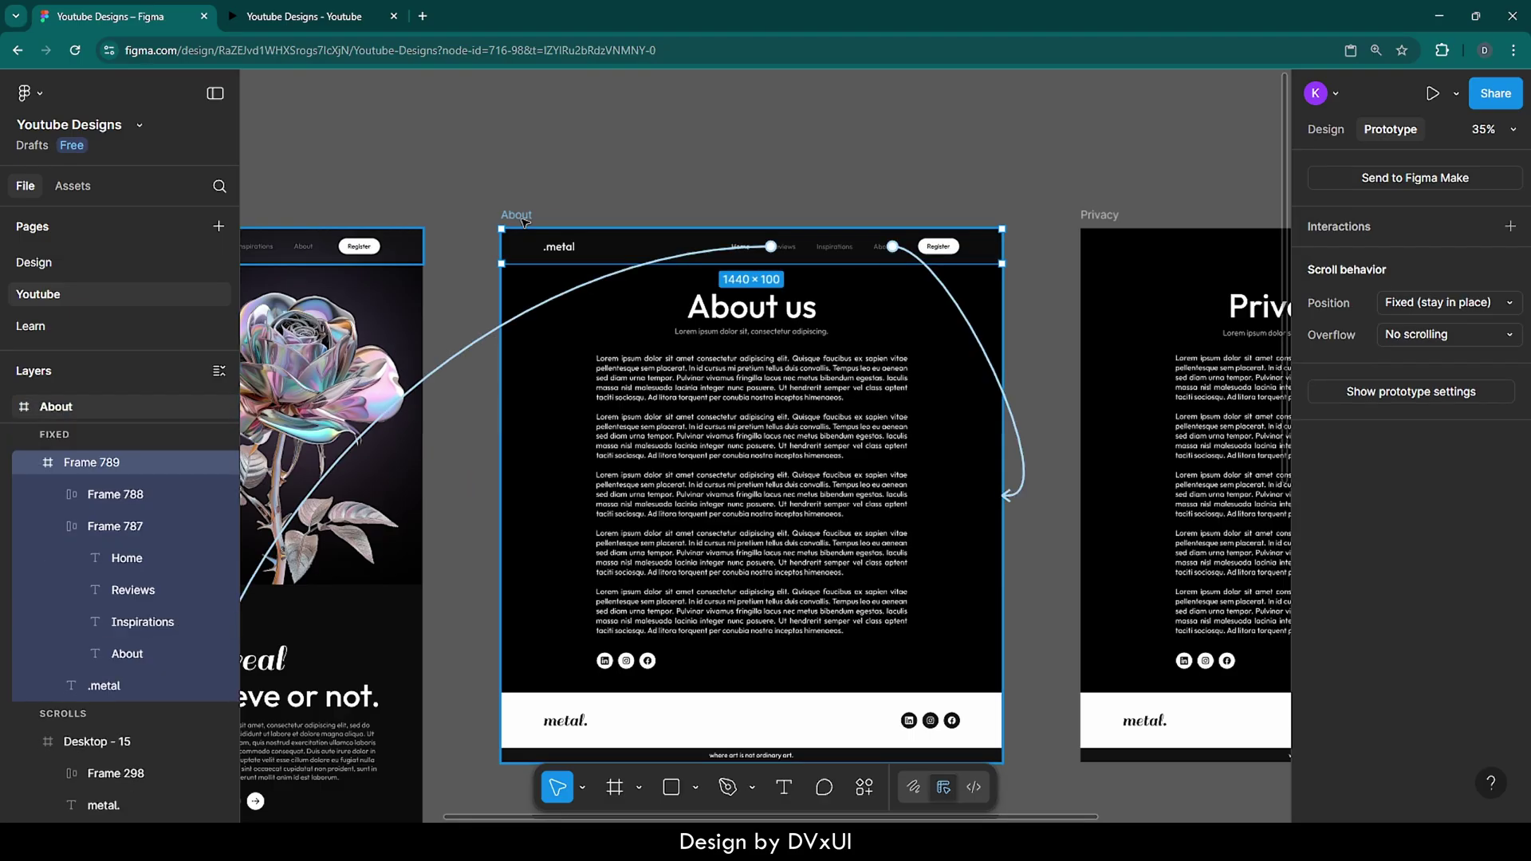
{"action": "left_click", "coordinate": [481, 341]}
{"action": "key", "text": "Delete"}
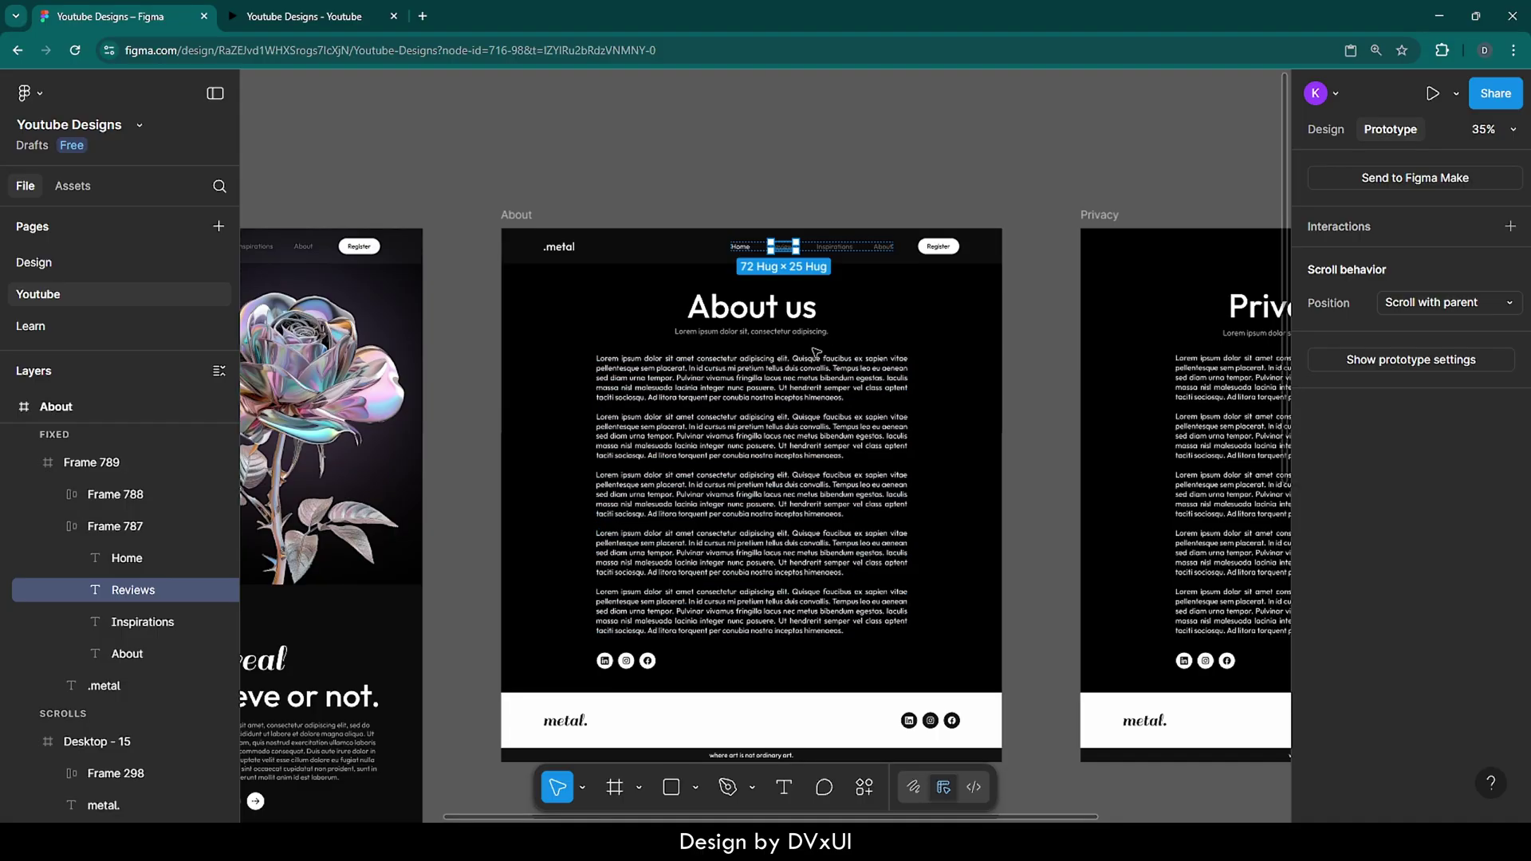
- Paste the header bar into the Privacy frame and delete its Reviews link's Scroll to connection
{"action": "scroll", "coordinate": [817, 353], "scroll_direction": "right", "scroll_amount": 2}
{"action": "scroll", "coordinate": [816, 354], "scroll_direction": "right", "scroll_amount": 10}
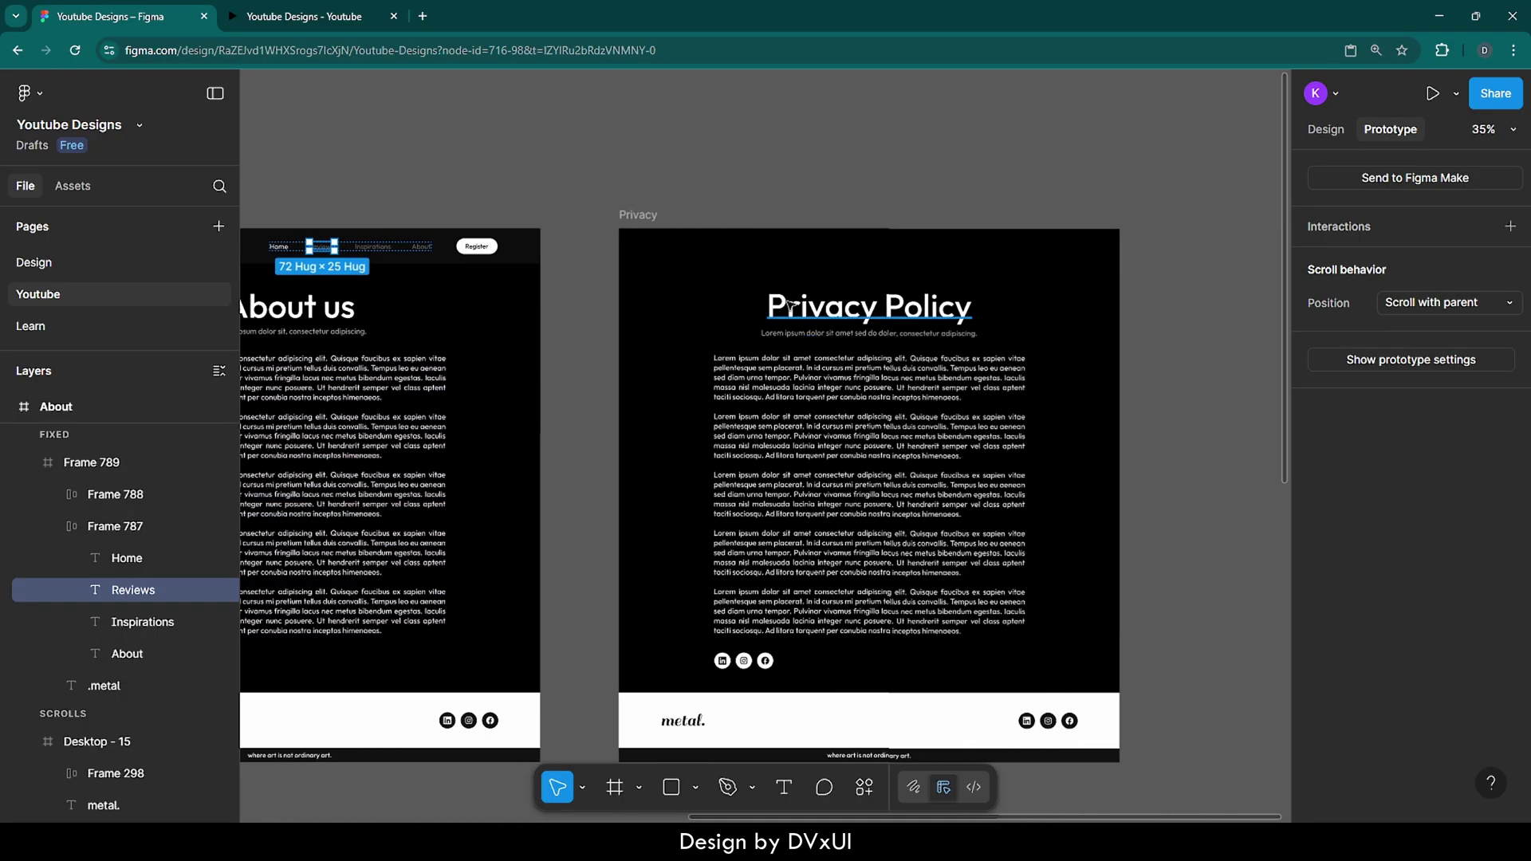
{"action": "left_click", "coordinate": [639, 216]}
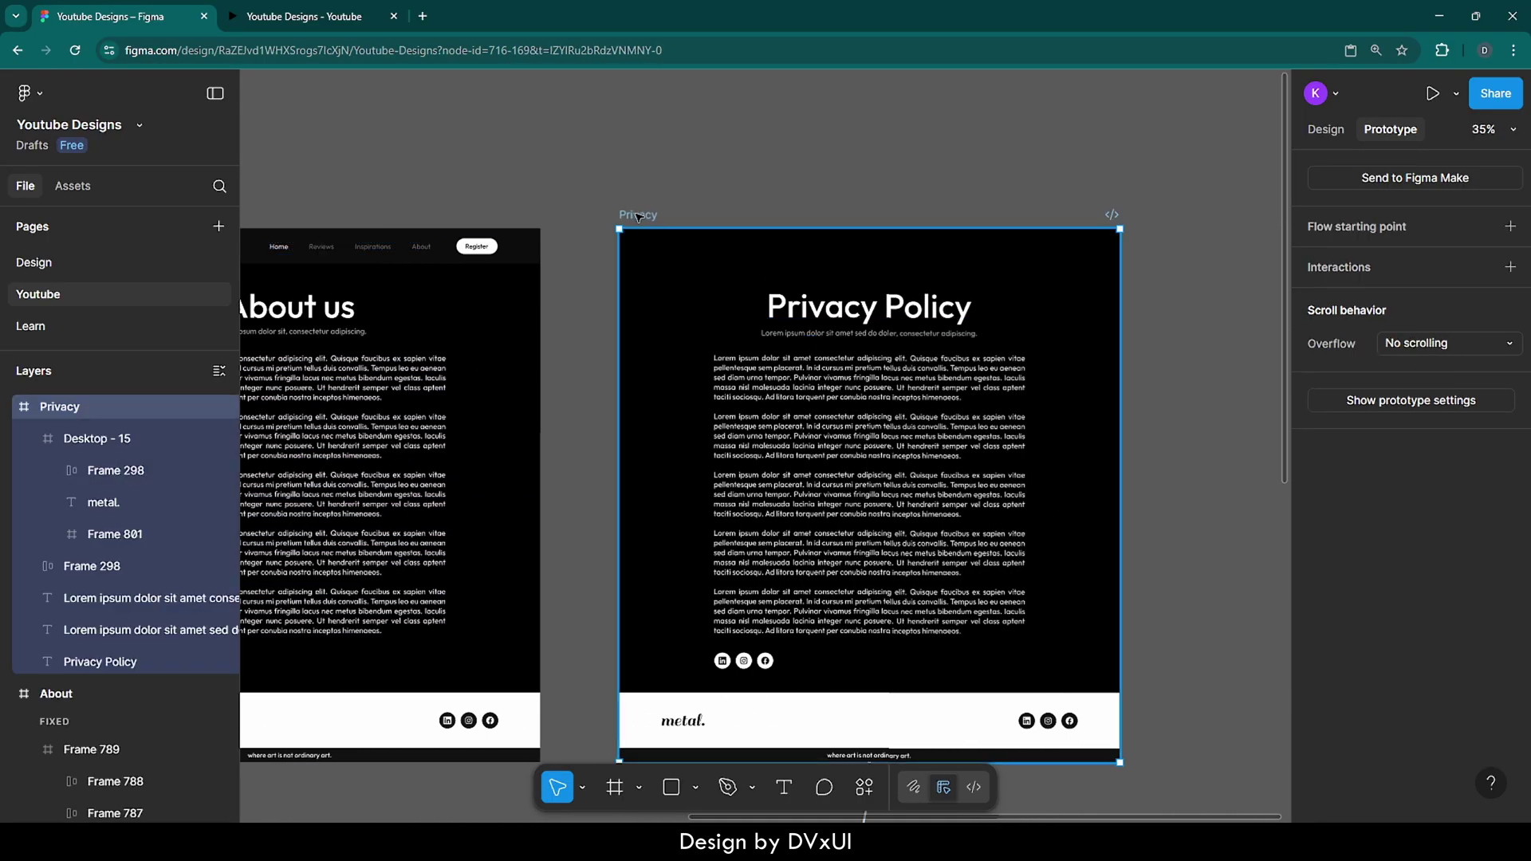
{"action": "key", "text": "ctrl+v"}
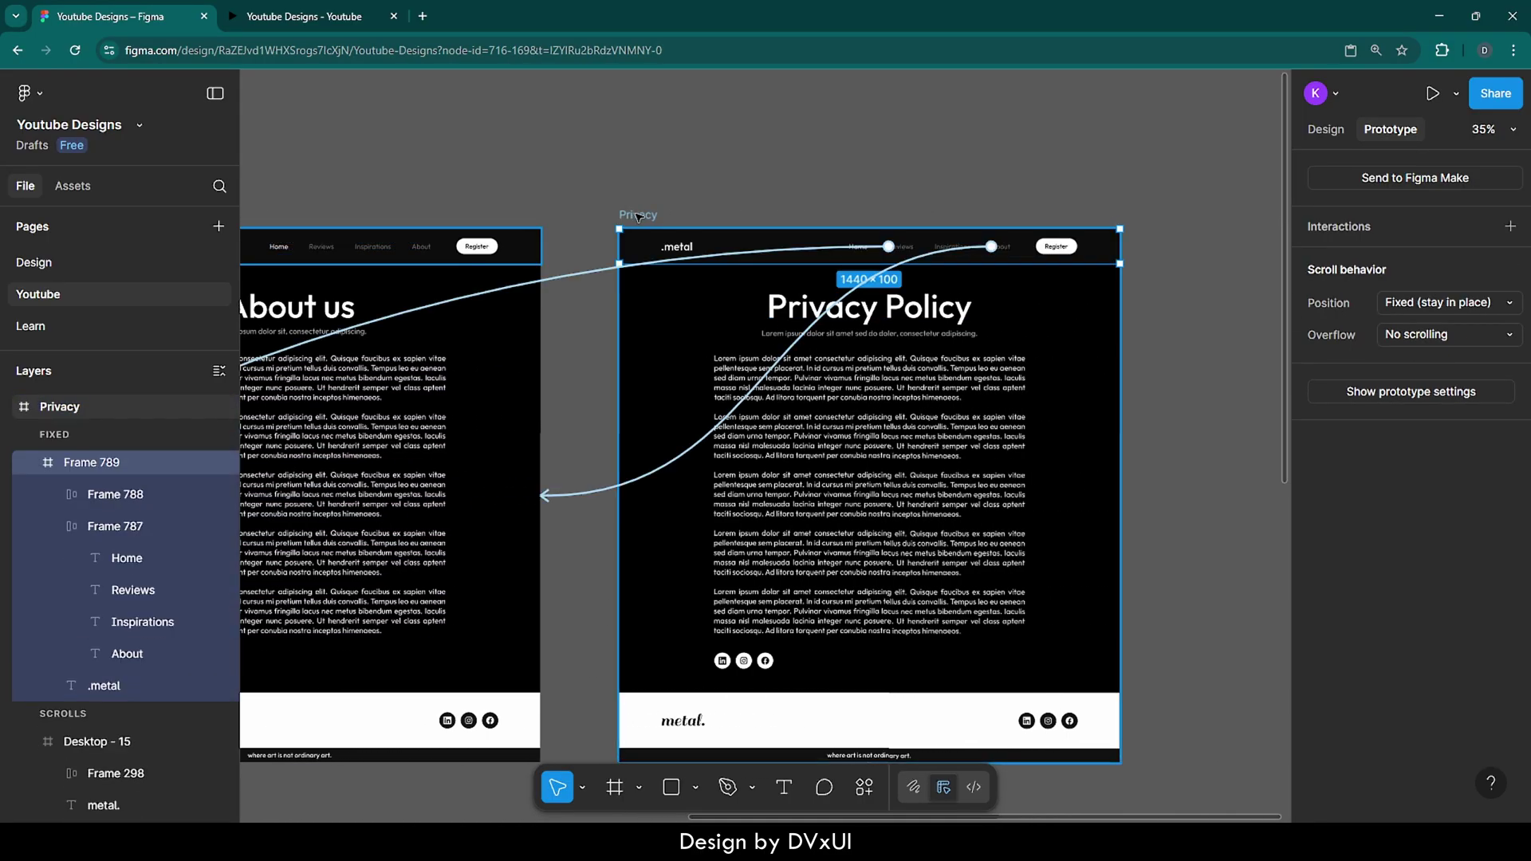
{"action": "left_click", "coordinate": [586, 277]}
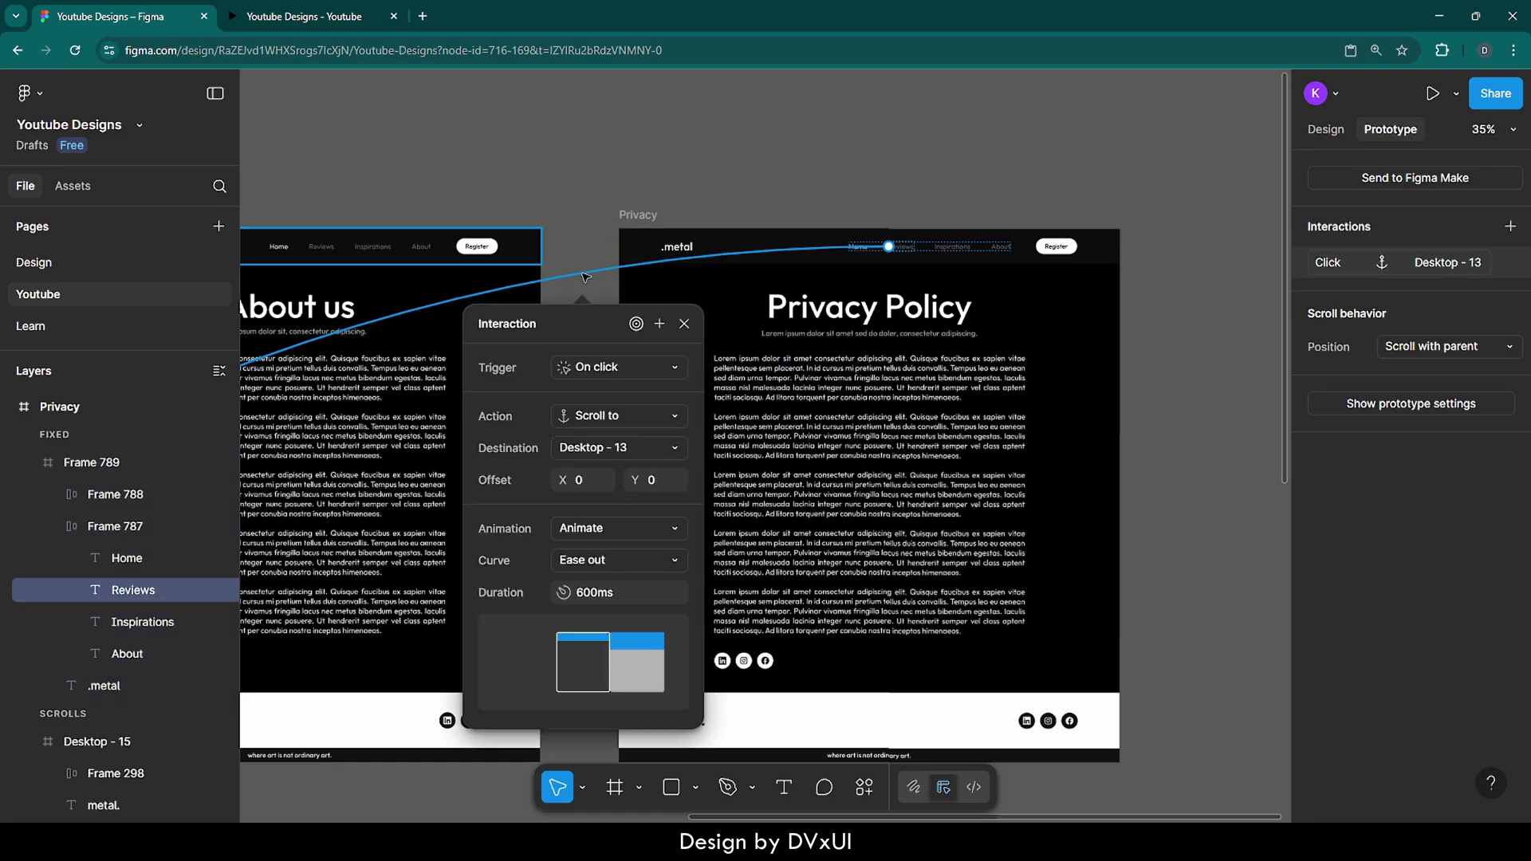
{"action": "key", "text": "Escape"}
{"action": "left_click", "coordinate": [887, 192]}
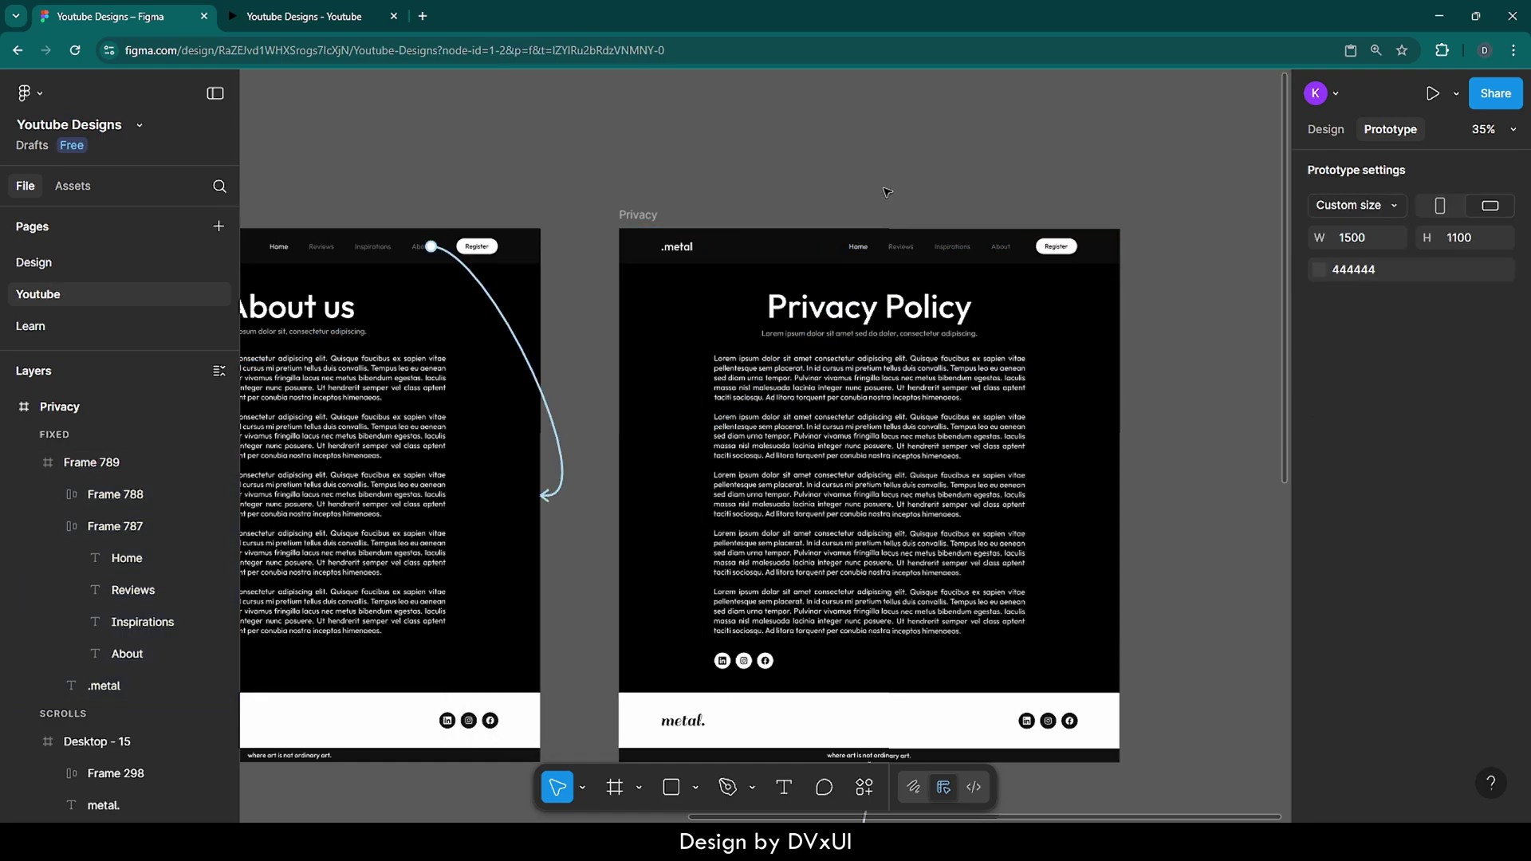
- Prototype an on-click connection from the .metal logo in the Privacy header to the Website frame
{"action": "scroll", "coordinate": [886, 192], "scroll_direction": "down", "scroll_amount": 3}
{"action": "scroll", "coordinate": [887, 192], "scroll_direction": "left", "scroll_amount": 5}
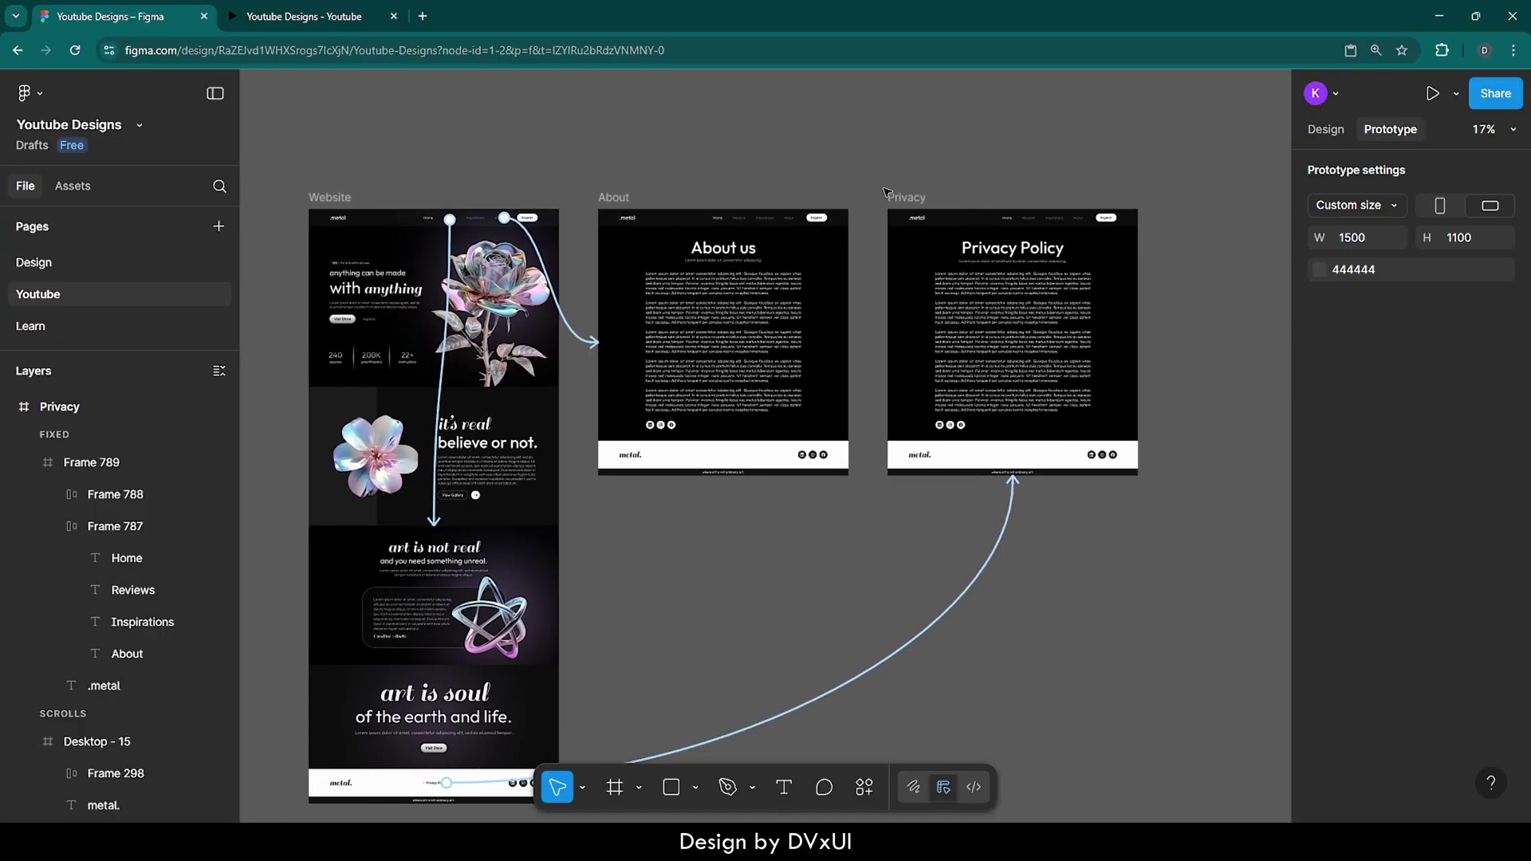
{"action": "scroll", "coordinate": [887, 192], "scroll_direction": "down", "scroll_amount": 2}
{"action": "scroll", "coordinate": [886, 192], "scroll_direction": "left", "scroll_amount": 3}
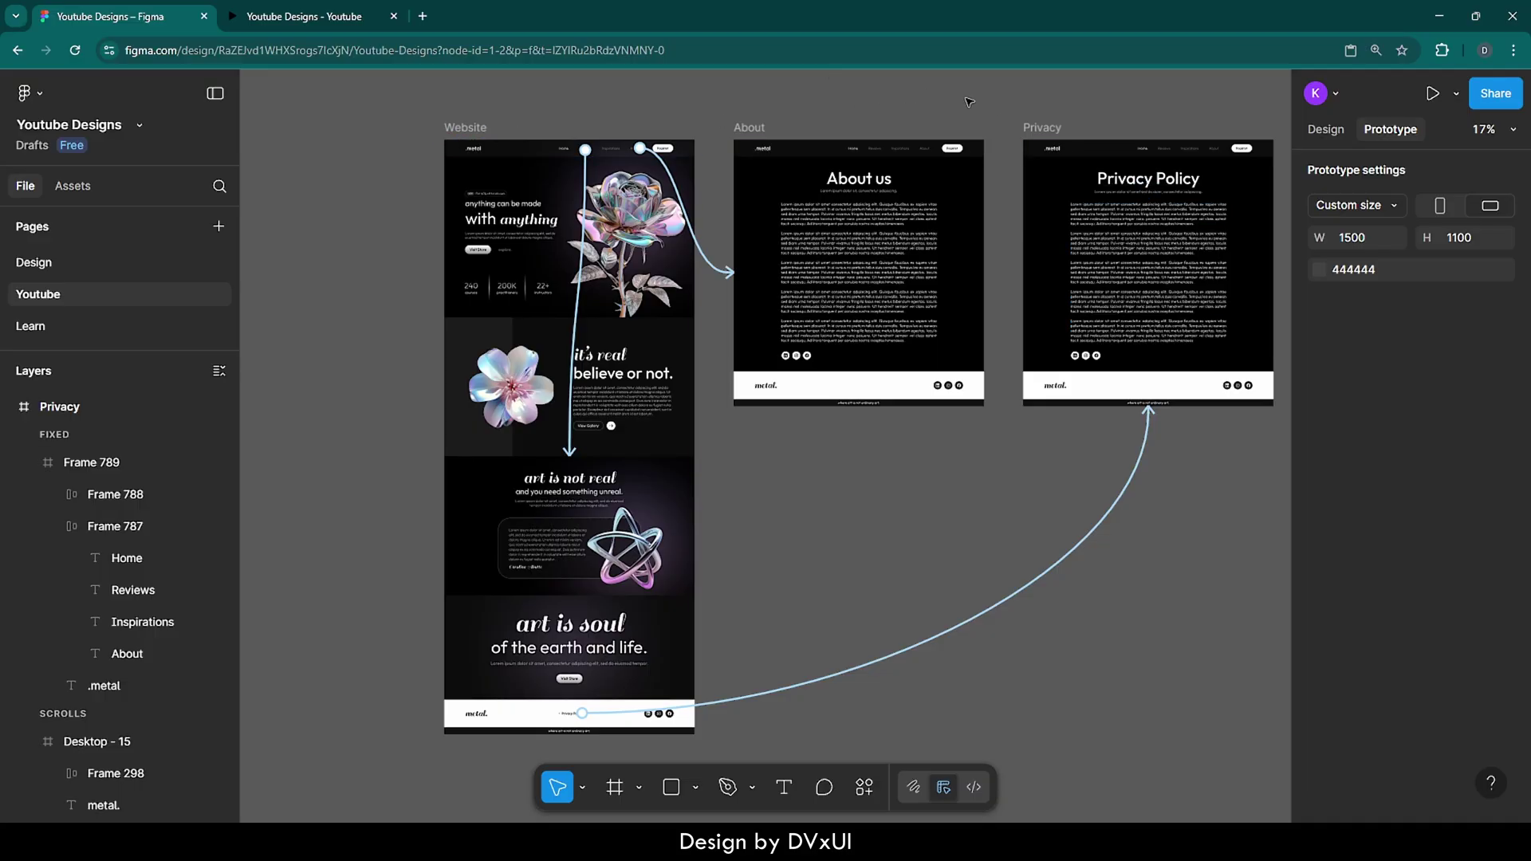
{"action": "scroll", "coordinate": [969, 102], "scroll_direction": "up", "scroll_amount": 3, "text": "ctrl"}
{"action": "left_click", "coordinate": [1052, 151], "text": "ctrl"}
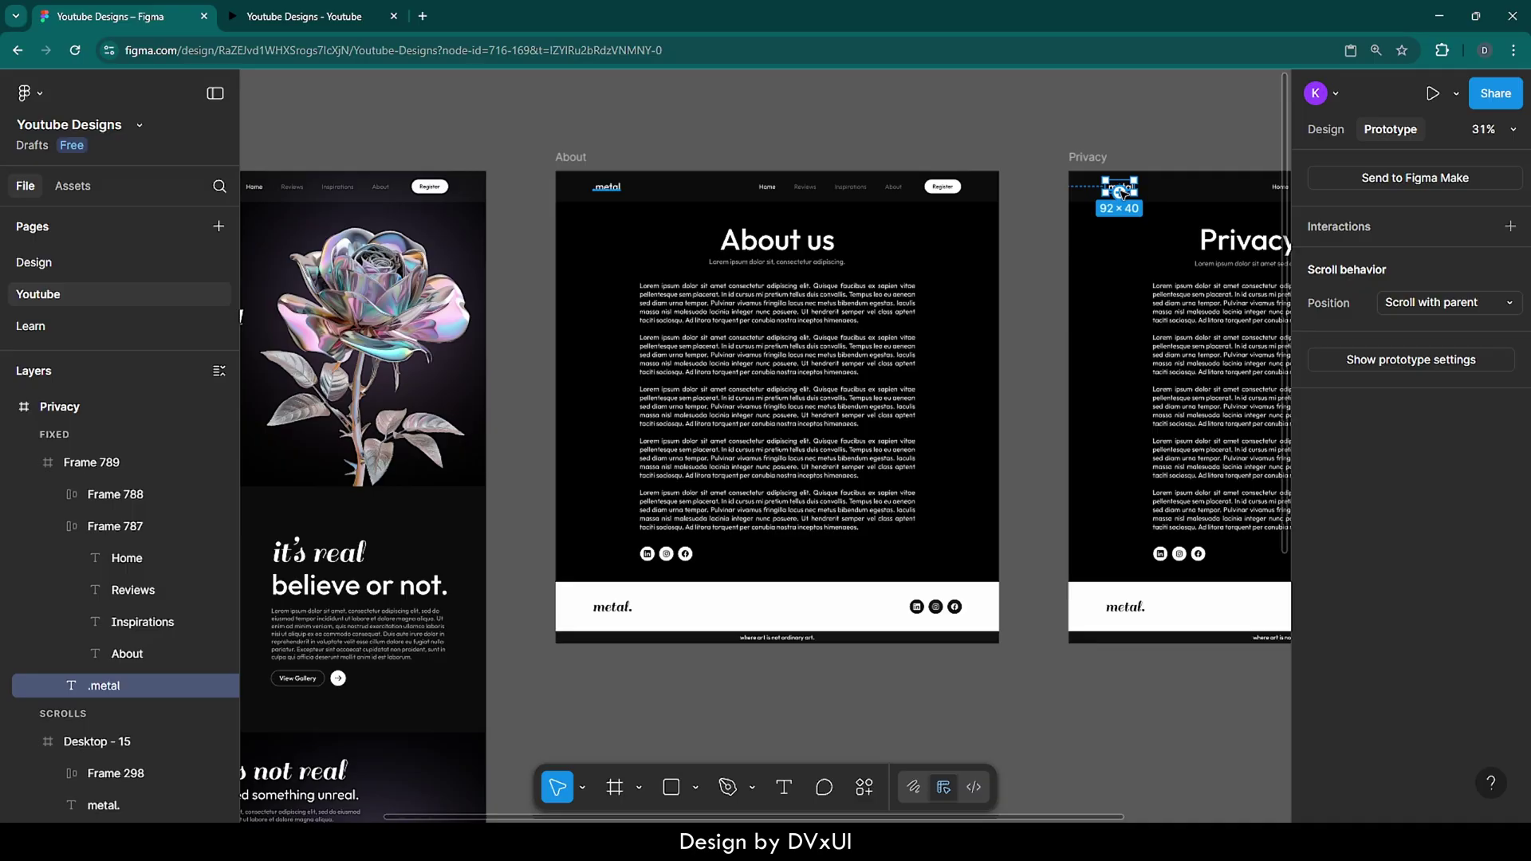
{"action": "left_click_drag", "start_coordinate": [1120, 192], "coordinate": [445, 246]}
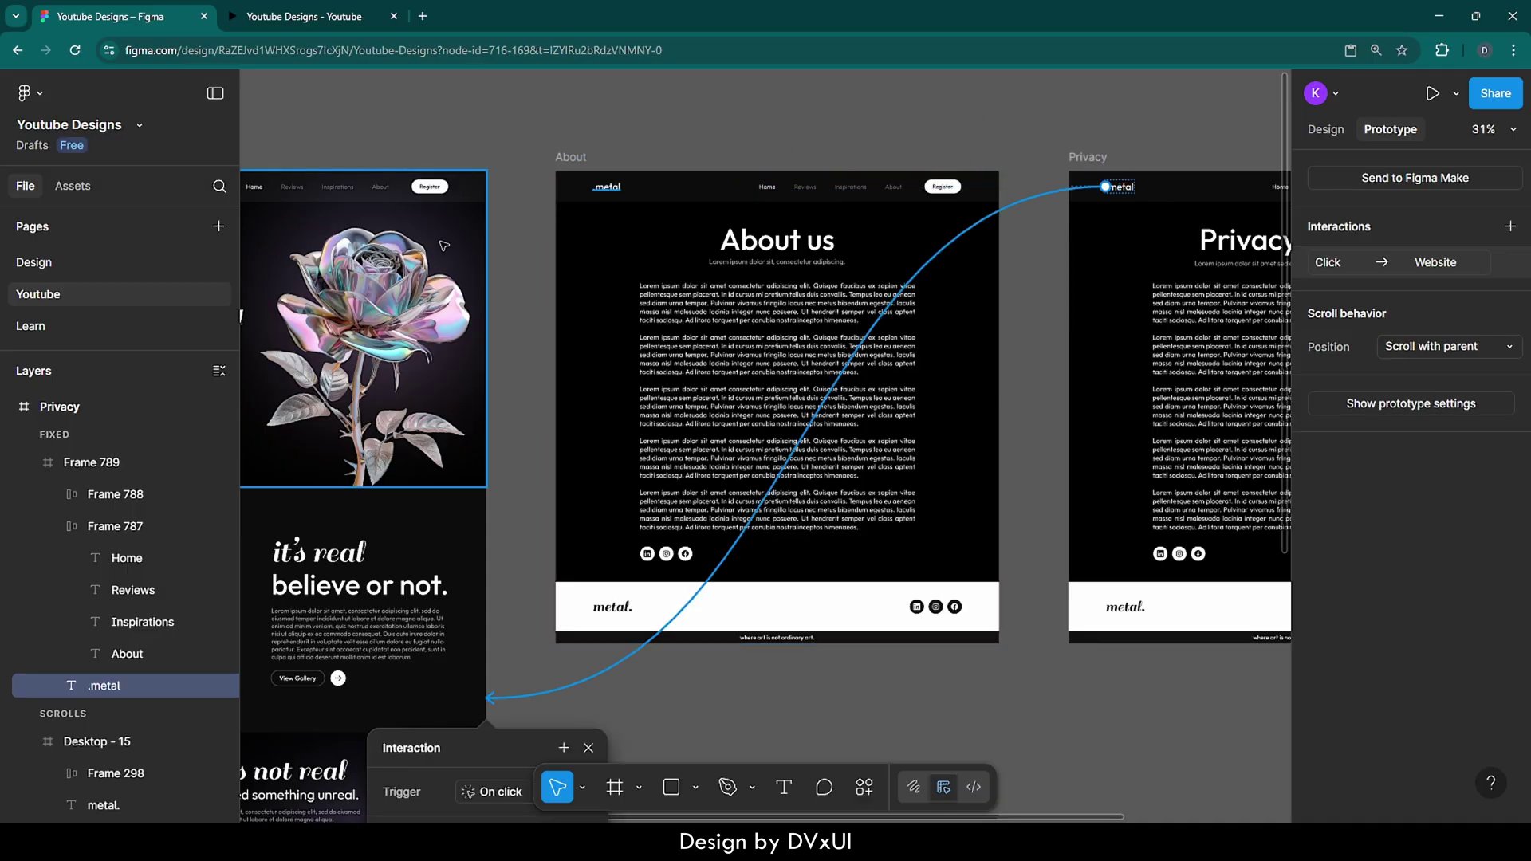
- Prototype an on-click connection from the .metal logo in the About header to the Website frame
{"action": "left_click", "coordinate": [574, 159]}
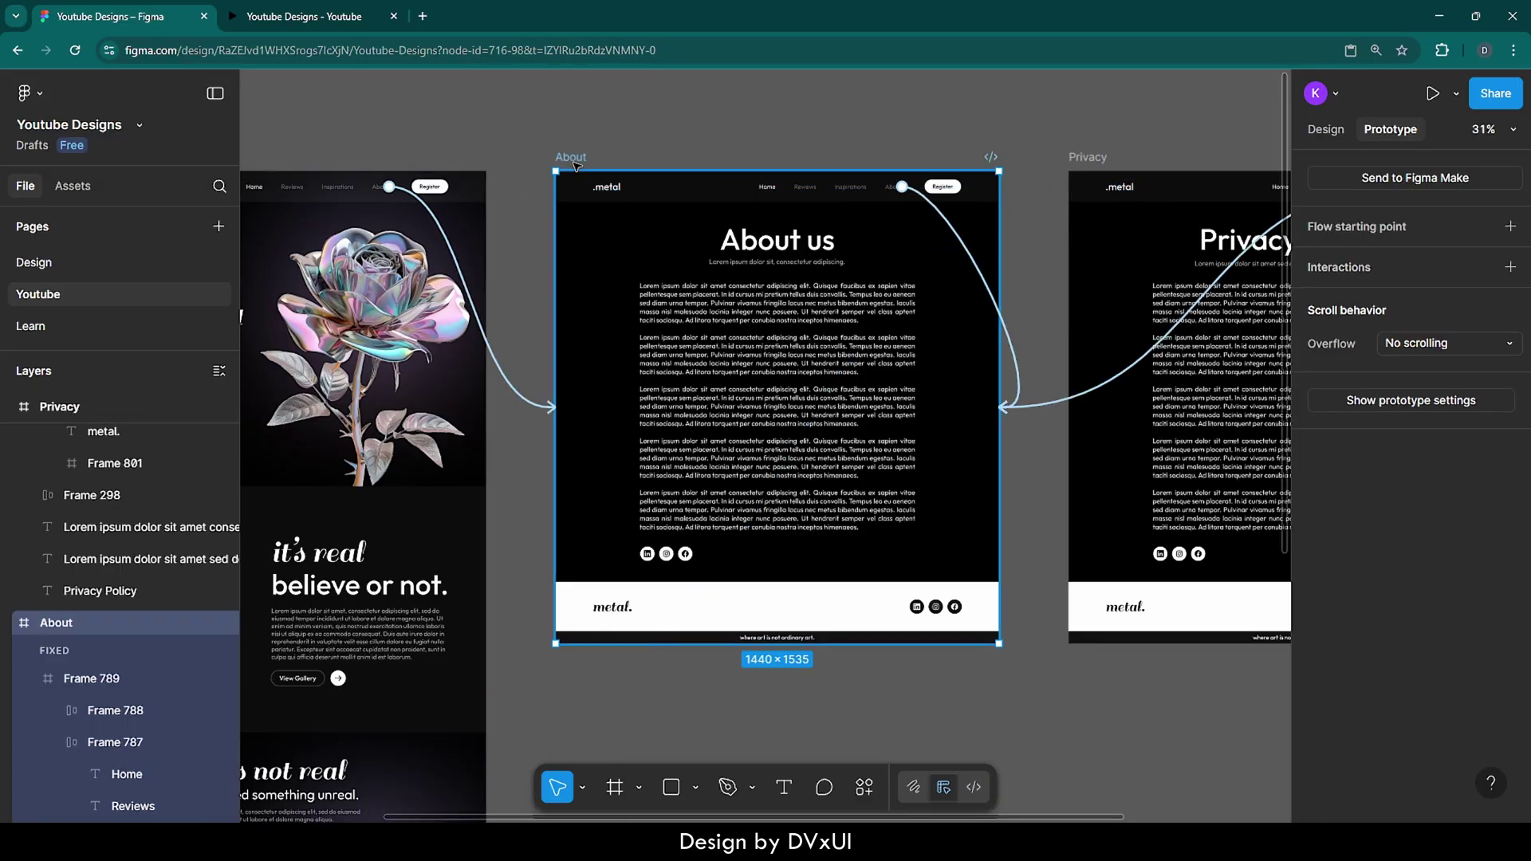
{"action": "left_click", "coordinate": [607, 187]}
{"action": "left_click_drag", "start_coordinate": [593, 187], "coordinate": [461, 236]}
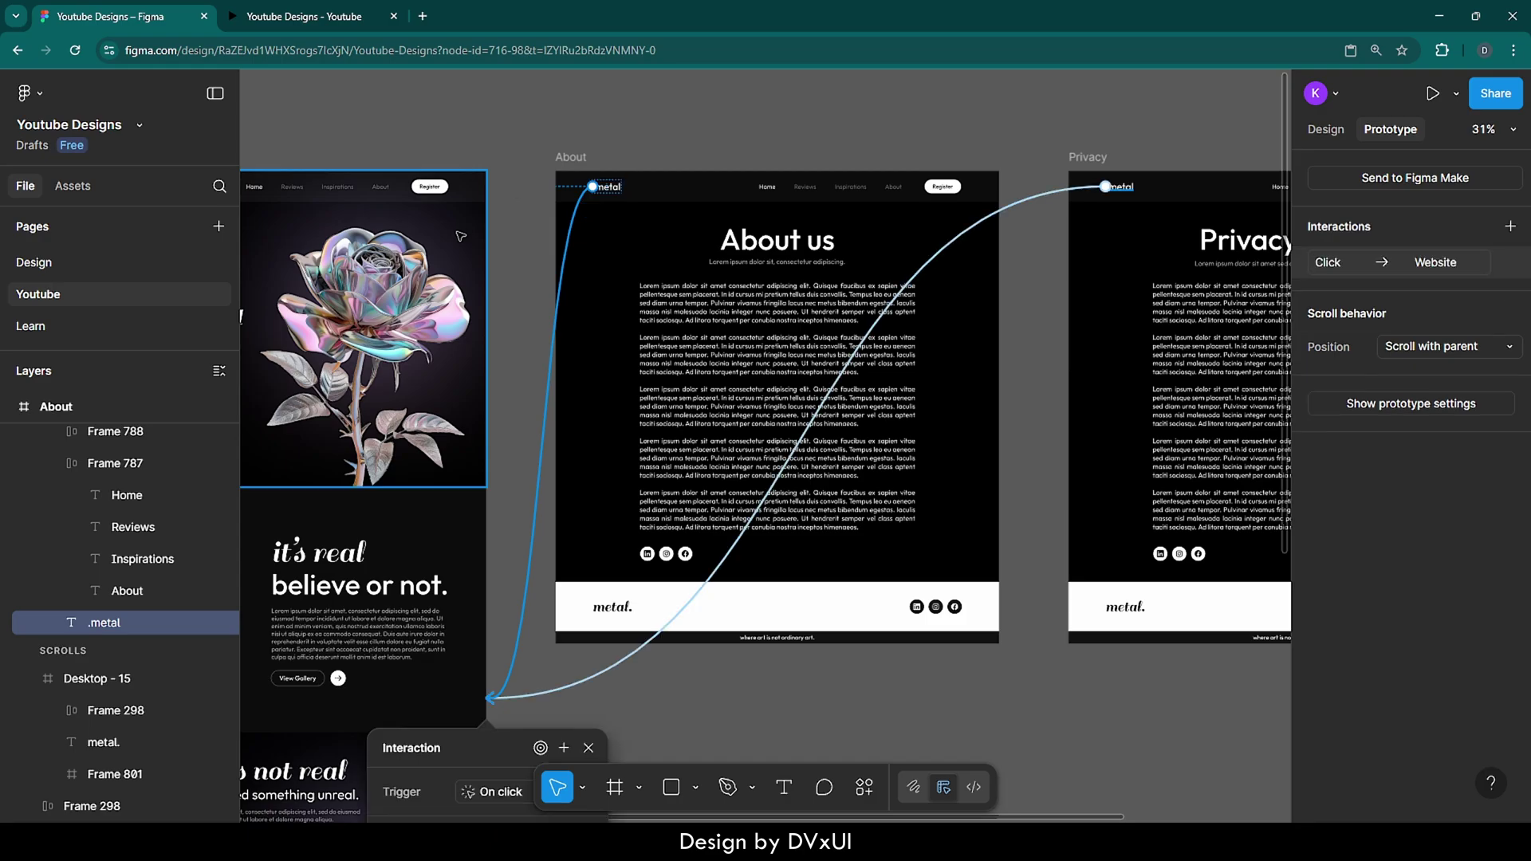
{"action": "left_click", "coordinate": [699, 111]}
- Present the prototype from the Website frame and test the header's Reviews link
{"action": "scroll", "coordinate": [701, 111], "scroll_direction": "down", "scroll_amount": 5}
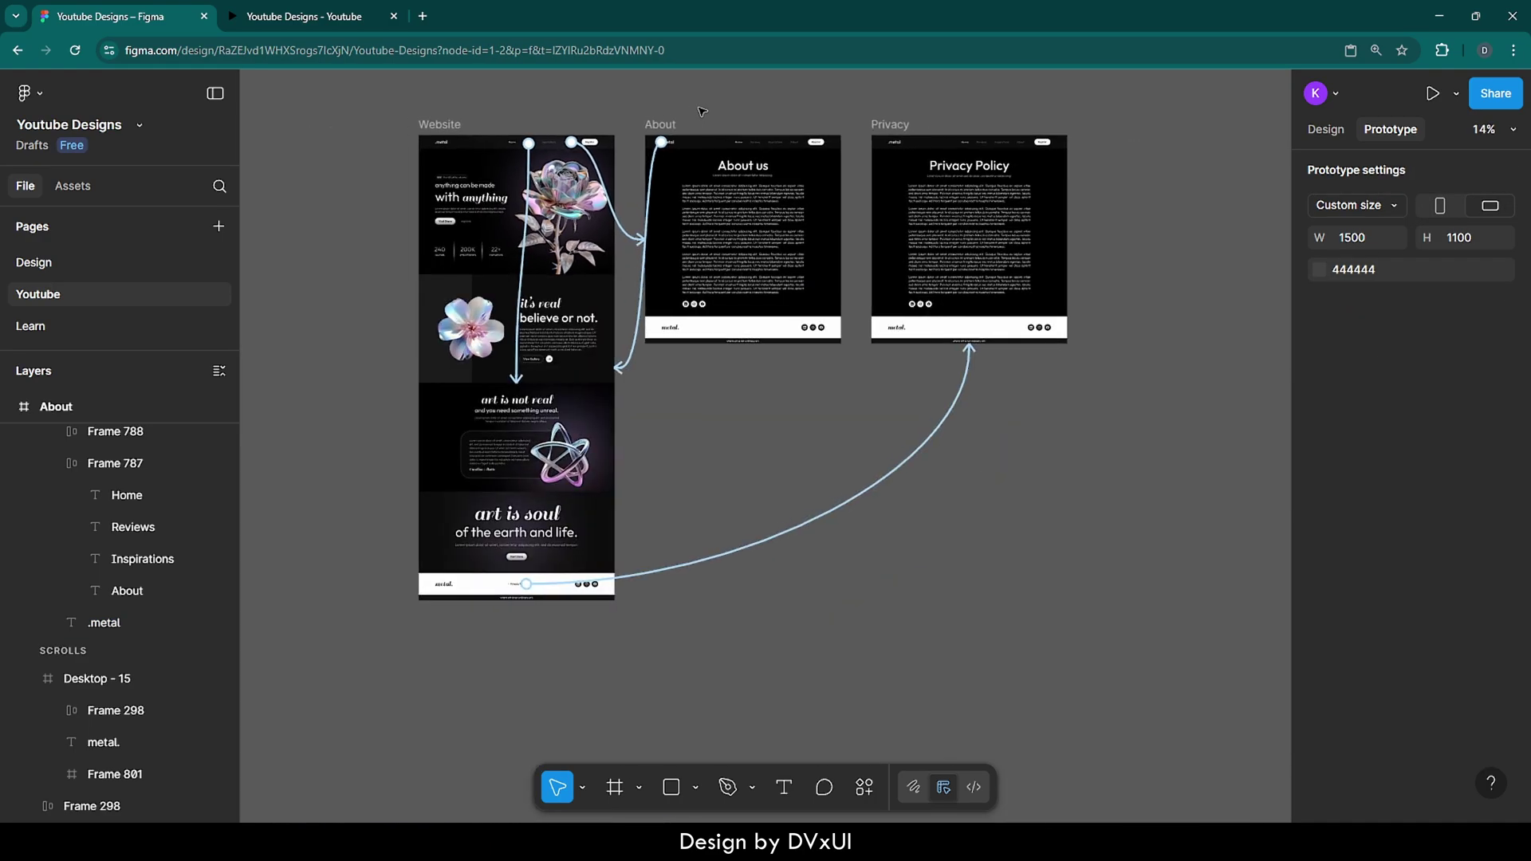
{"action": "scroll", "coordinate": [701, 112], "scroll_direction": "left", "scroll_amount": 2}
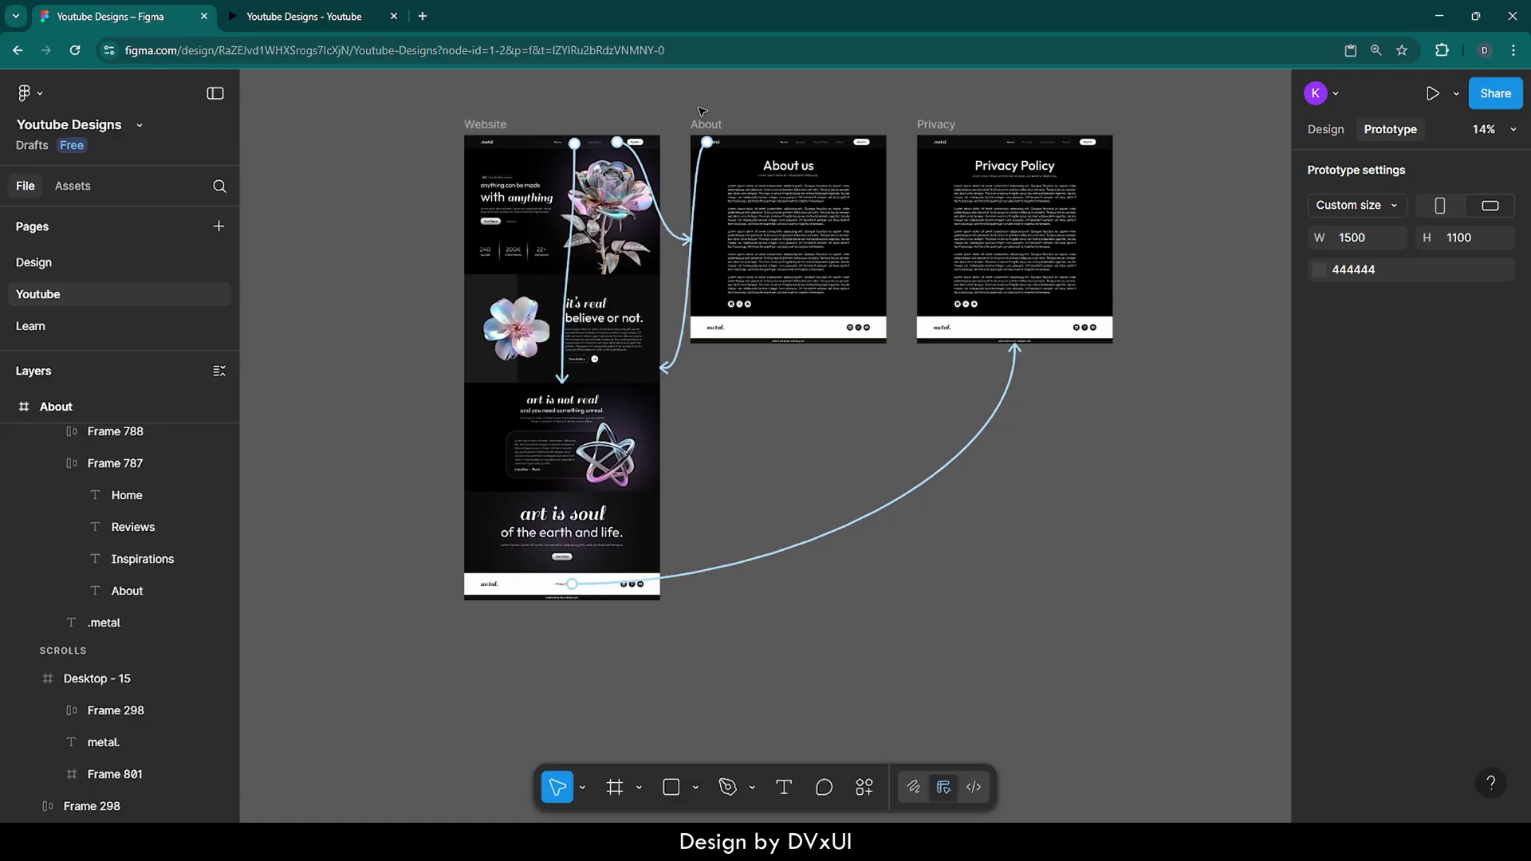
{"action": "left_click", "coordinate": [487, 123]}
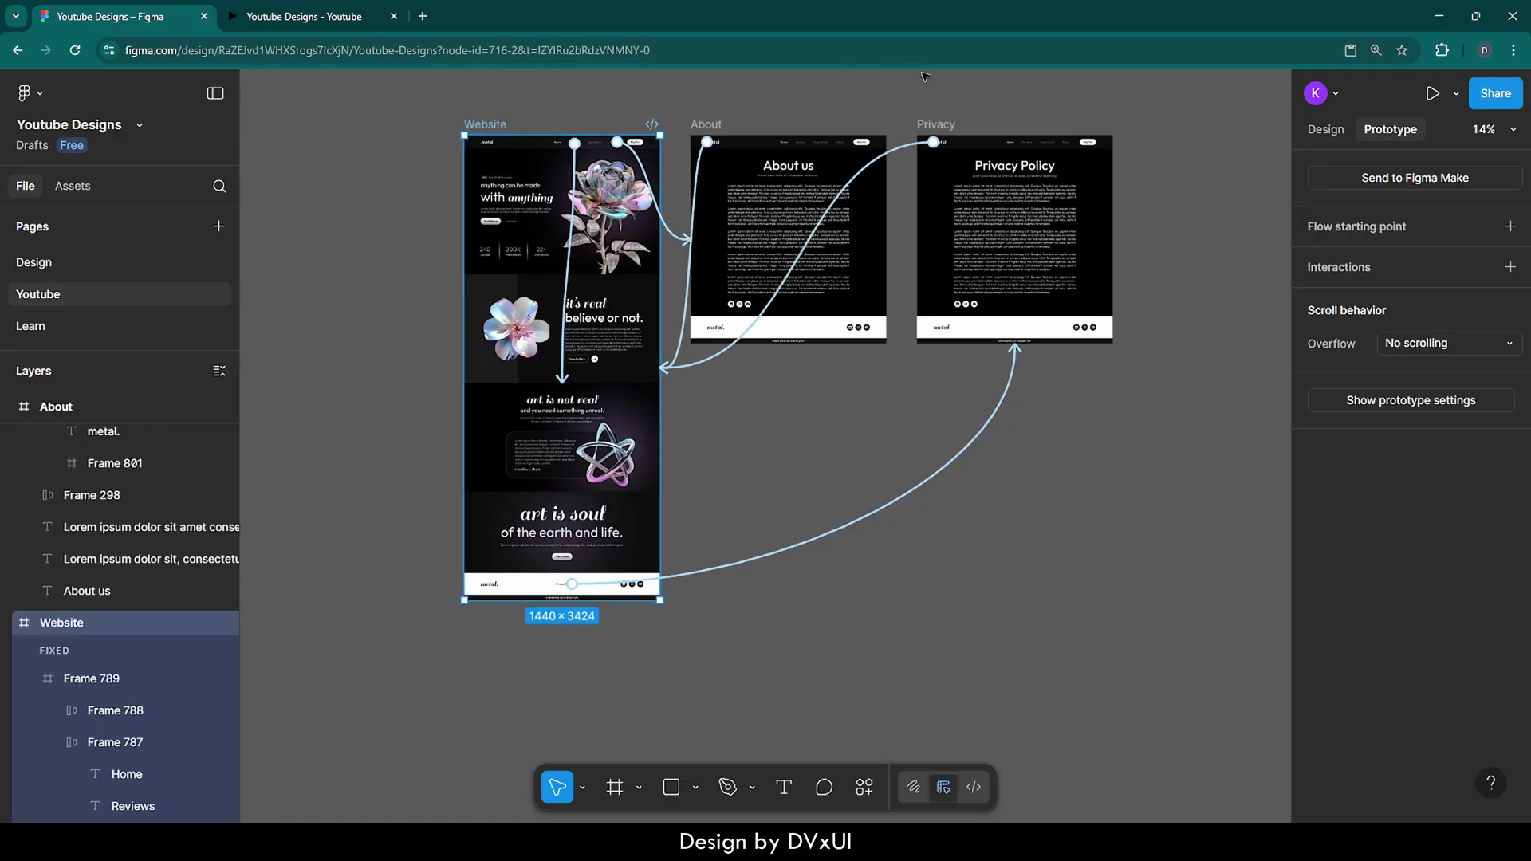
{"action": "left_click", "coordinate": [1432, 94]}
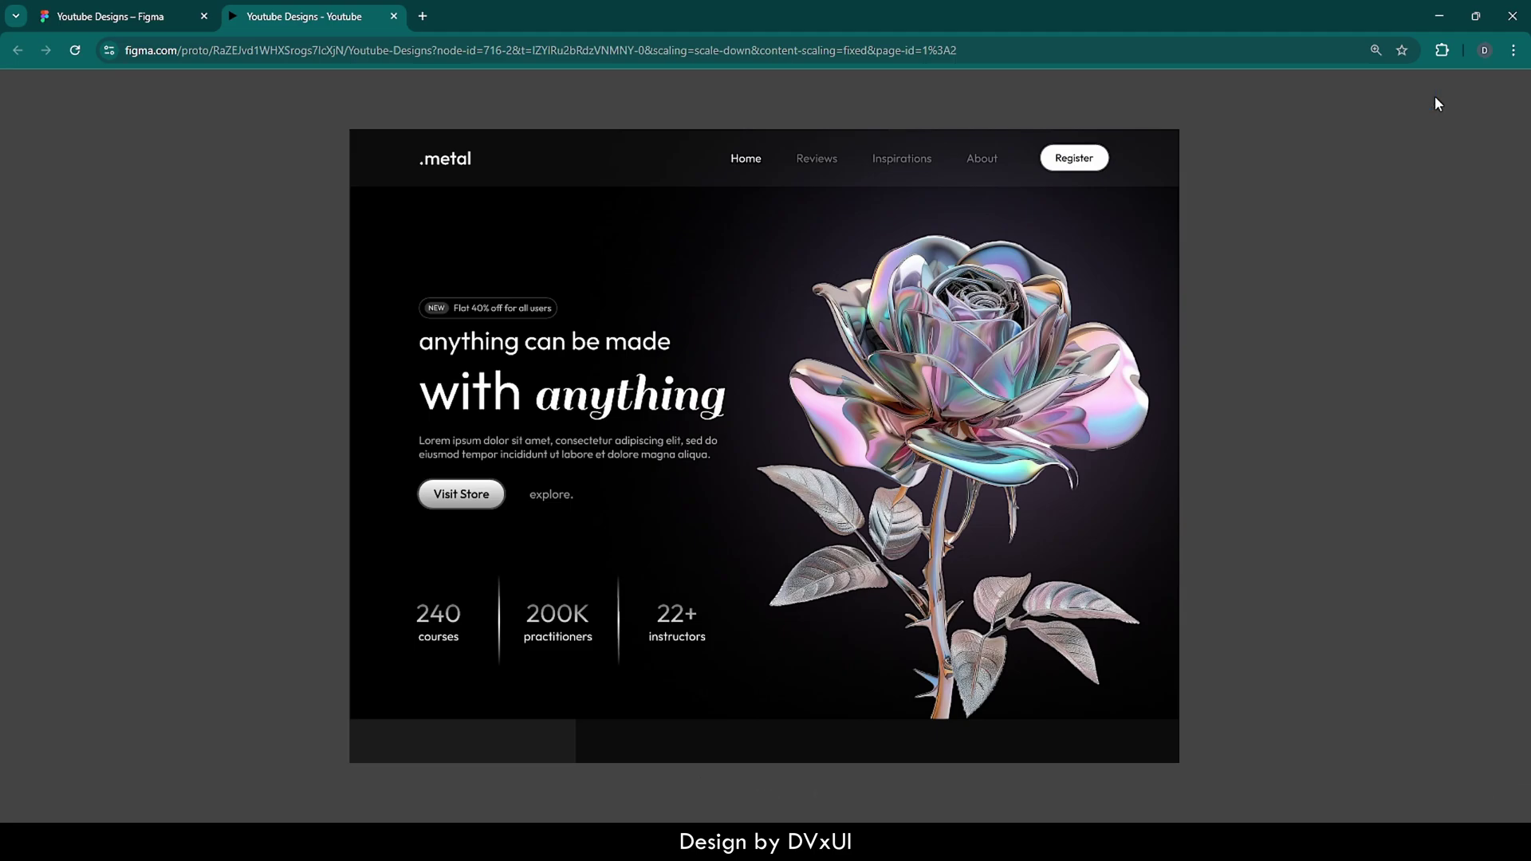
{"action": "left_click", "coordinate": [827, 161]}
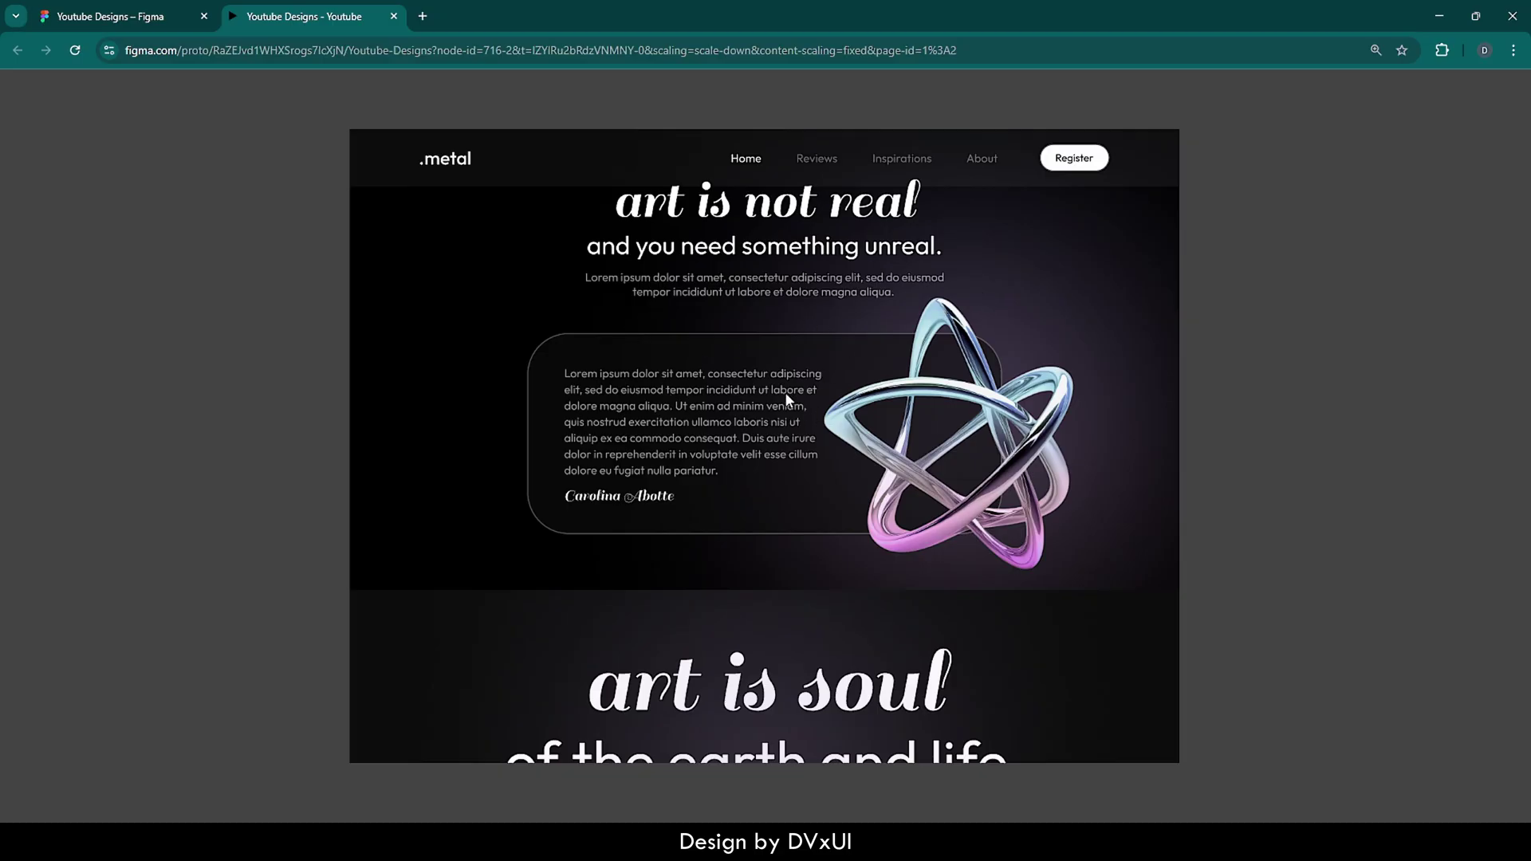
- Open the About page through the header link and check how its fixed header behaves while the page scrolls
{"action": "left_click", "coordinate": [987, 159]}
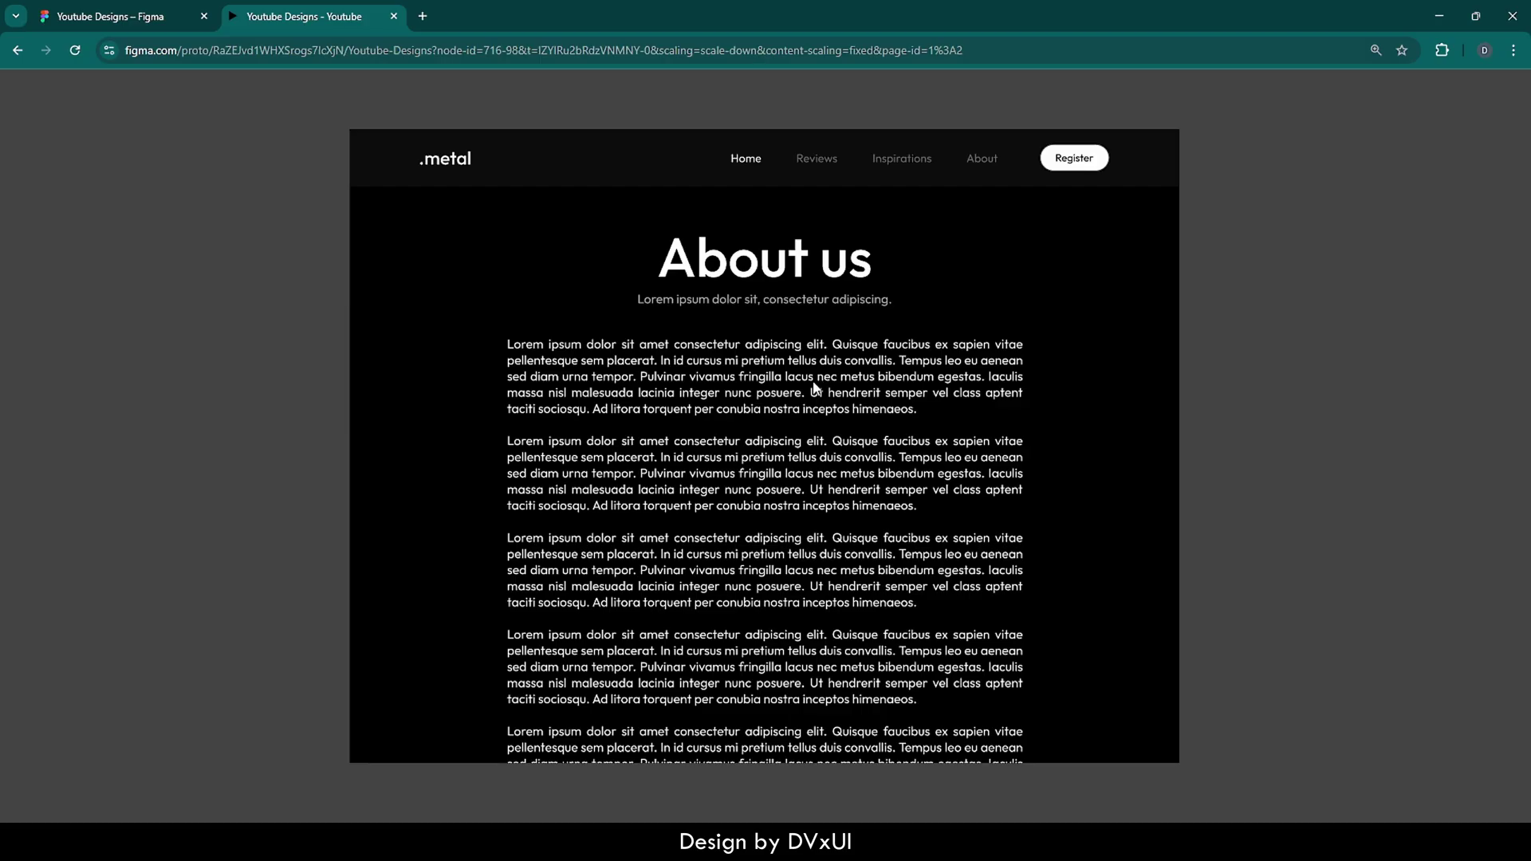
{"action": "scroll", "coordinate": [802, 442], "scroll_direction": "down", "scroll_amount": 3}
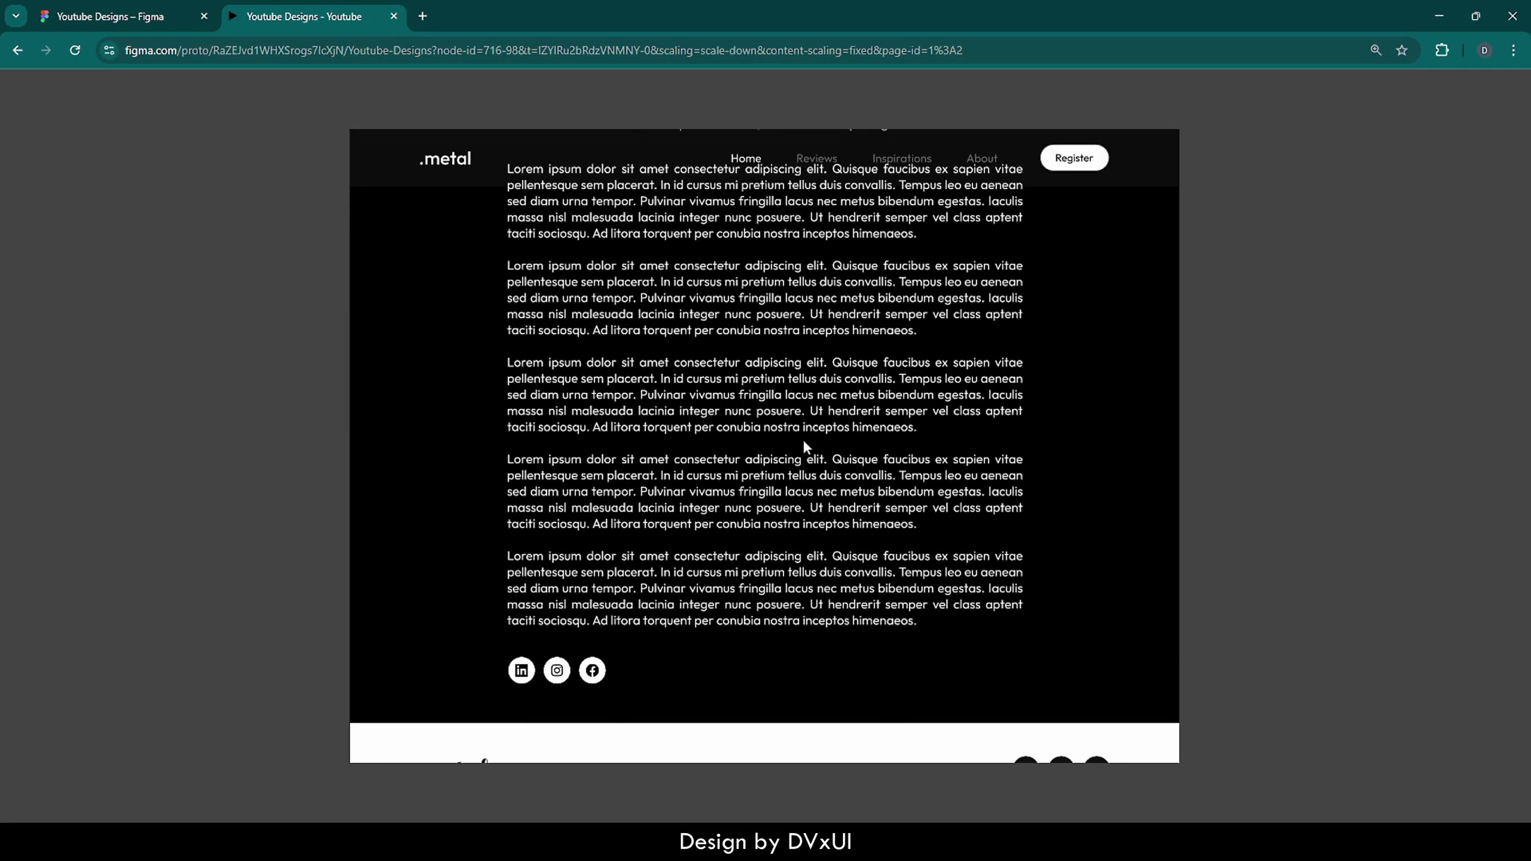
{"action": "scroll", "coordinate": [803, 441], "scroll_direction": "up", "scroll_amount": 3}
{"action": "scroll", "coordinate": [804, 441], "scroll_direction": "down", "scroll_amount": 2}
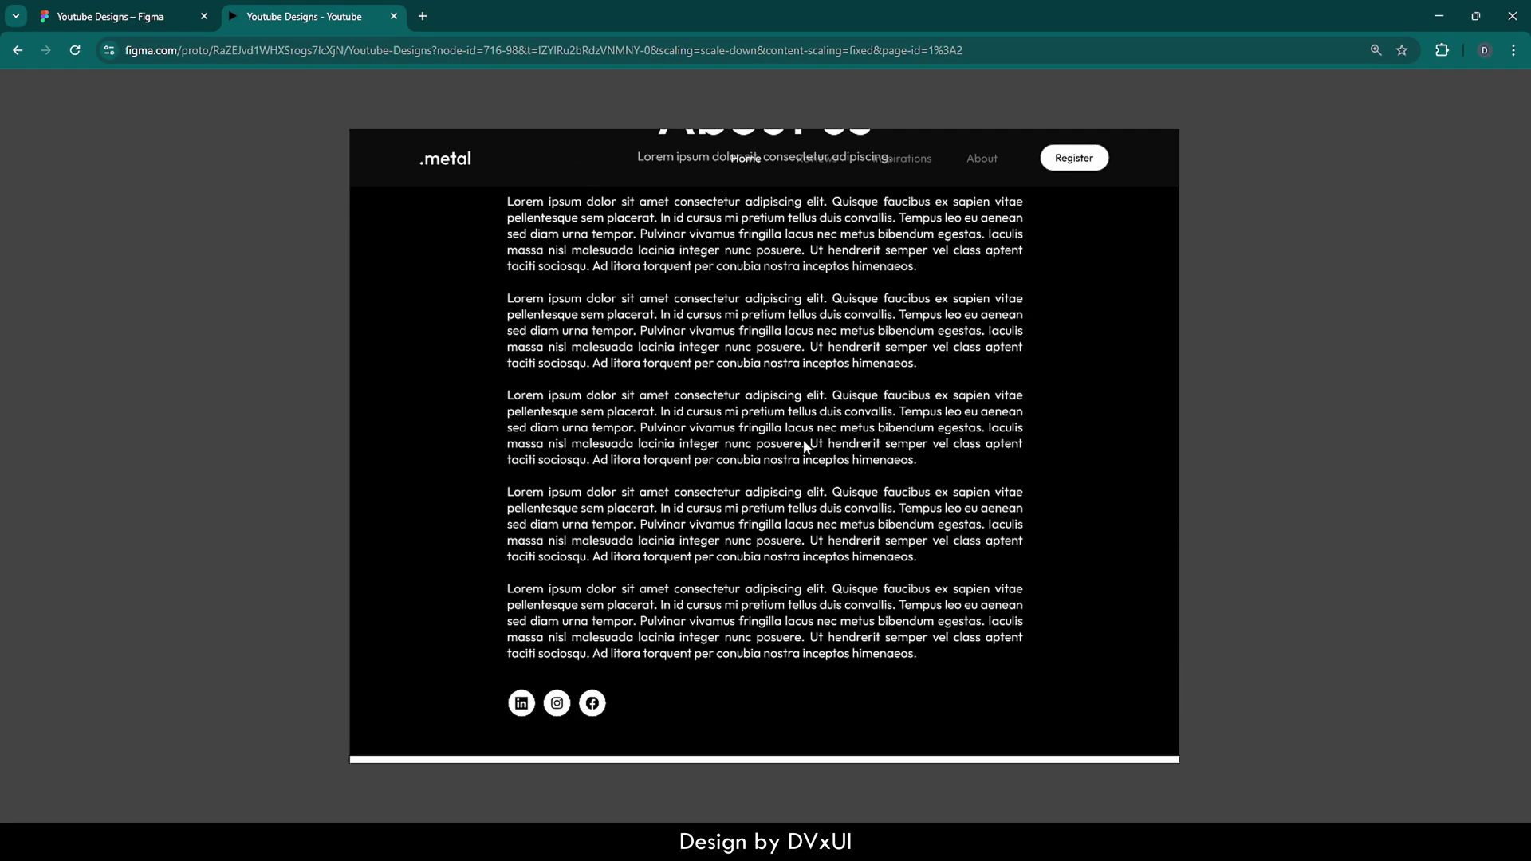
{"action": "scroll", "coordinate": [803, 444], "scroll_direction": "up", "scroll_amount": 3}
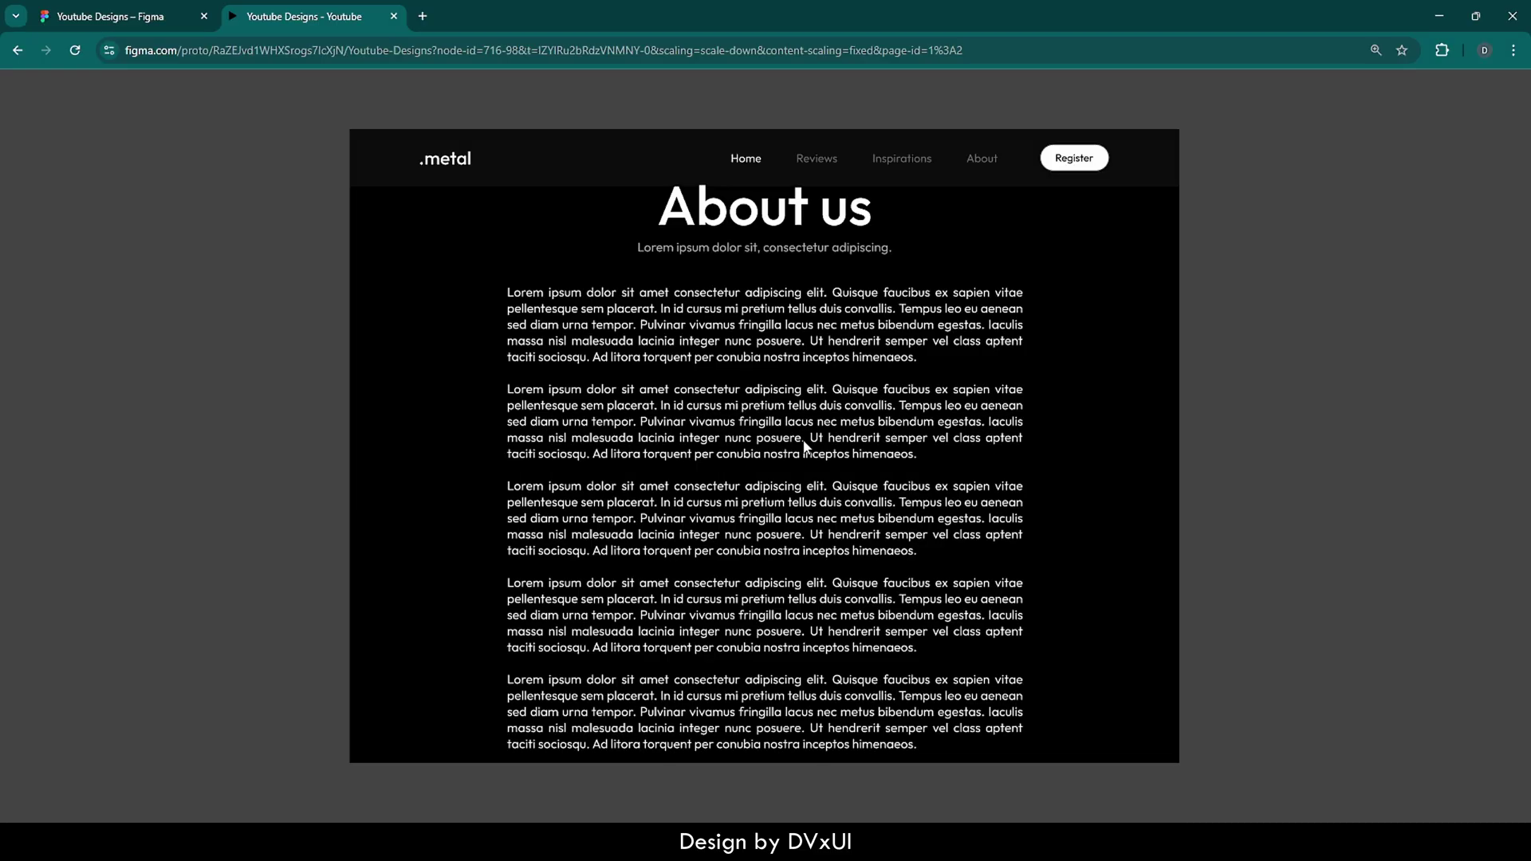
{"action": "scroll", "coordinate": [803, 445], "scroll_direction": "down", "scroll_amount": 3}
{"action": "scroll", "coordinate": [803, 446], "scroll_direction": "up", "scroll_amount": 3}
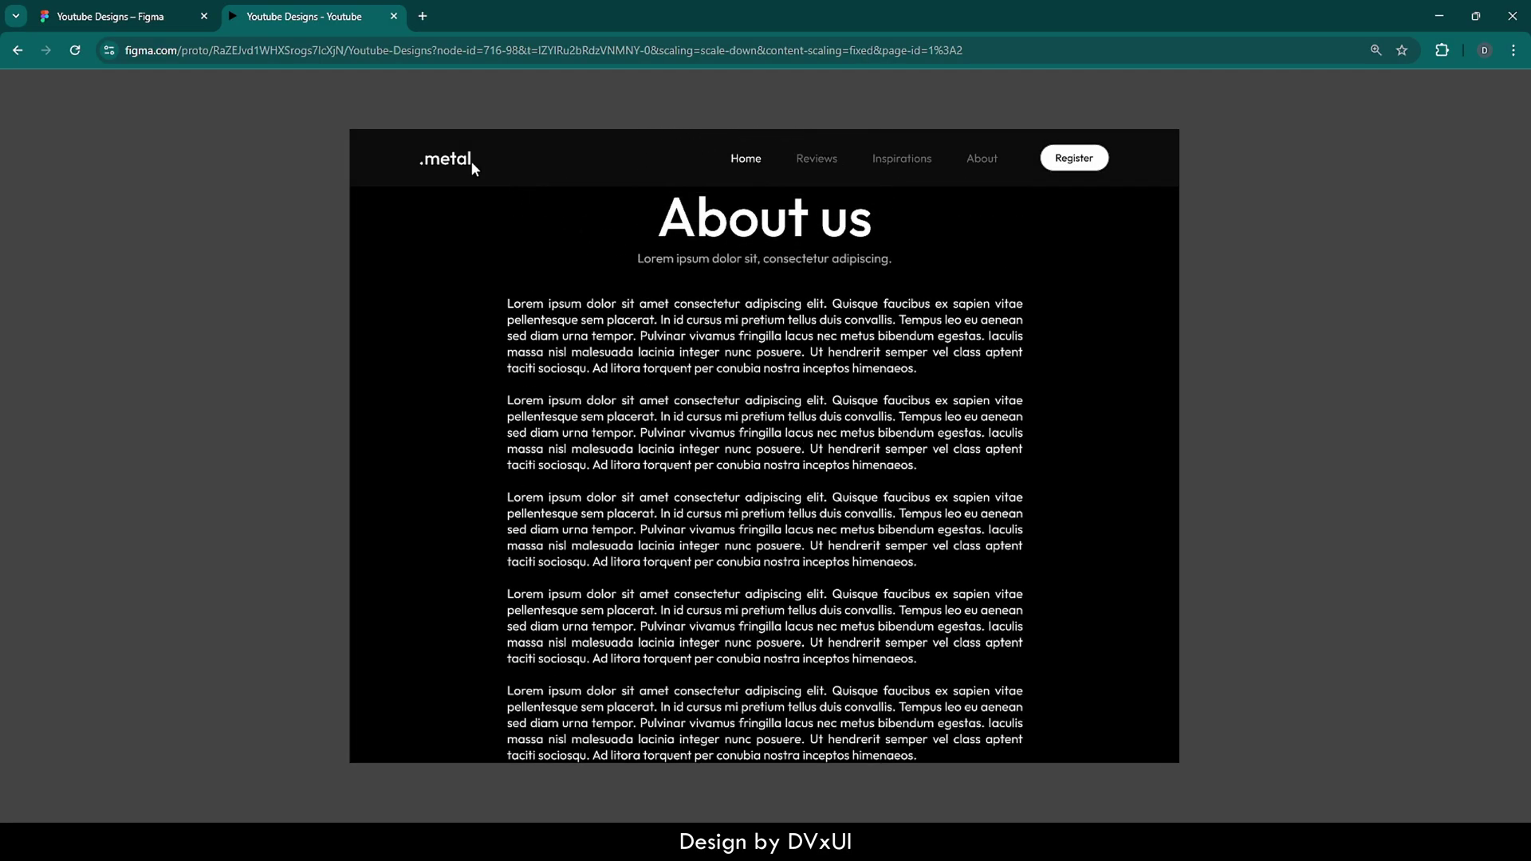
- Test the .metal logo's return to the Website page and the footer's Privacy Policy link
{"action": "left_click", "coordinate": [444, 165]}
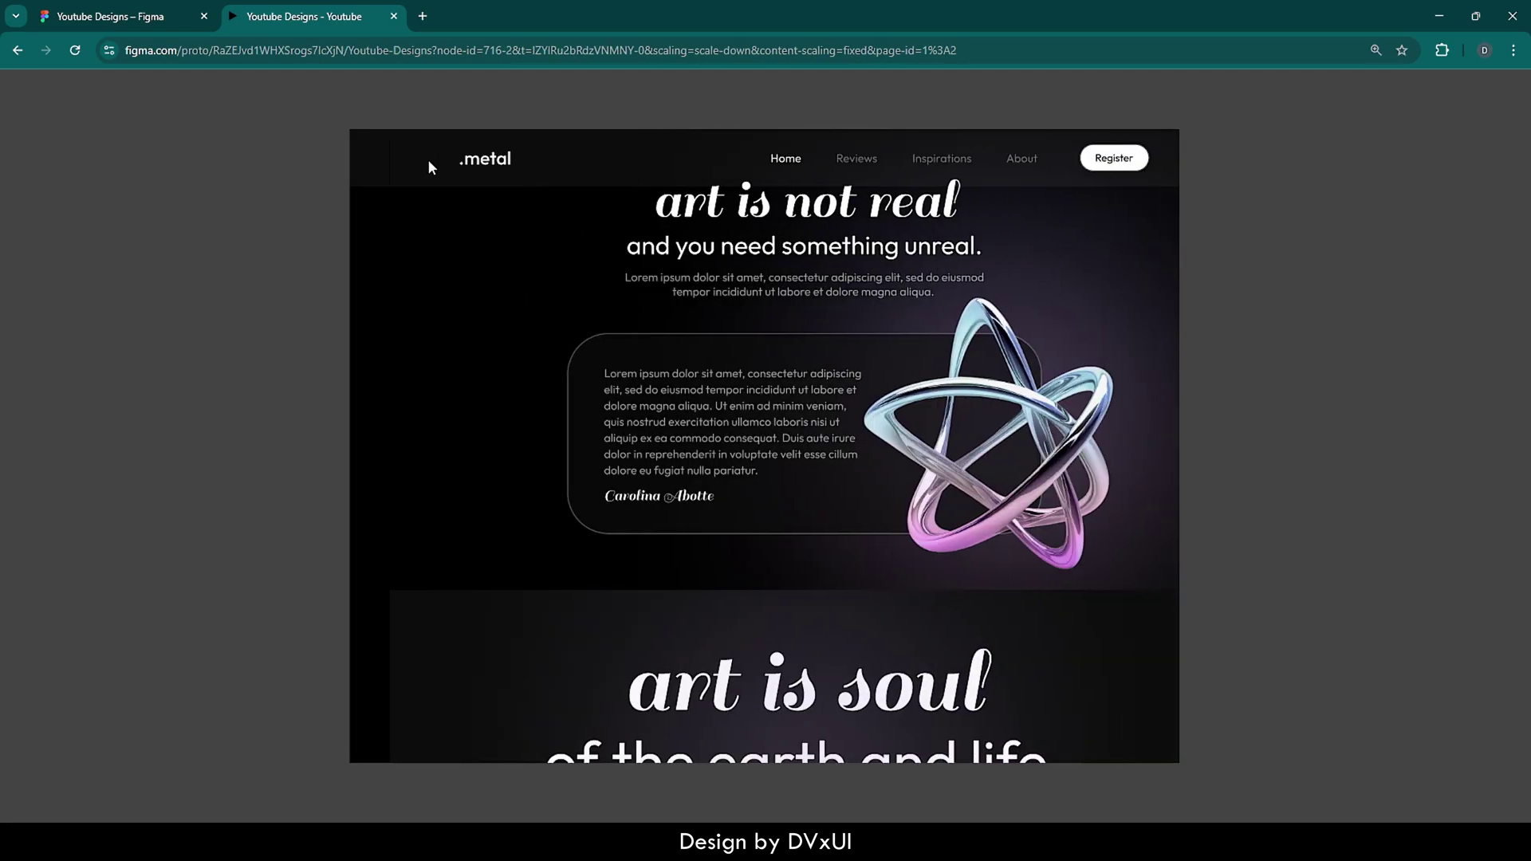
{"action": "scroll", "coordinate": [557, 249], "scroll_direction": "down", "scroll_amount": 3}
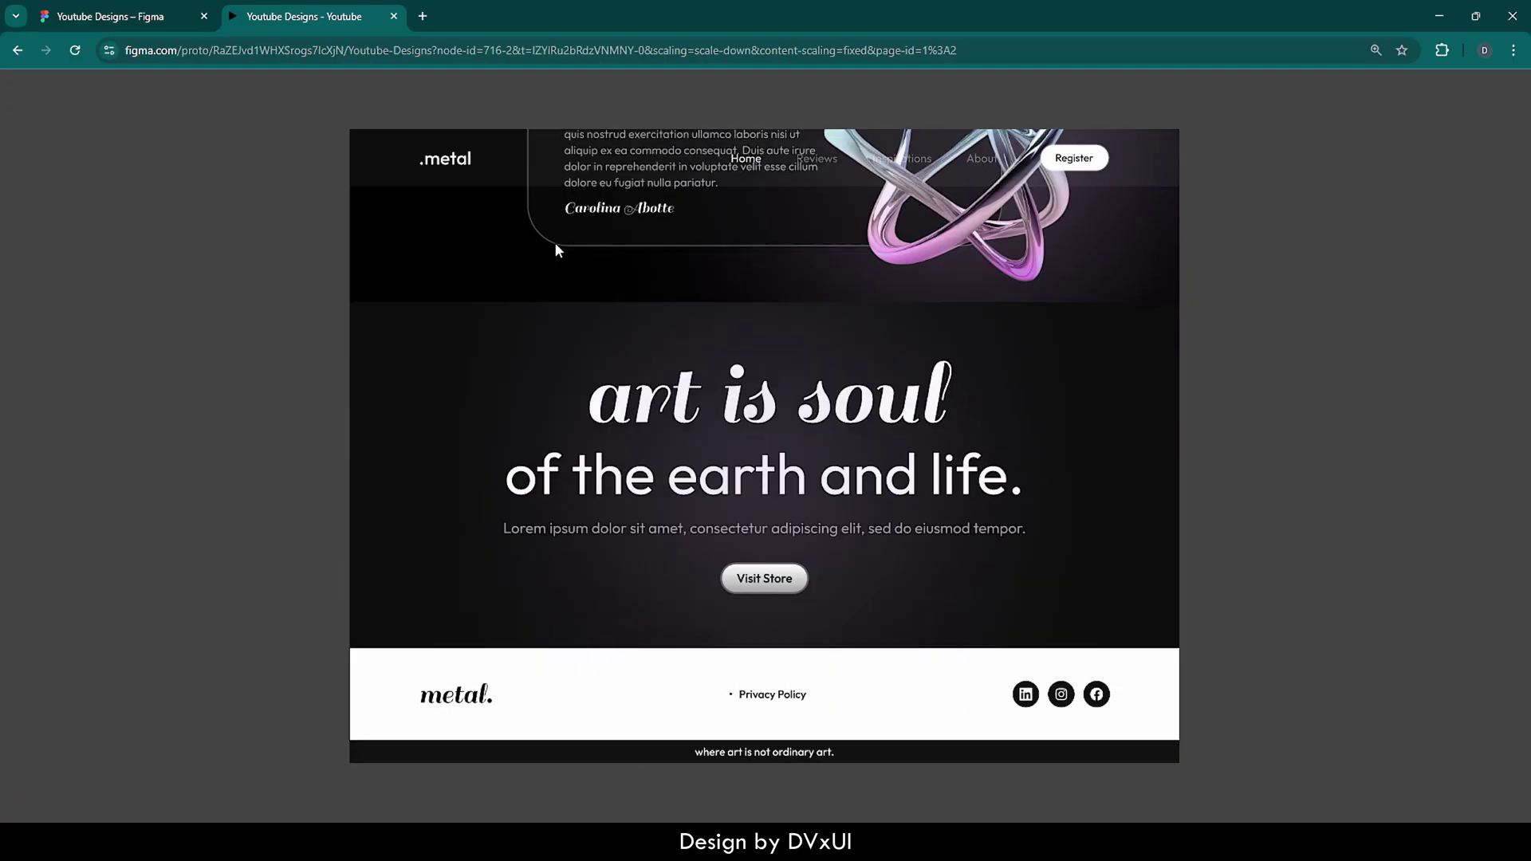
{"action": "left_click", "coordinate": [786, 700]}
- Switch back to the design file and inspect the prototype connections around the Website footer
{"action": "left_click", "coordinate": [131, 16]}
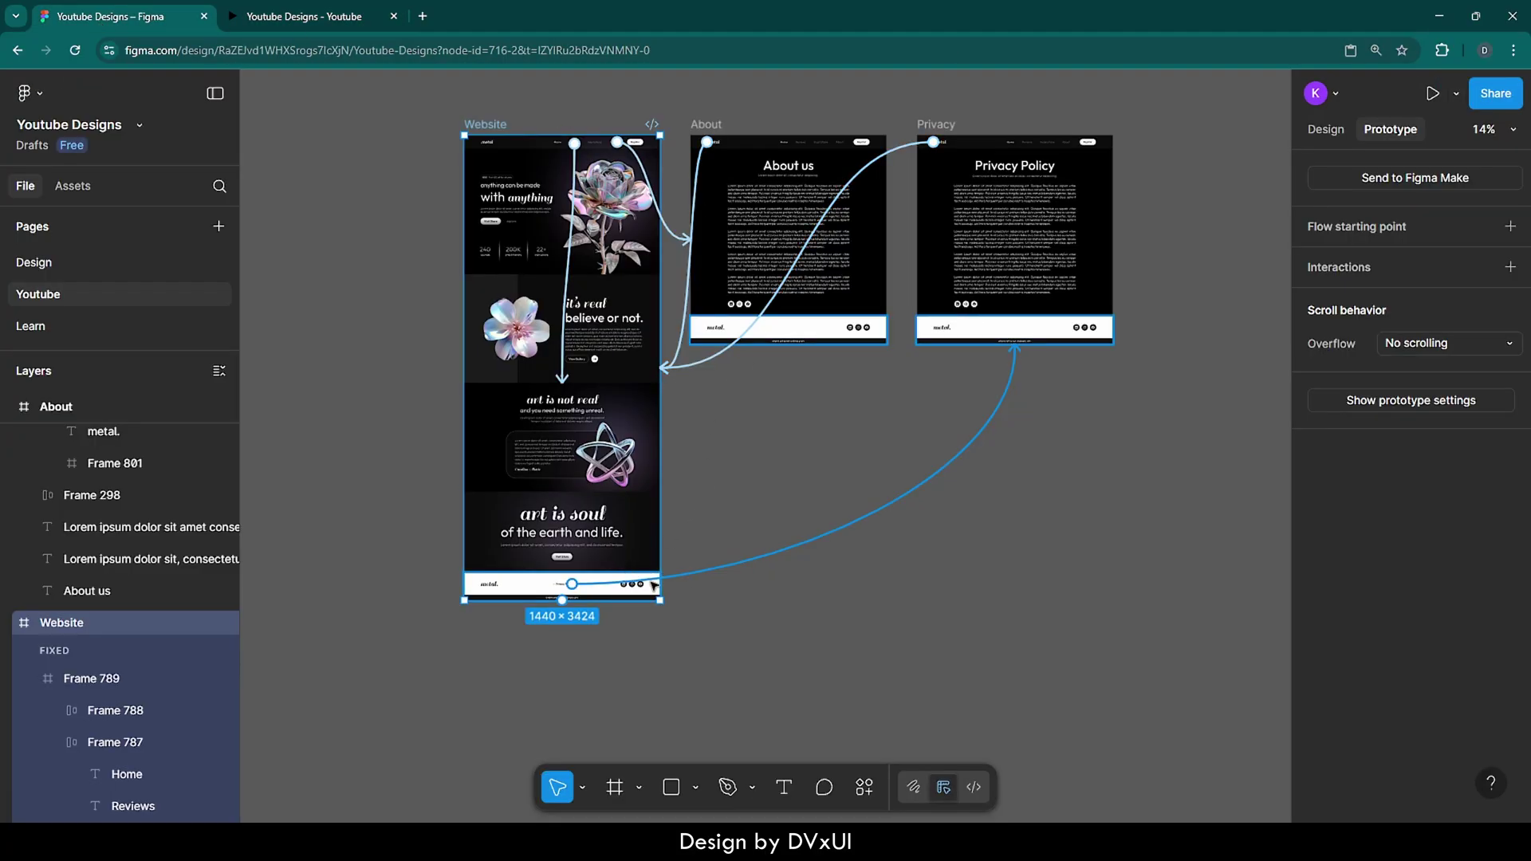
{"action": "scroll", "coordinate": [661, 588], "scroll_direction": "up", "scroll_amount": 3}
{"action": "scroll", "coordinate": [558, 558], "scroll_direction": "down", "scroll_amount": 1}
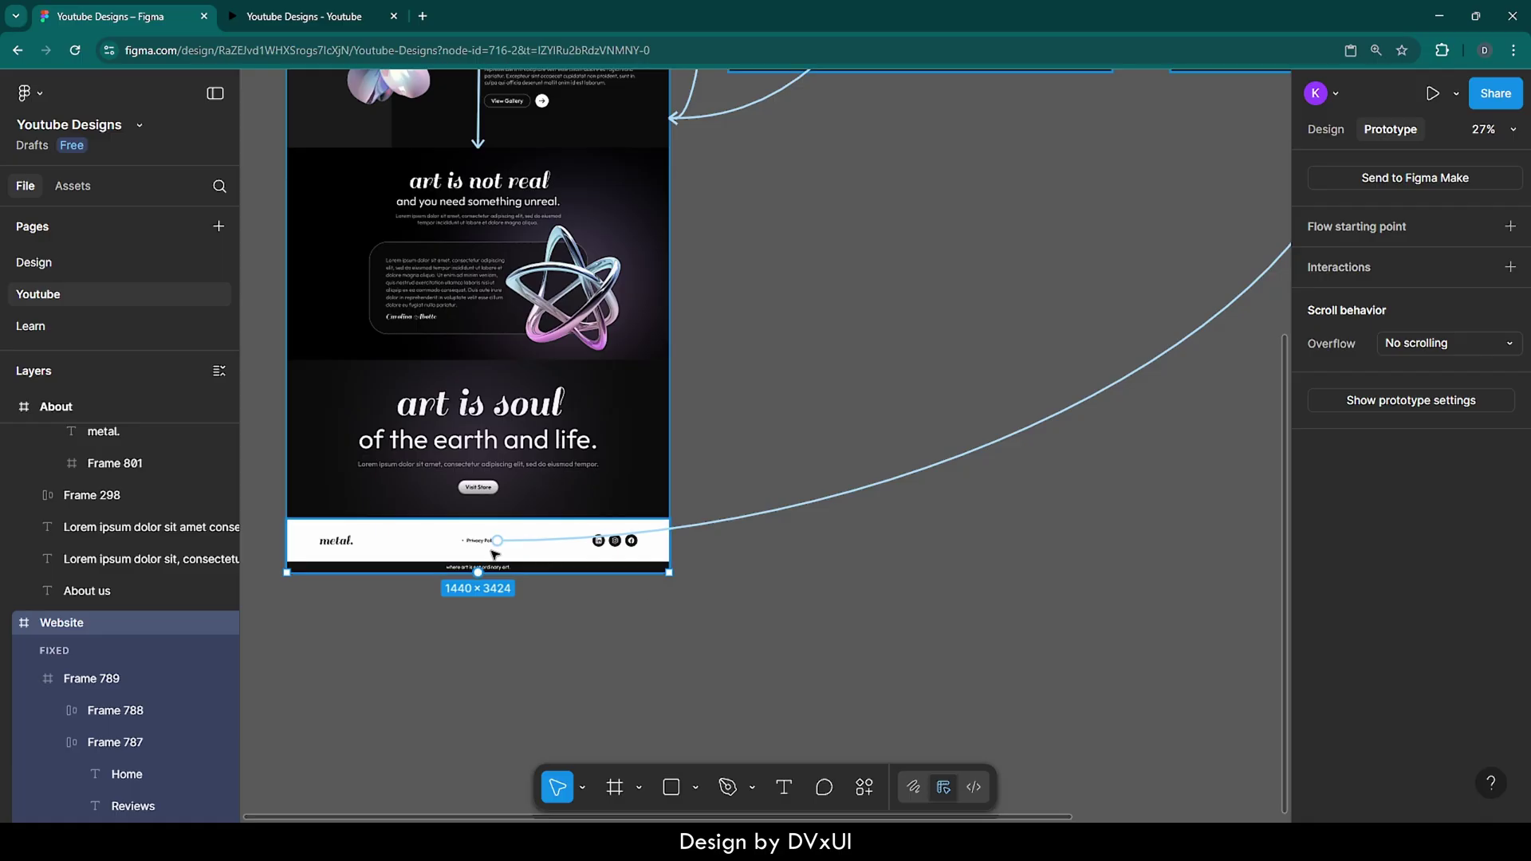
{"action": "scroll", "coordinate": [419, 635], "scroll_direction": "down", "scroll_amount": 2}
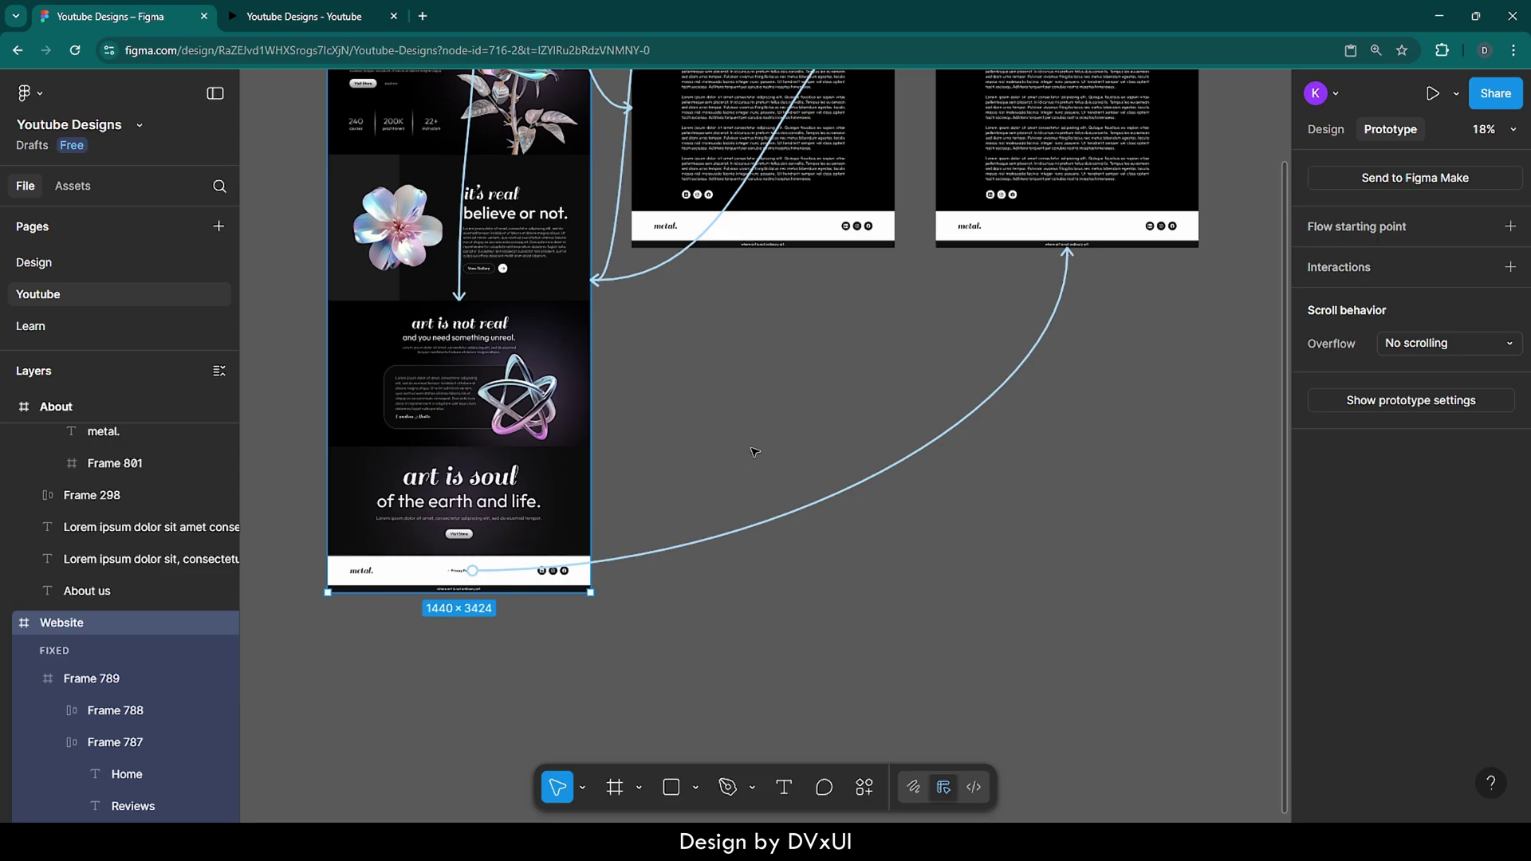
{"action": "scroll", "coordinate": [754, 452], "scroll_direction": "up", "scroll_amount": 5}
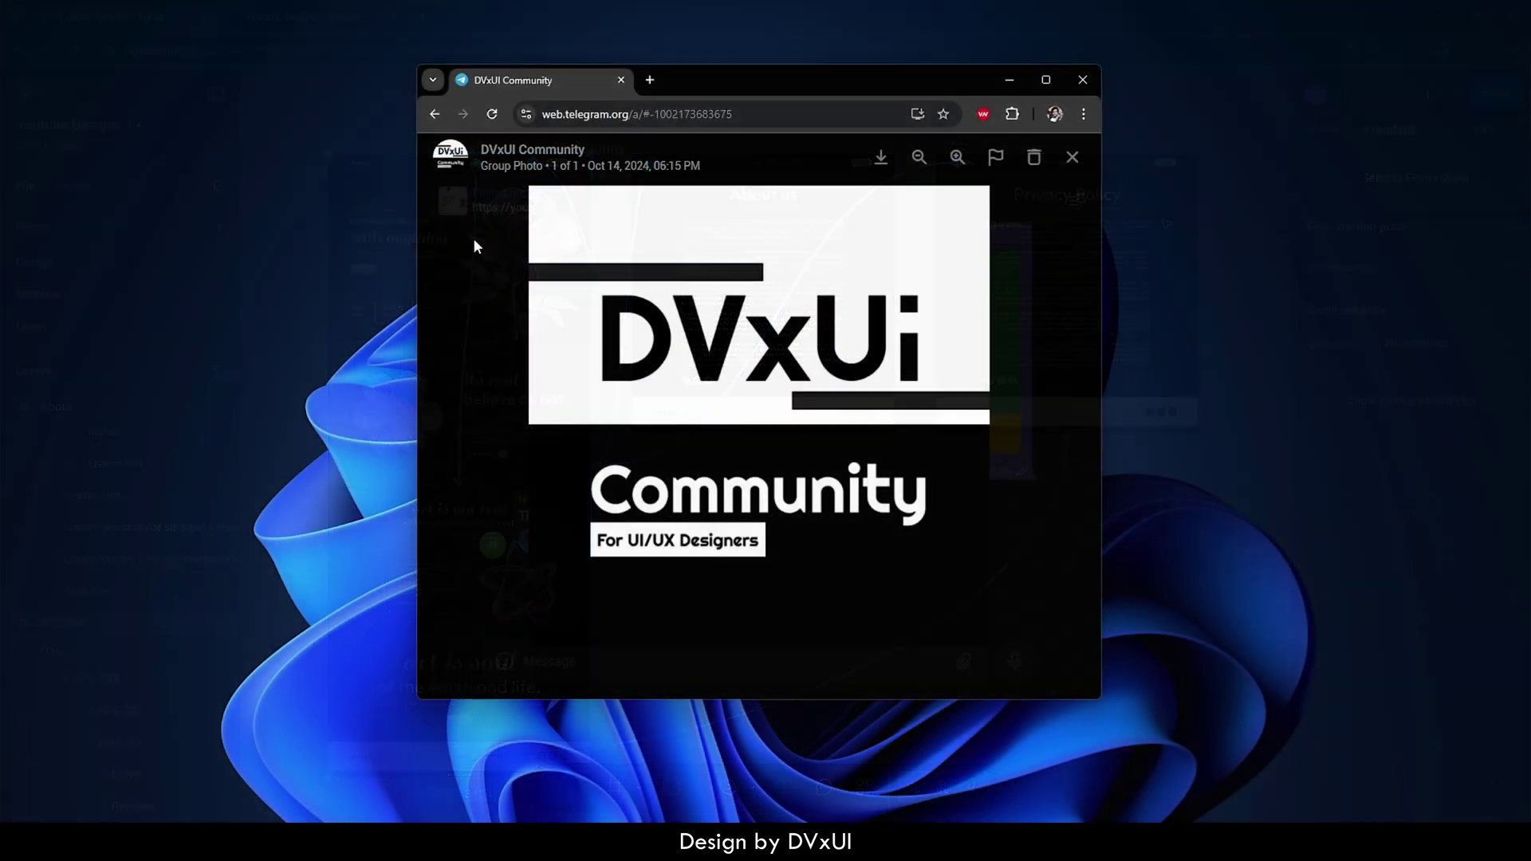
- In Telegram, close the DVxUI Community group photo and browse the chat's earlier messages
{"action": "left_click", "coordinate": [468, 280]}
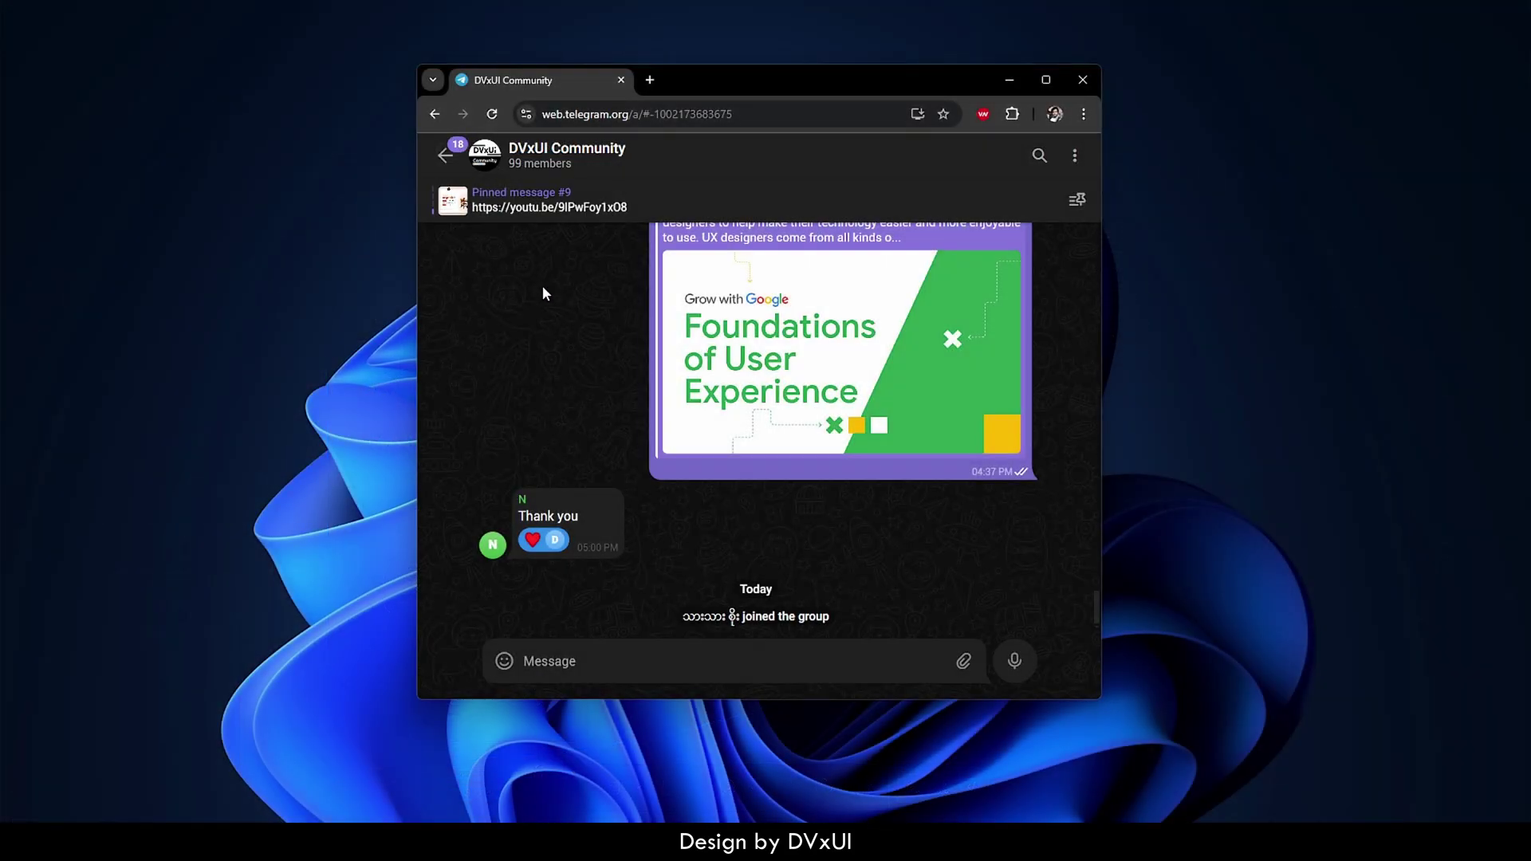
{"action": "scroll", "coordinate": [572, 295], "scroll_direction": "up", "scroll_amount": 5}
{"action": "scroll", "coordinate": [570, 296], "scroll_direction": "up", "scroll_amount": 10}
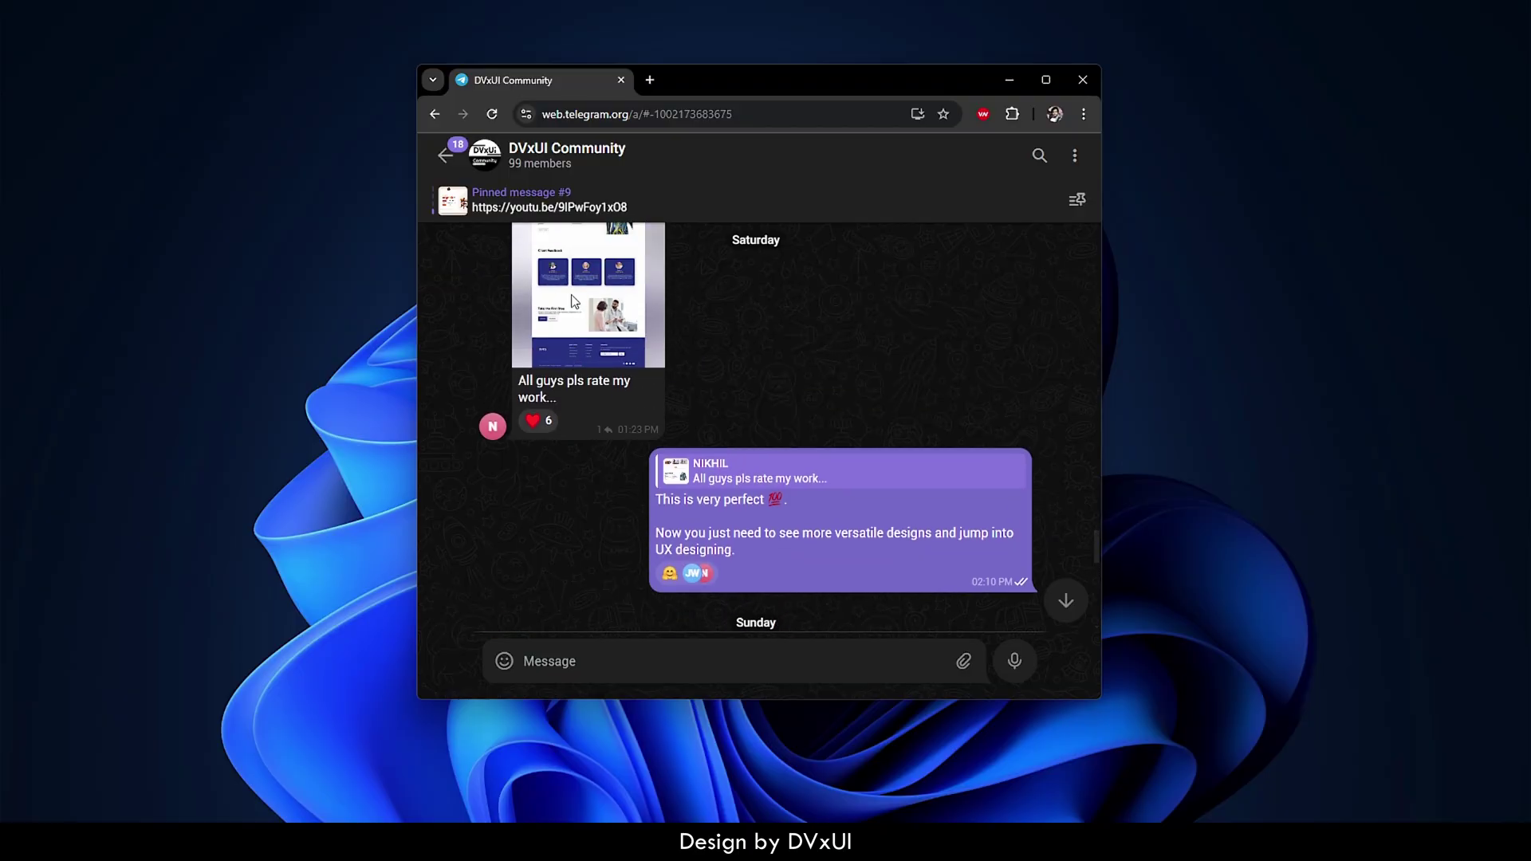
{"action": "scroll", "coordinate": [571, 302], "scroll_direction": "up", "scroll_amount": 3}
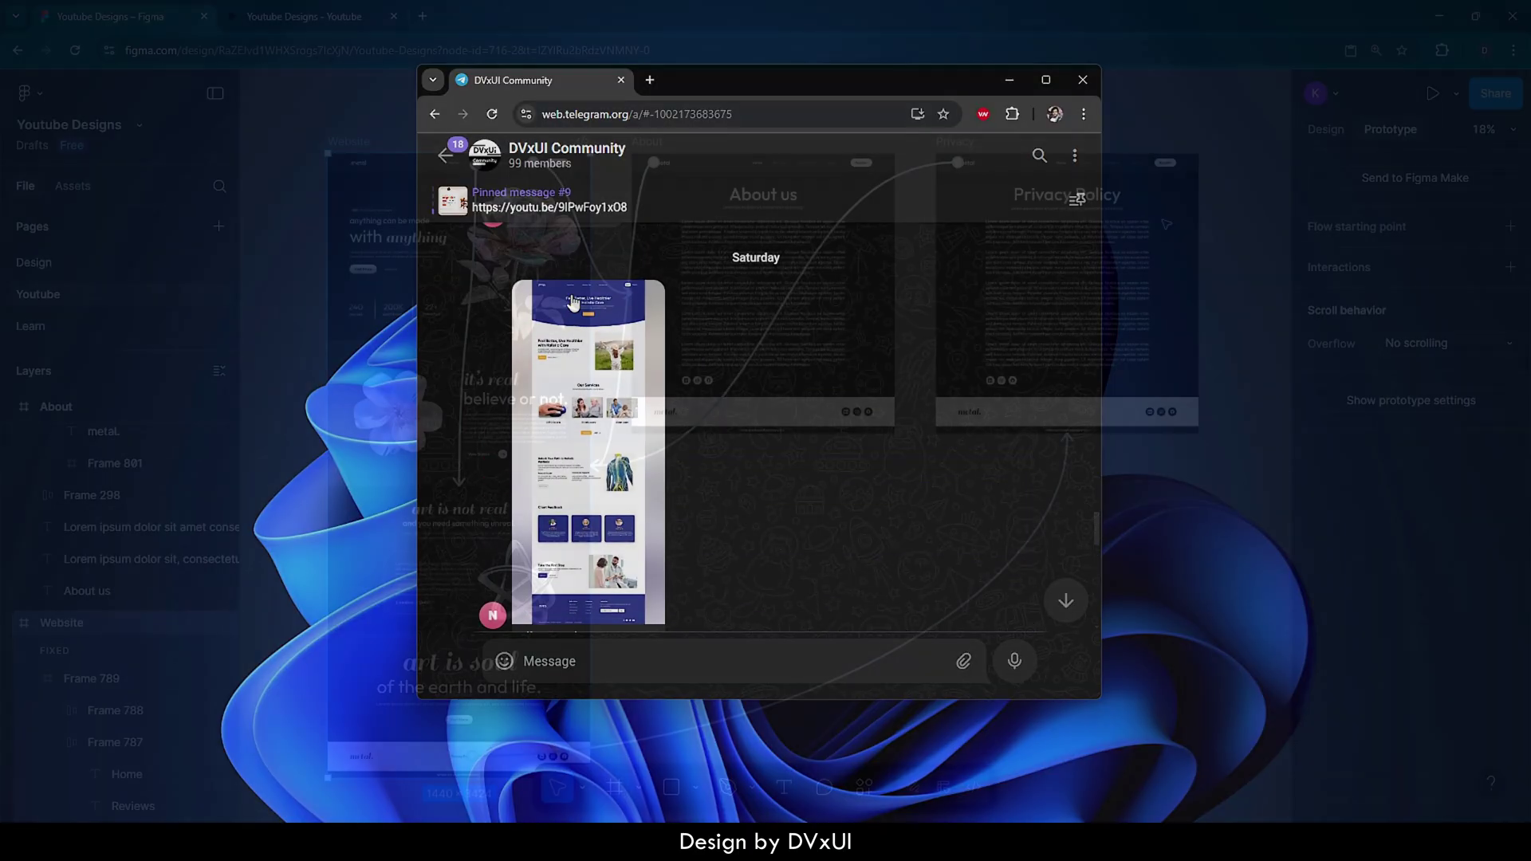